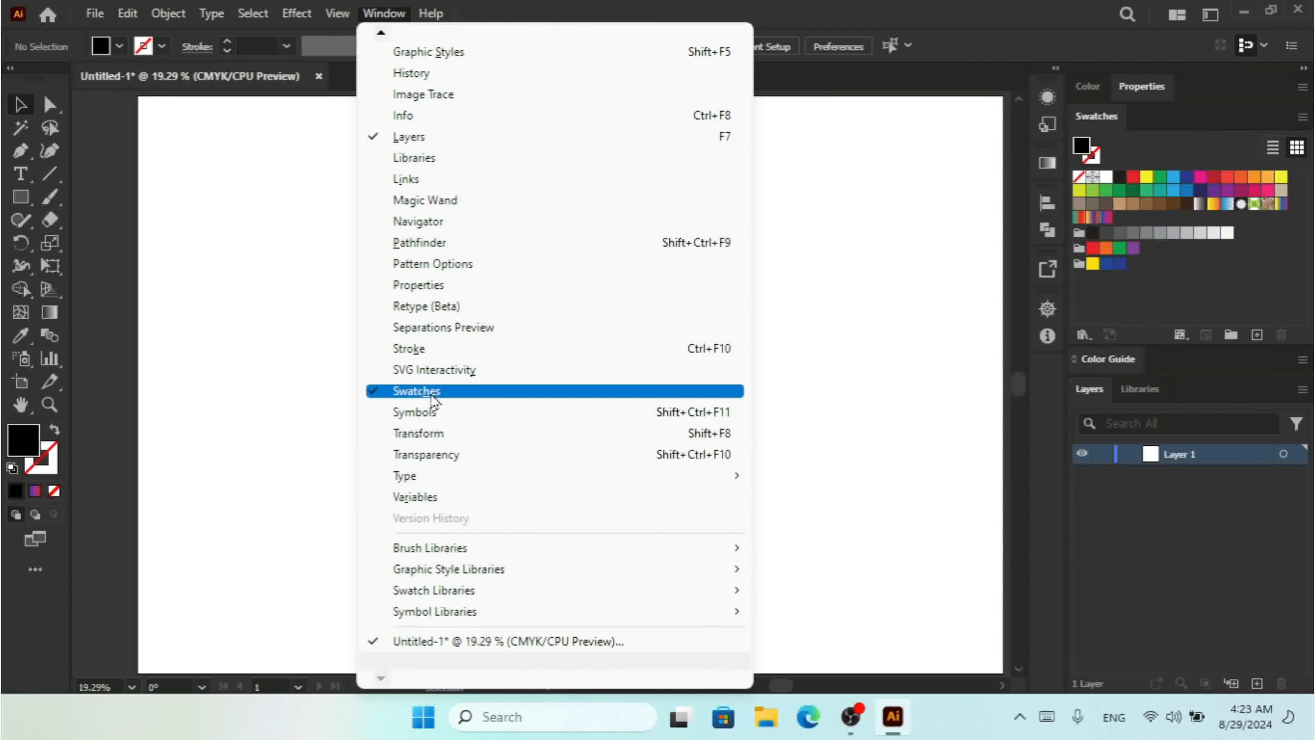
Display the SVG Interactivity settings and examine the associated JavaScript files list, the event types and the available commands
click(434, 371)
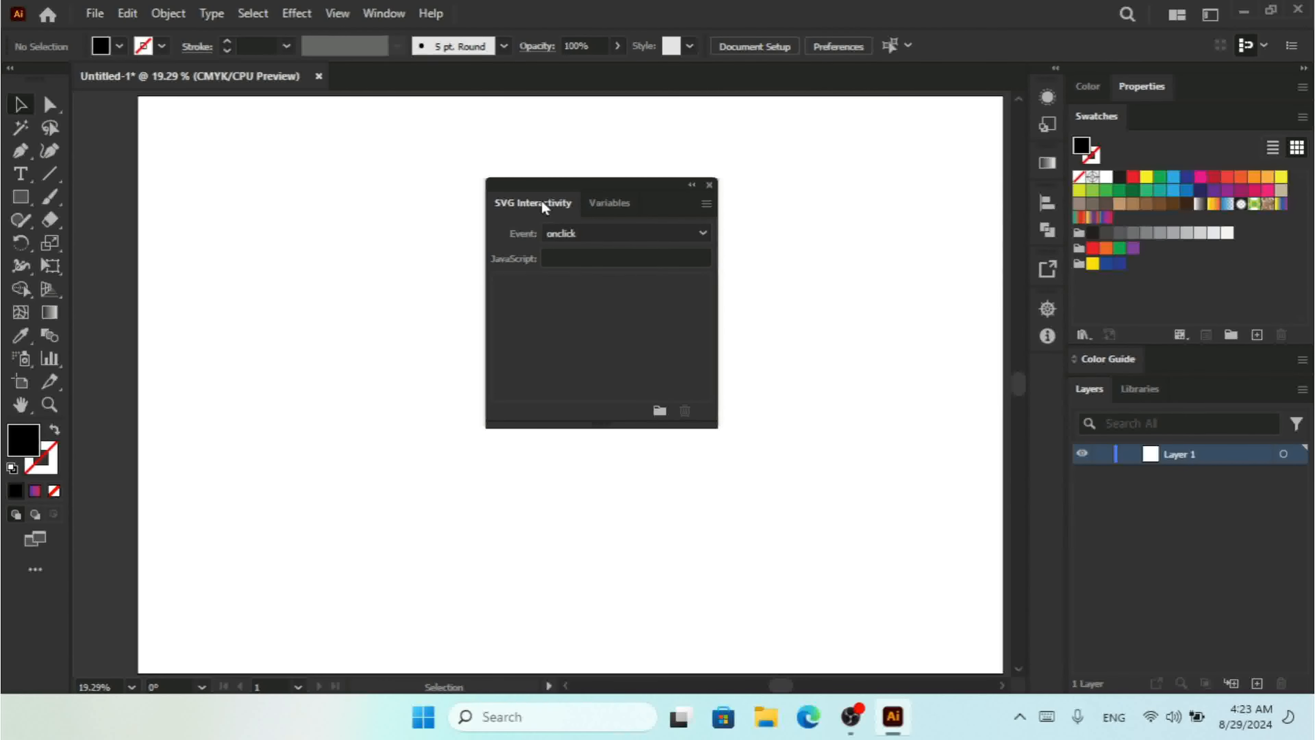
drag(587, 194, 549, 197)
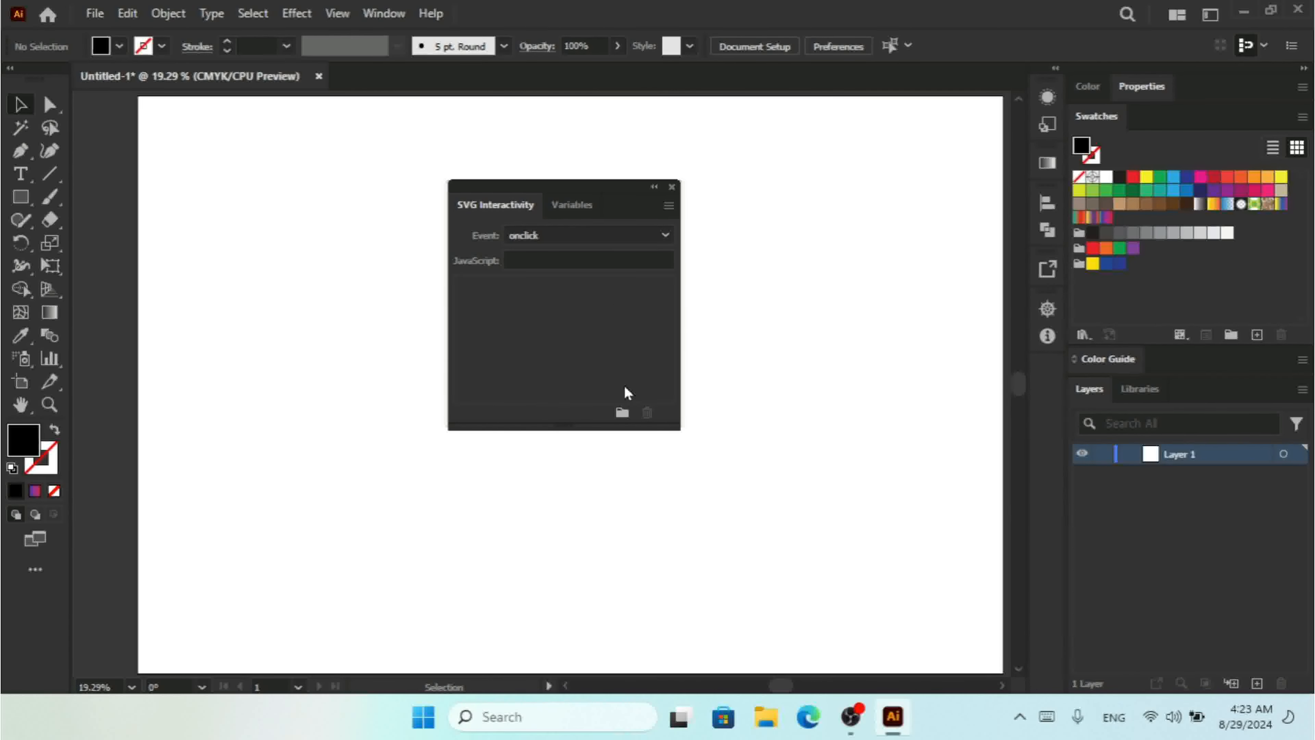
click(621, 412)
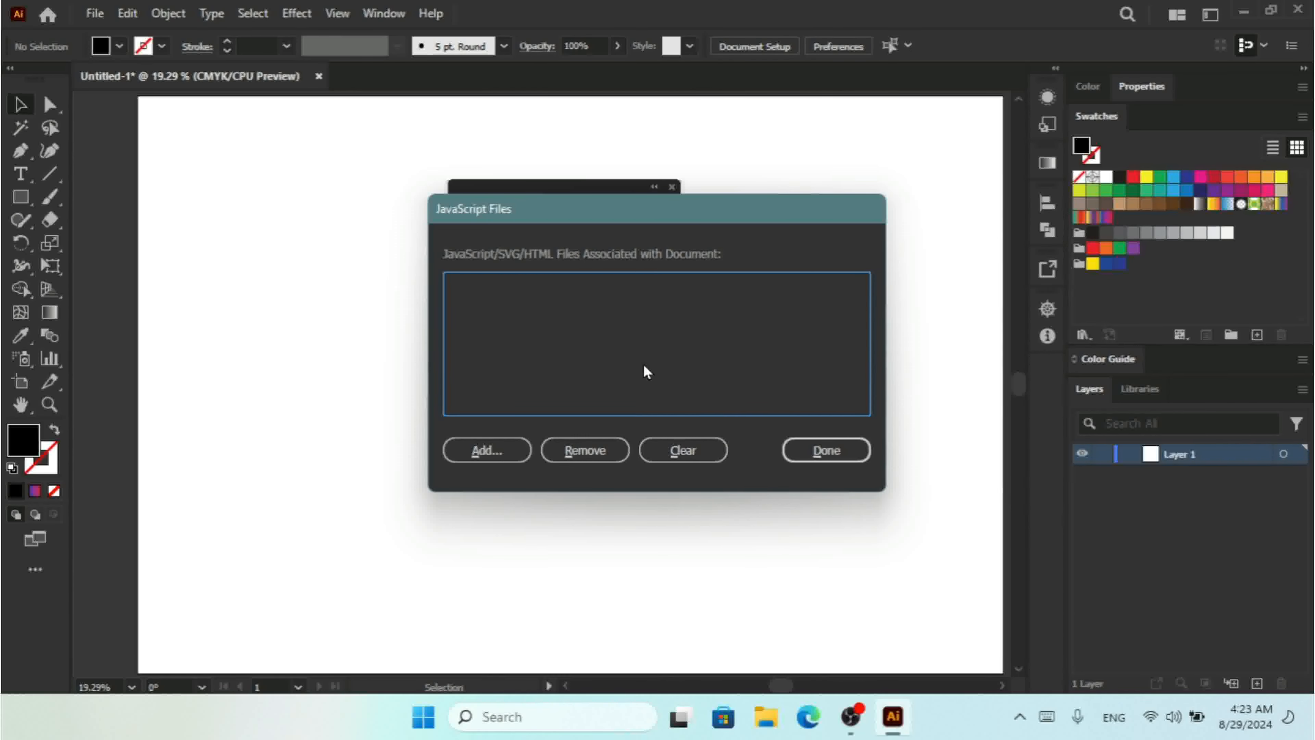
click(824, 452)
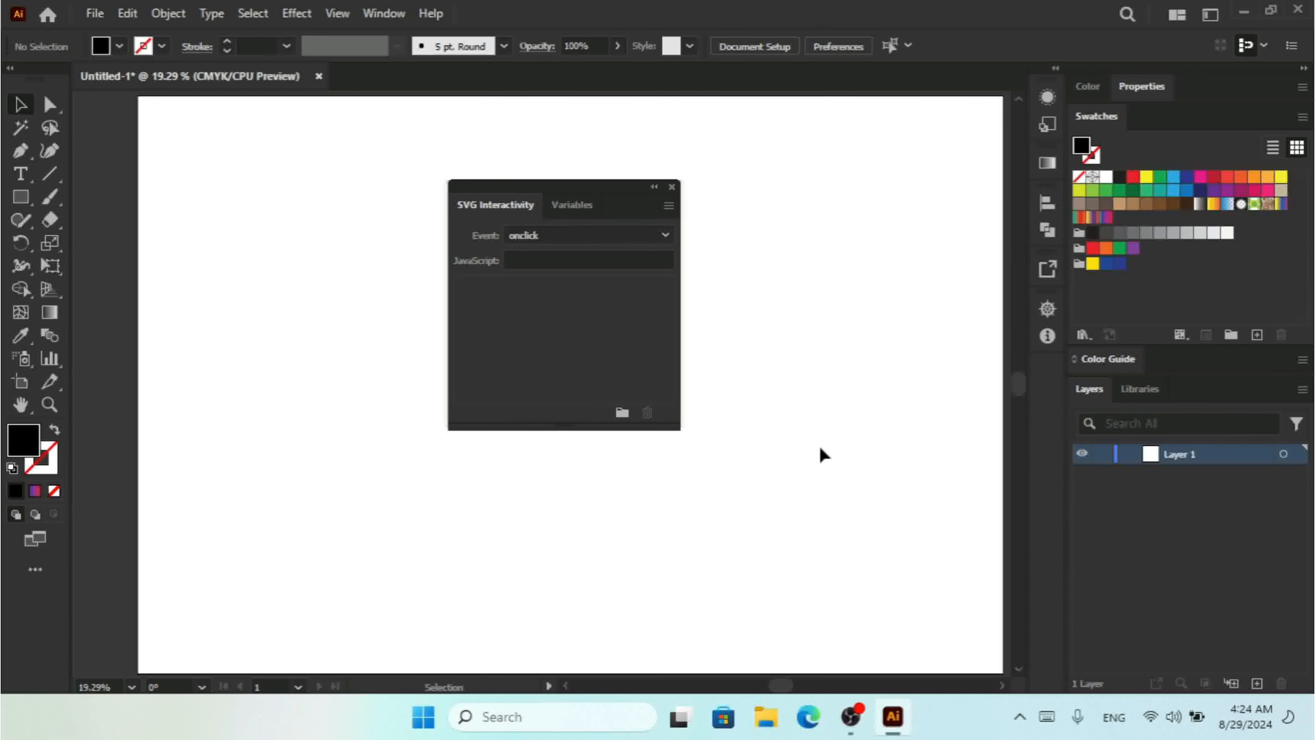
click(551, 237)
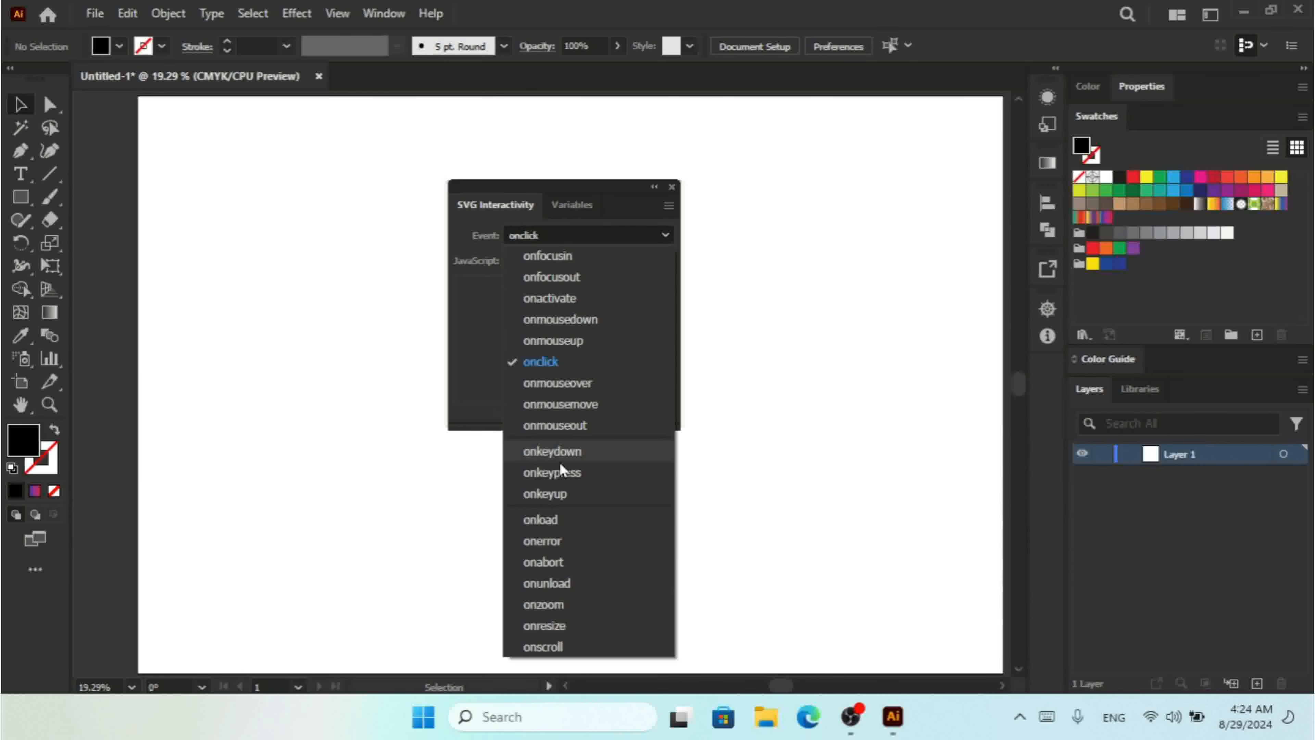
click(482, 306)
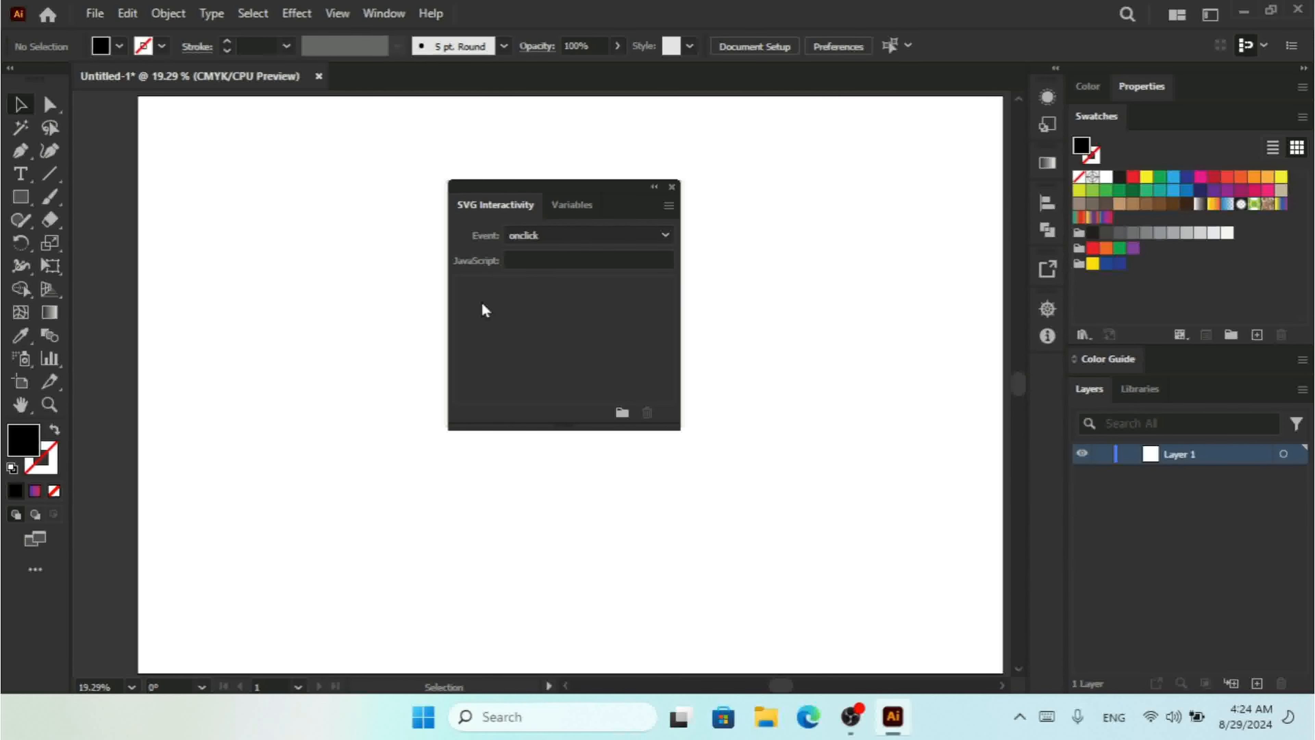
click(668, 207)
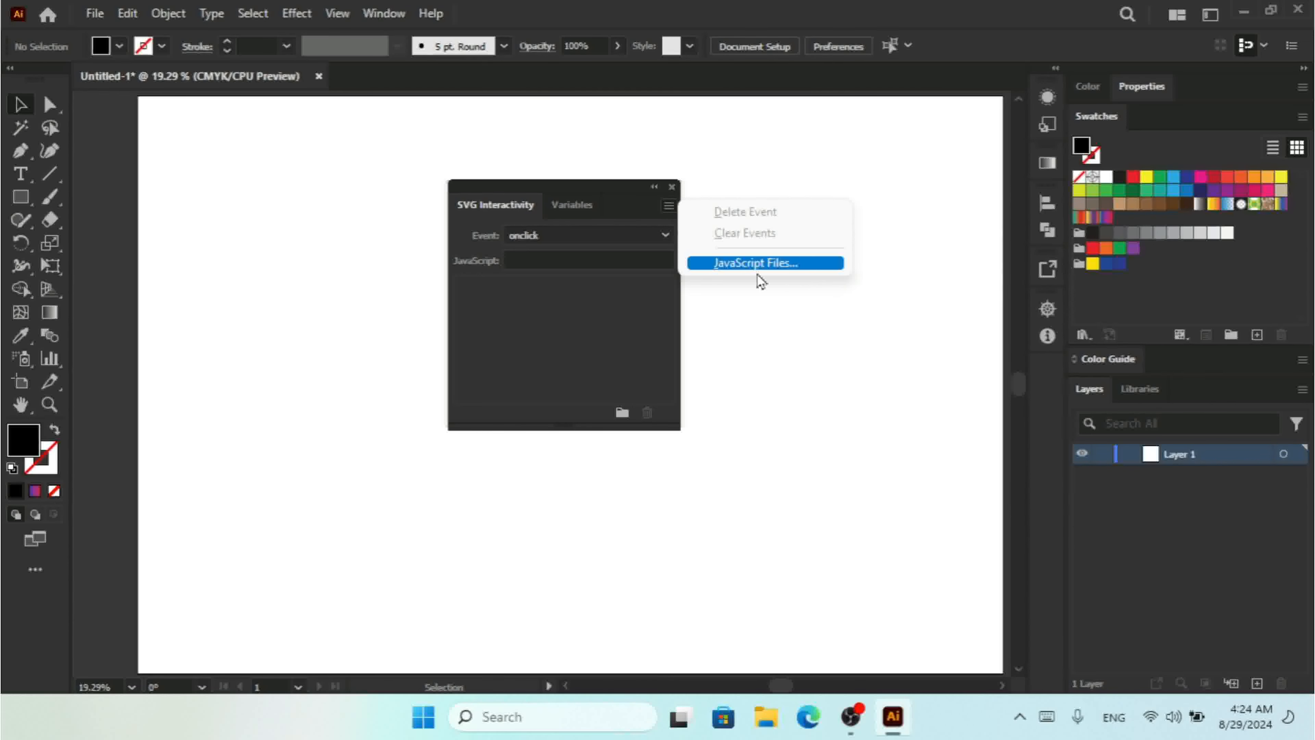
click(618, 317)
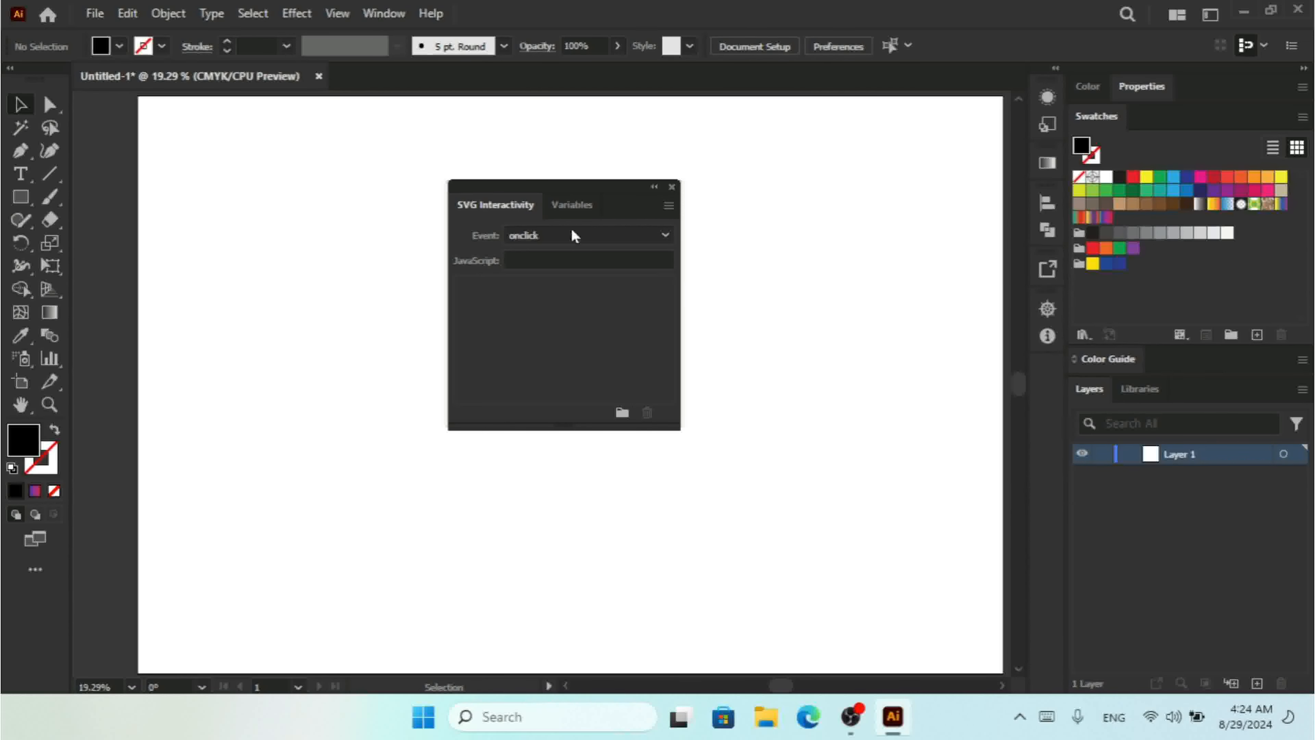
Examine the Variables settings and commands, recheck the document's JavaScript files list, and close the floating window
click(568, 207)
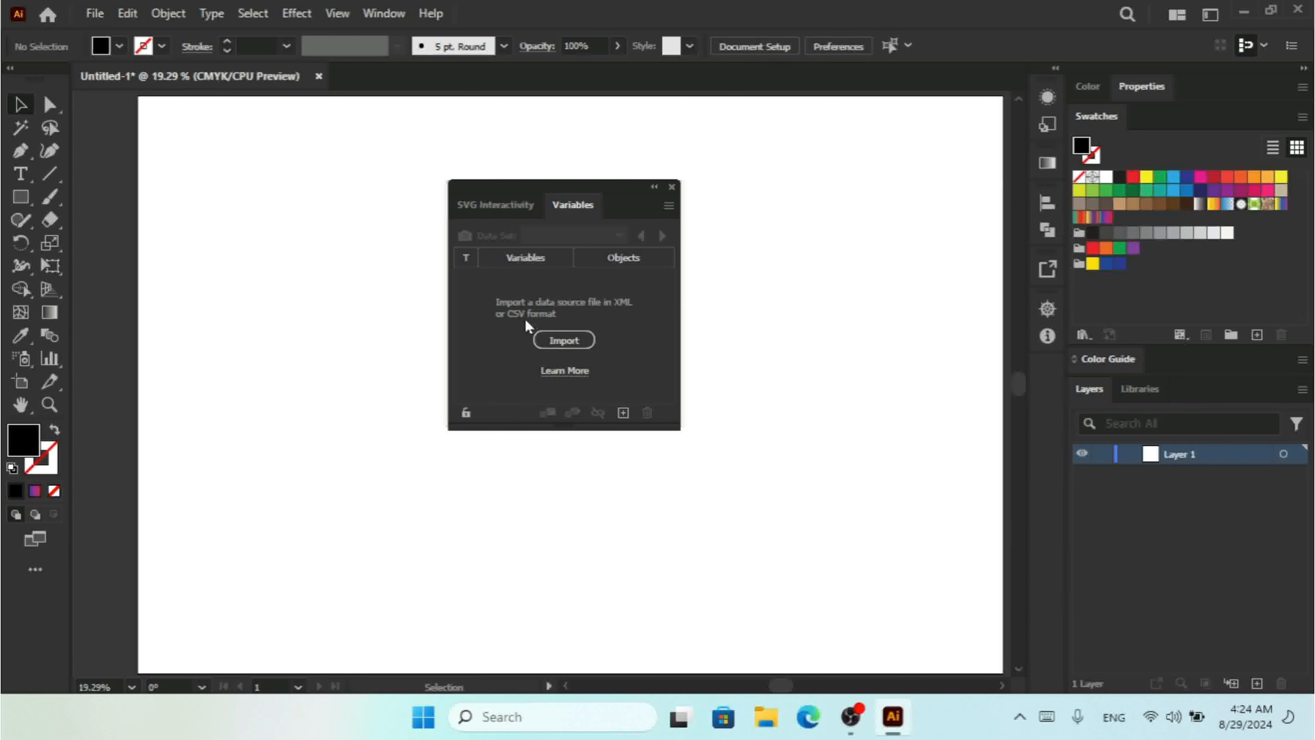
click(500, 203)
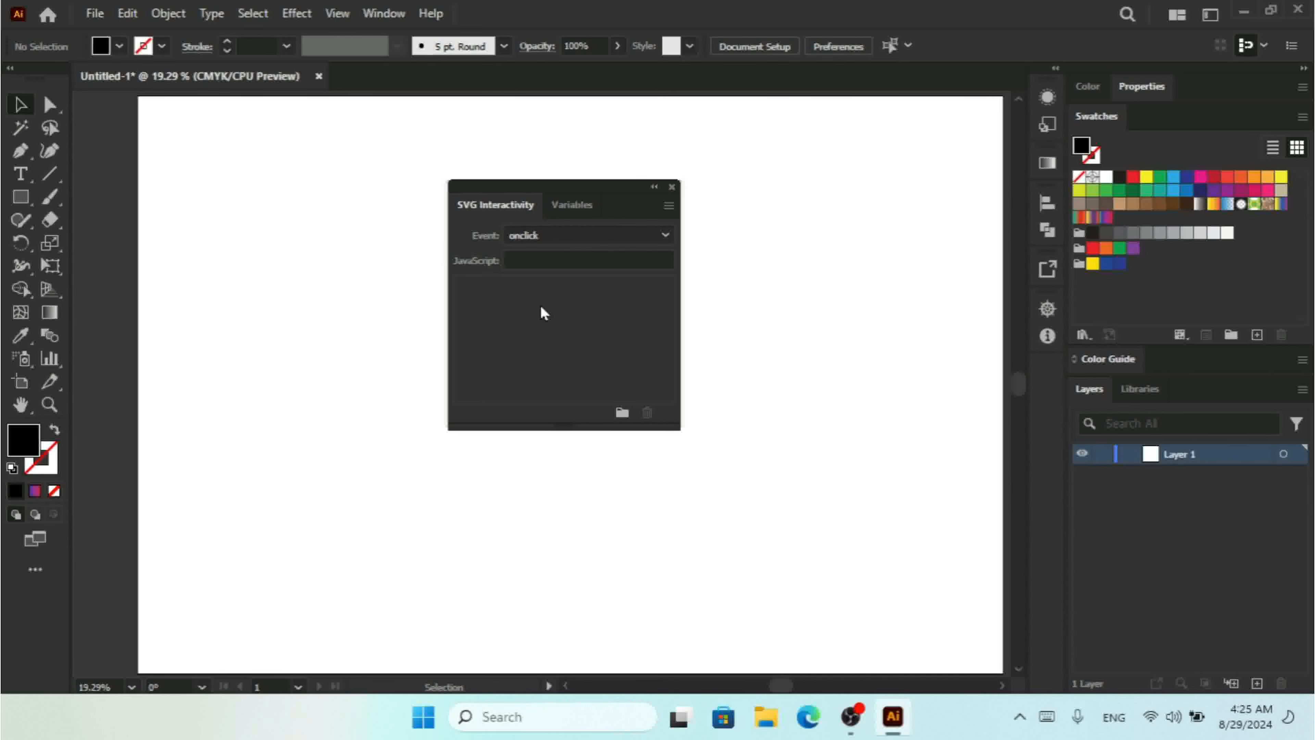
click(622, 413)
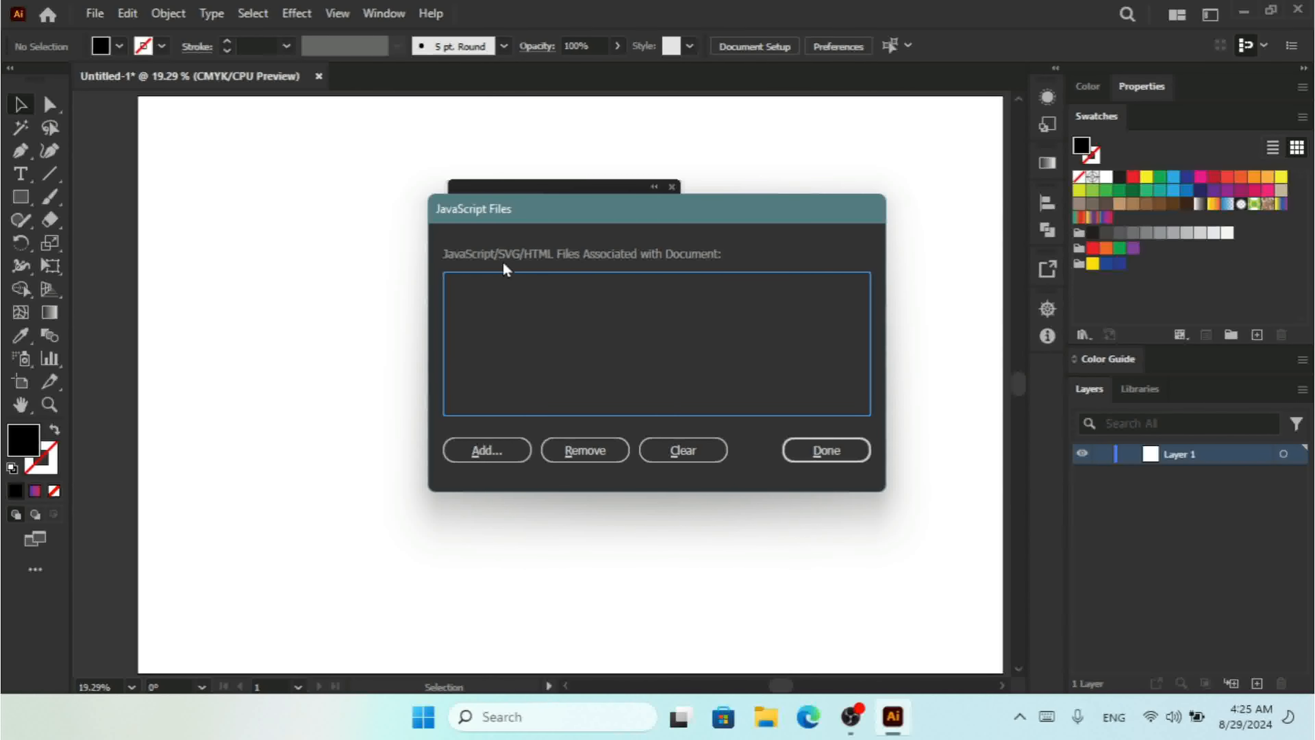
click(834, 454)
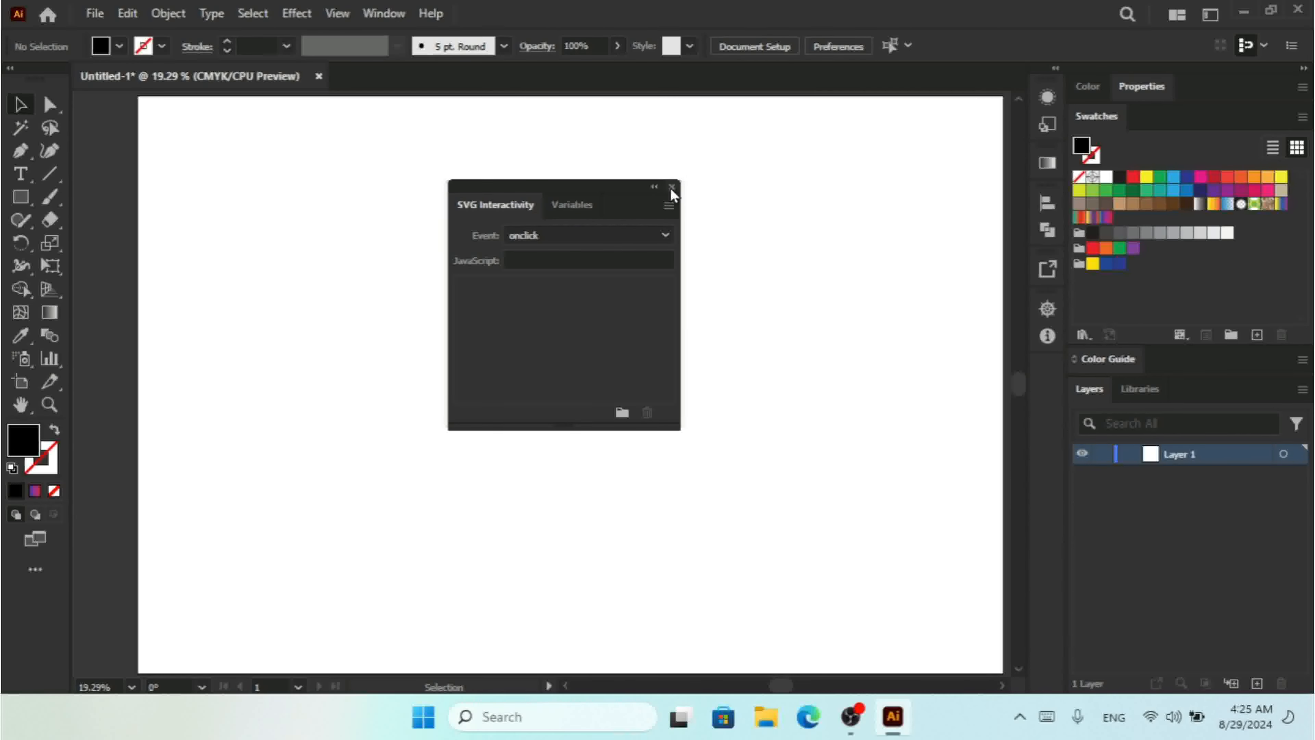
click(571, 205)
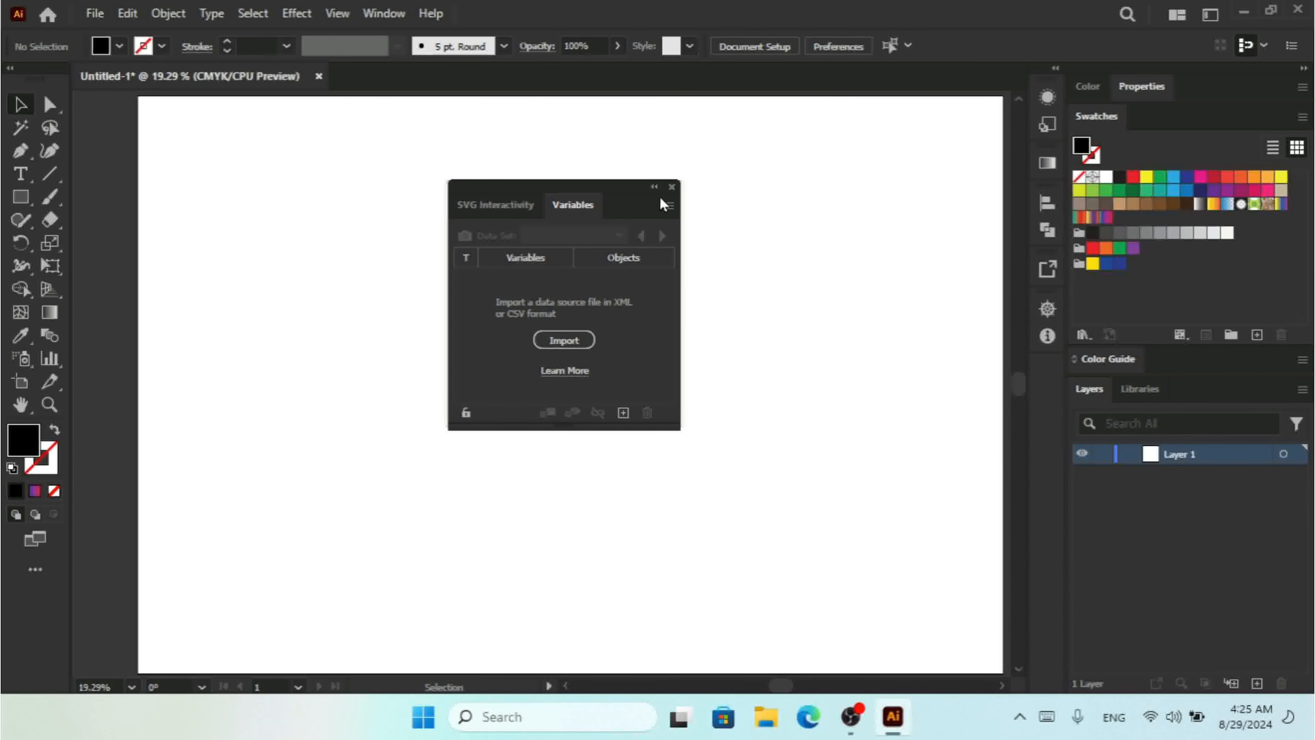
click(667, 206)
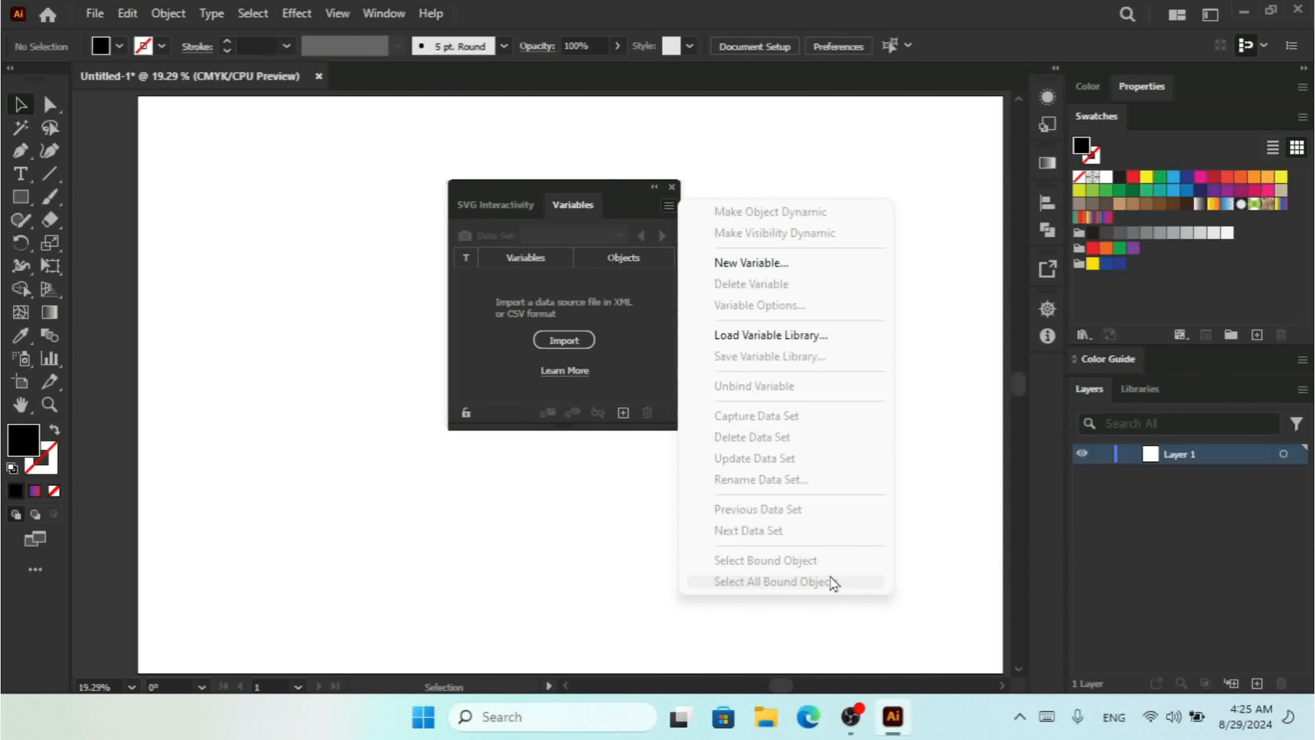
click(612, 190)
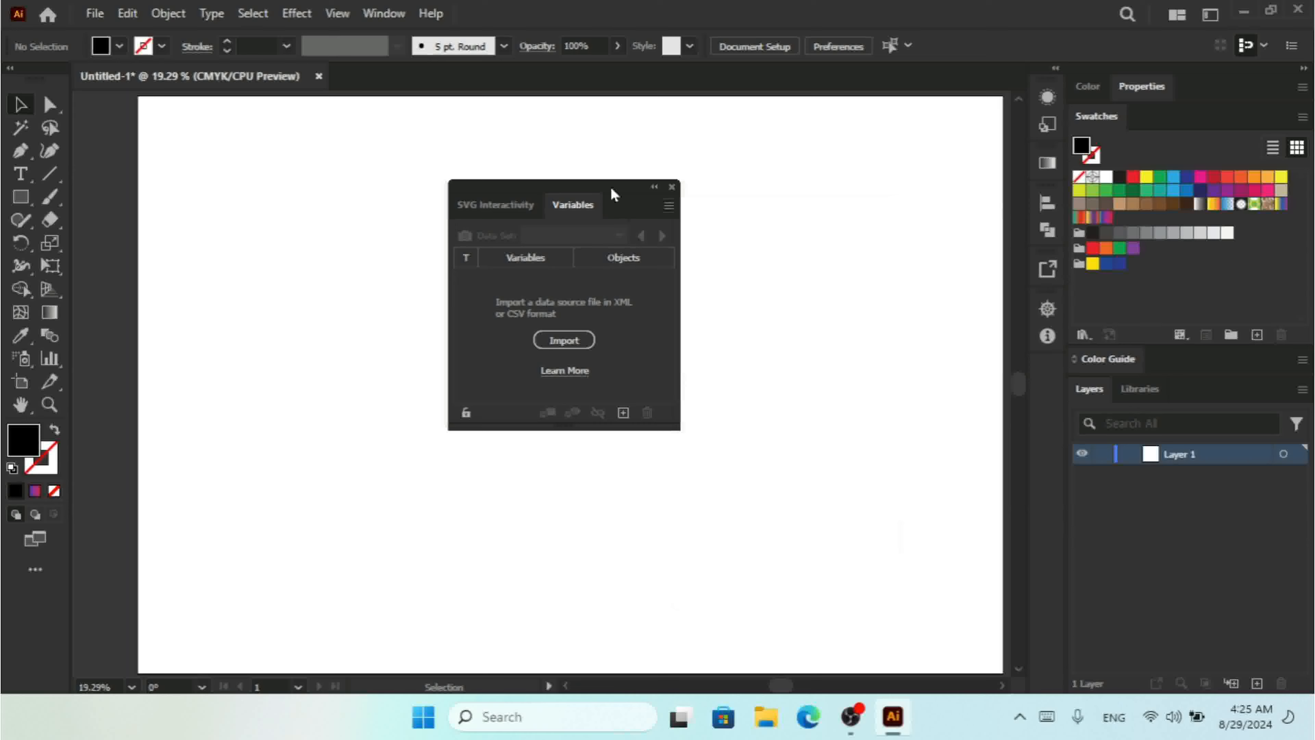
click(669, 188)
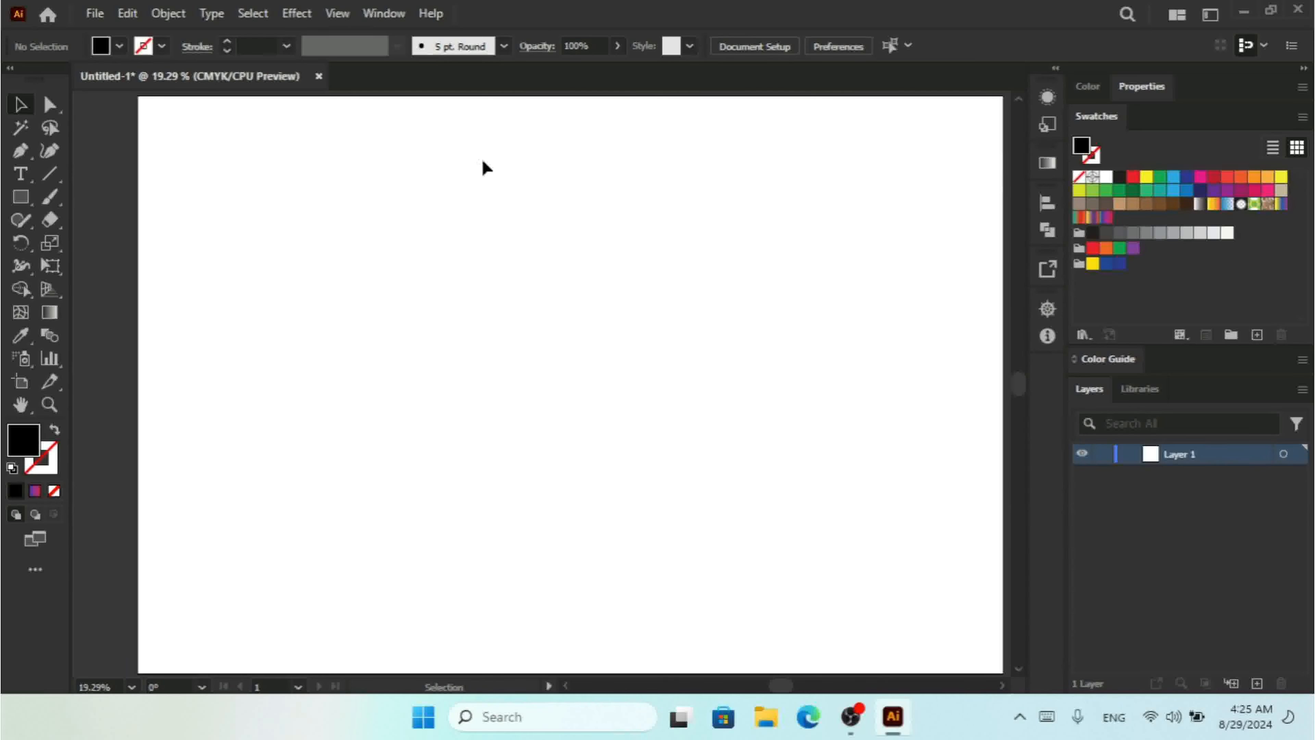
Hide the Swatches from the workspace and display them again
click(382, 14)
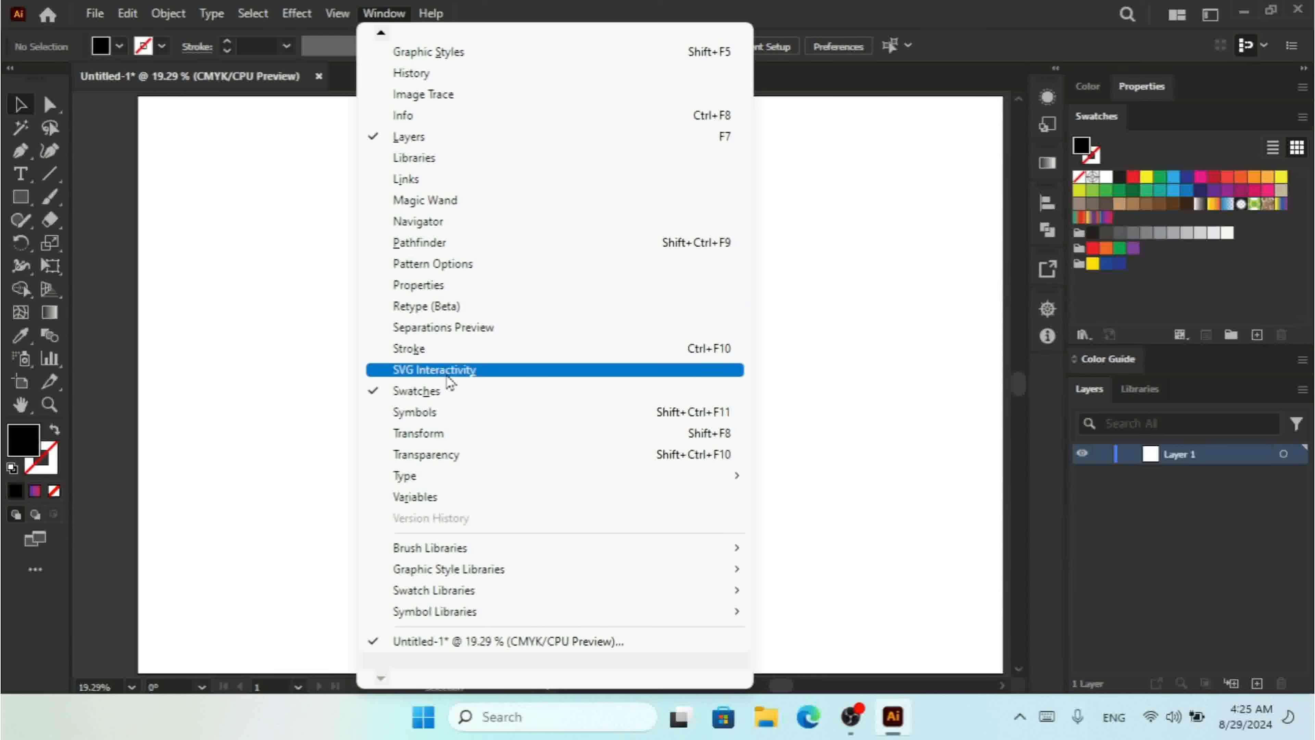
click(462, 392)
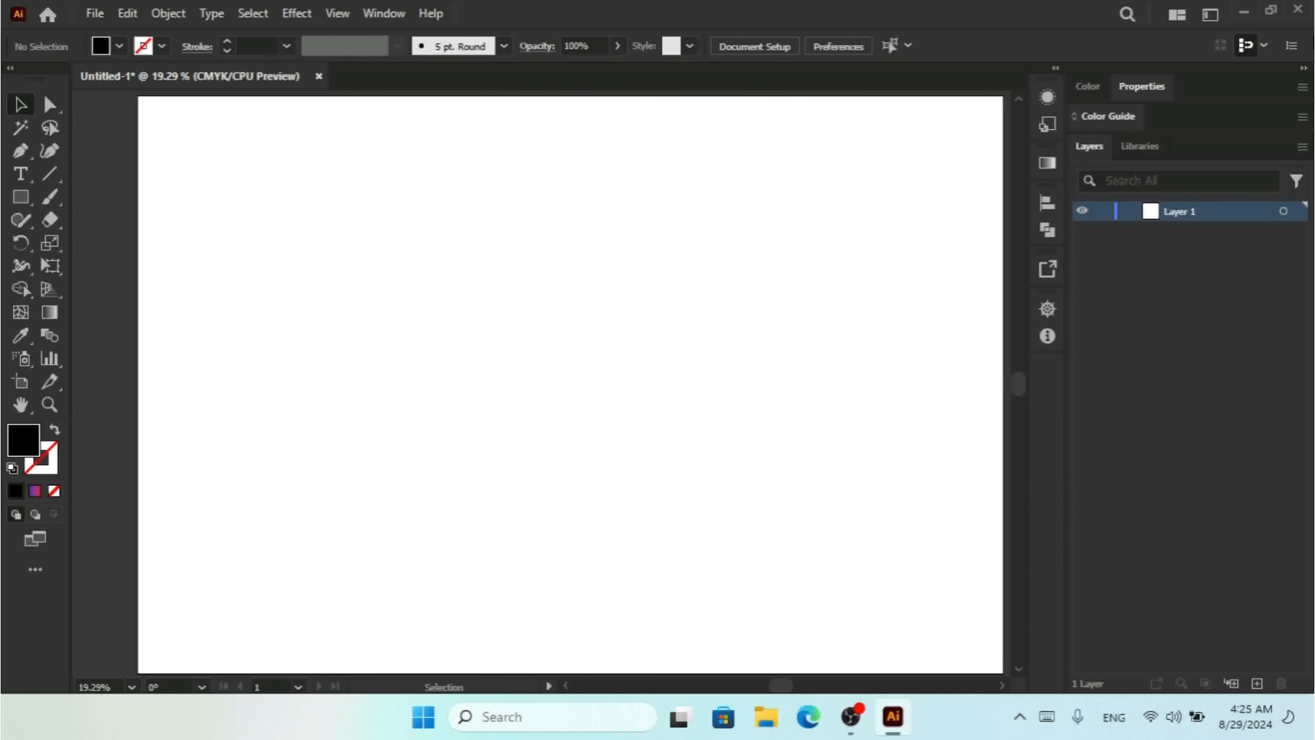
click(386, 16)
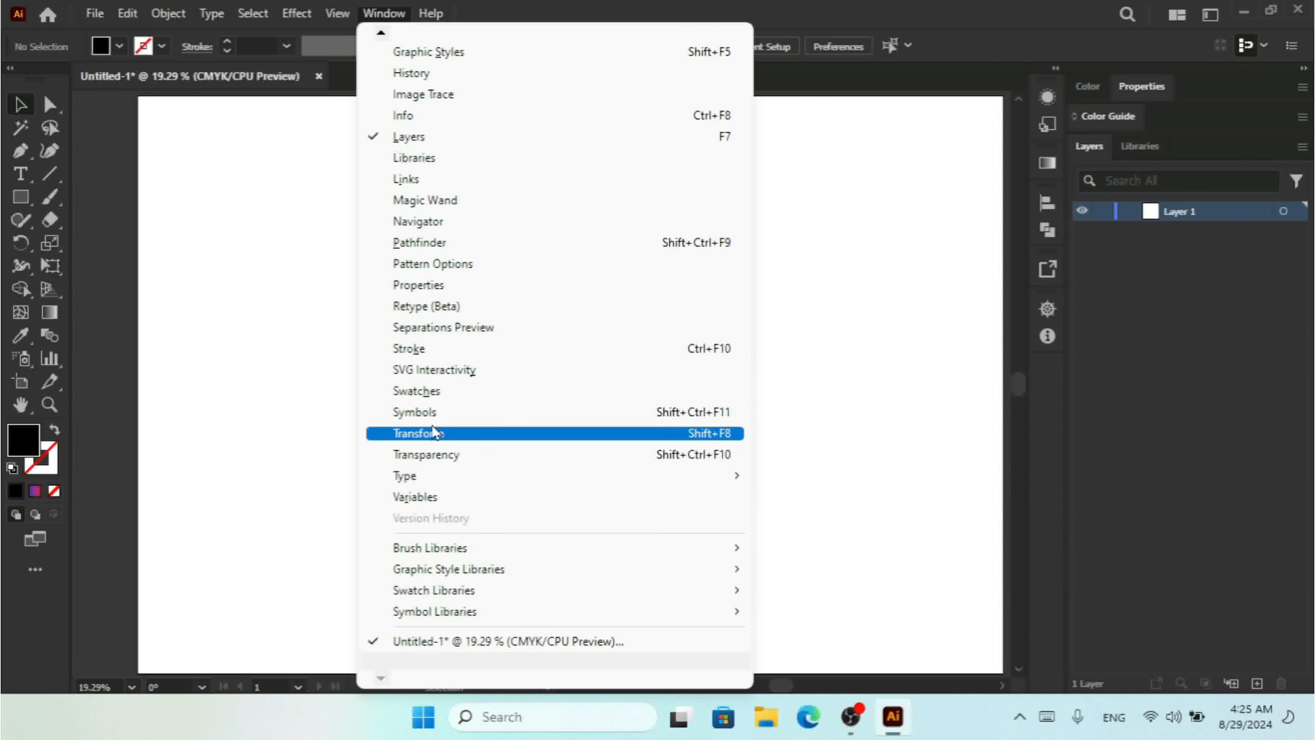
click(435, 396)
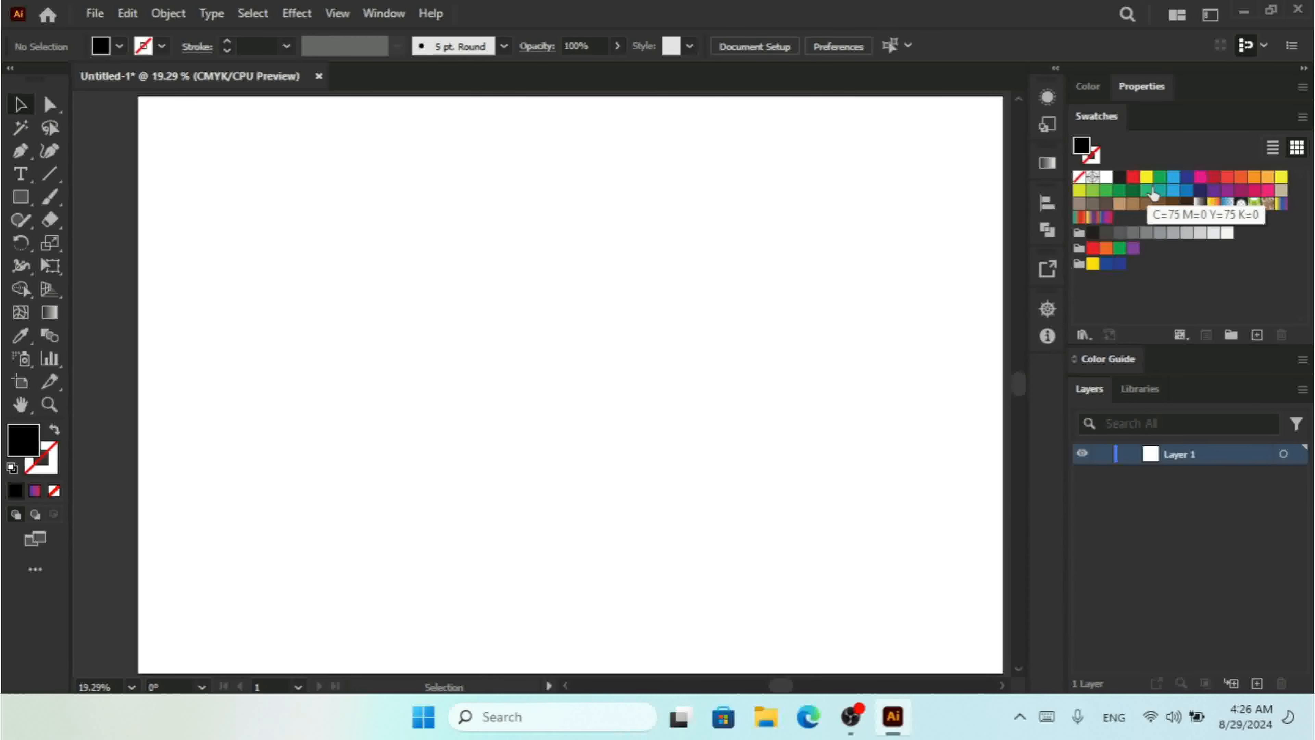
Show the swatches as a list and return to thumbnails, and make the stroke active before reactivating the fill
click(1272, 148)
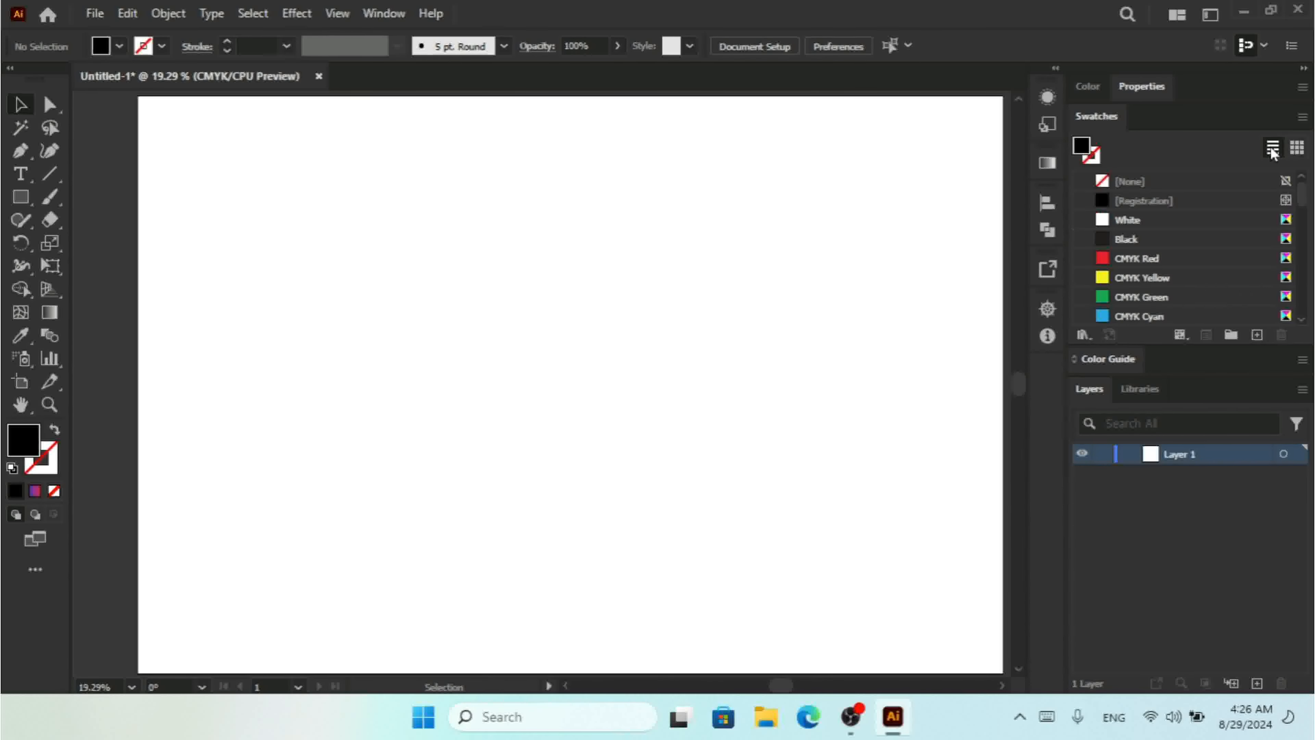
click(1296, 149)
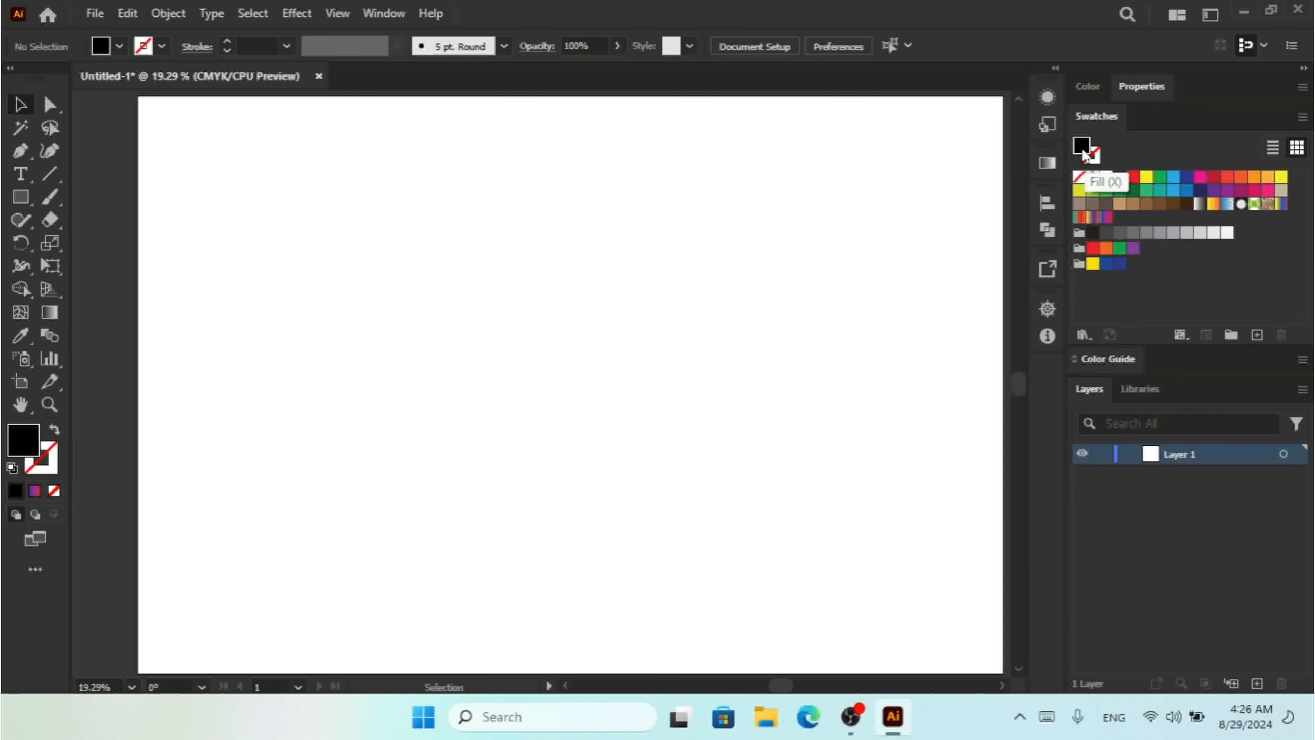
click(1093, 157)
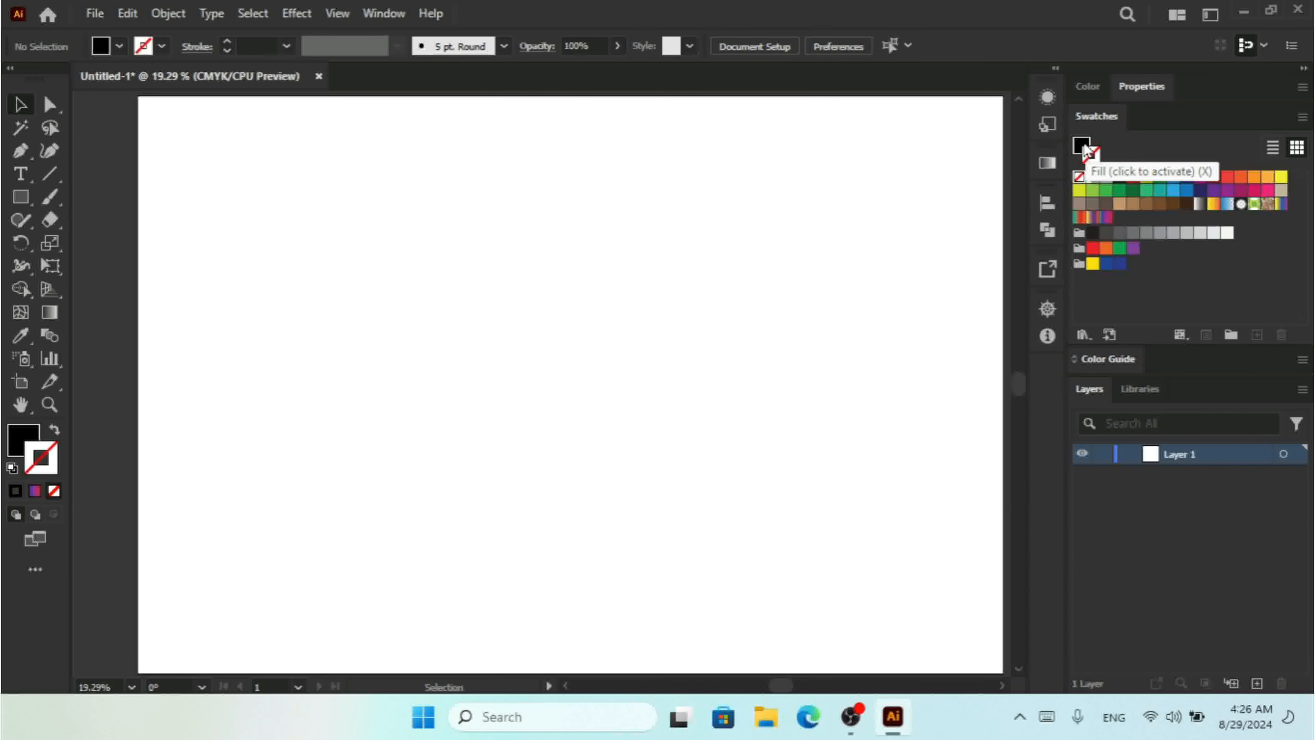
click(1087, 152)
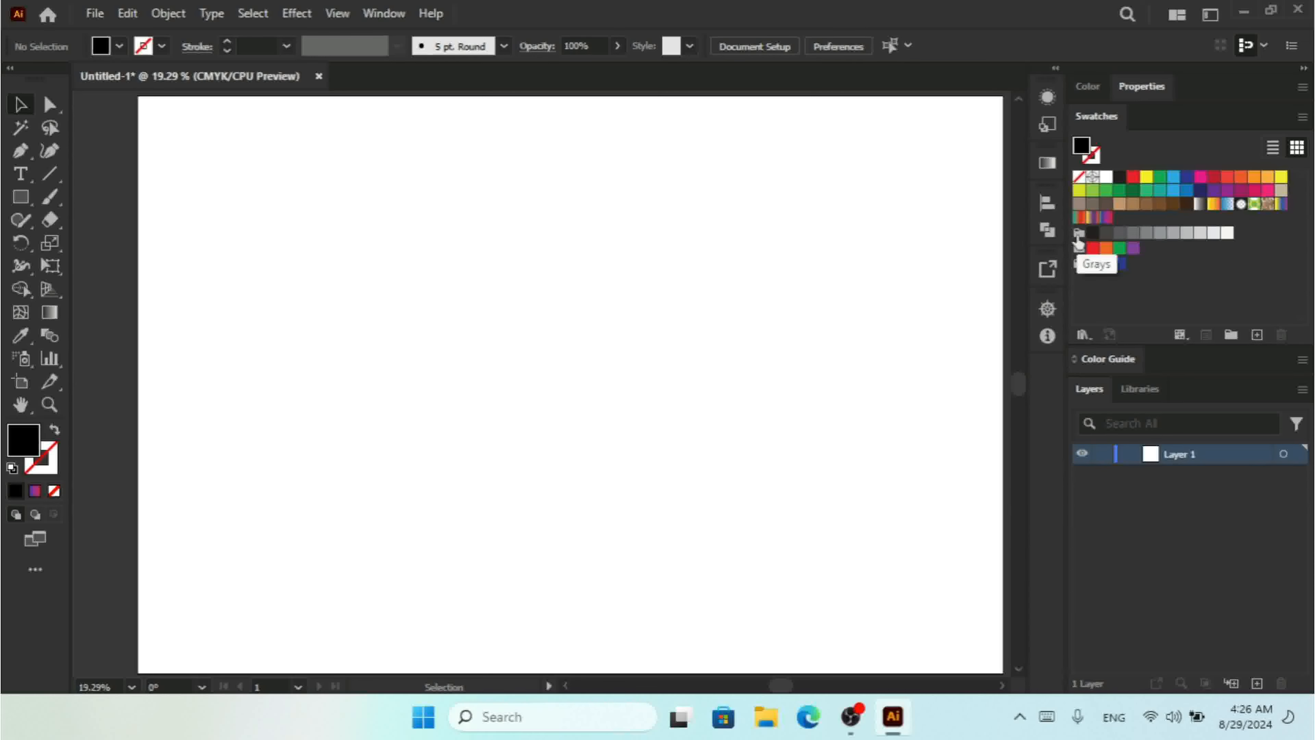
Create a new color group with the default name and move a light blue and an orange swatch into it
click(1230, 336)
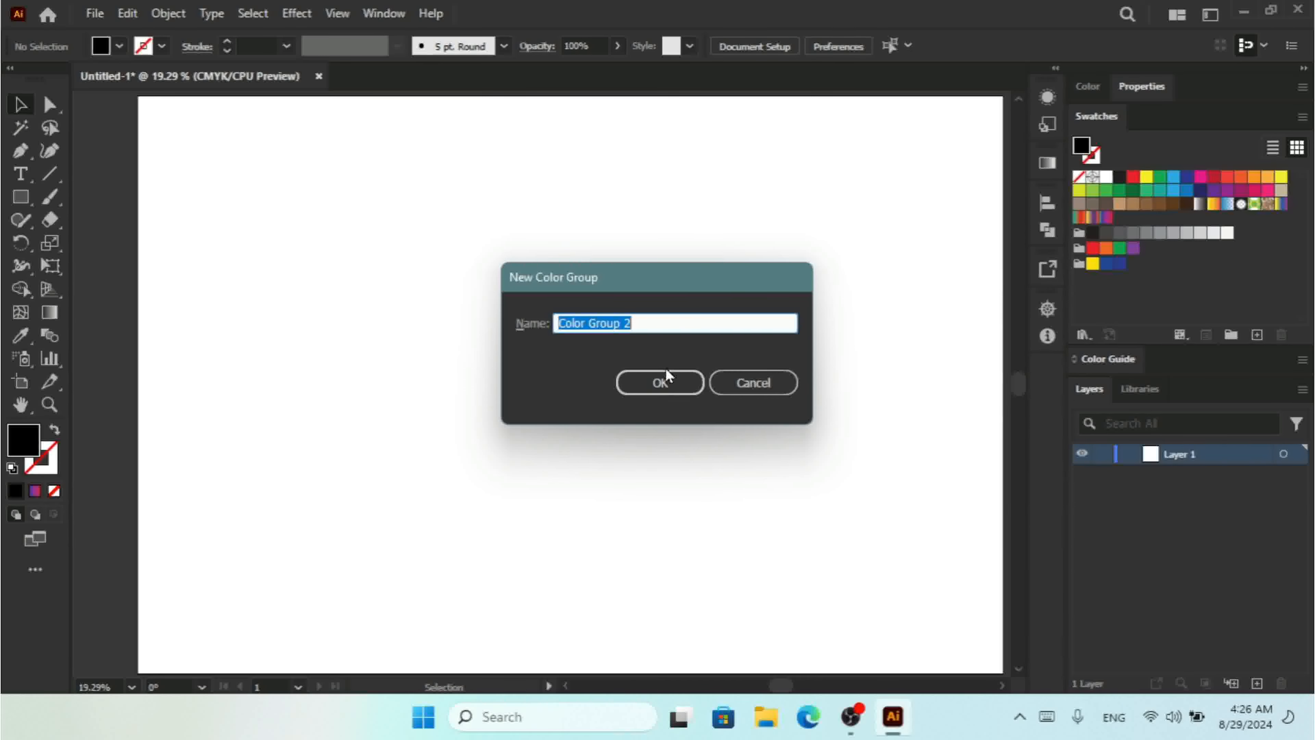
click(663, 382)
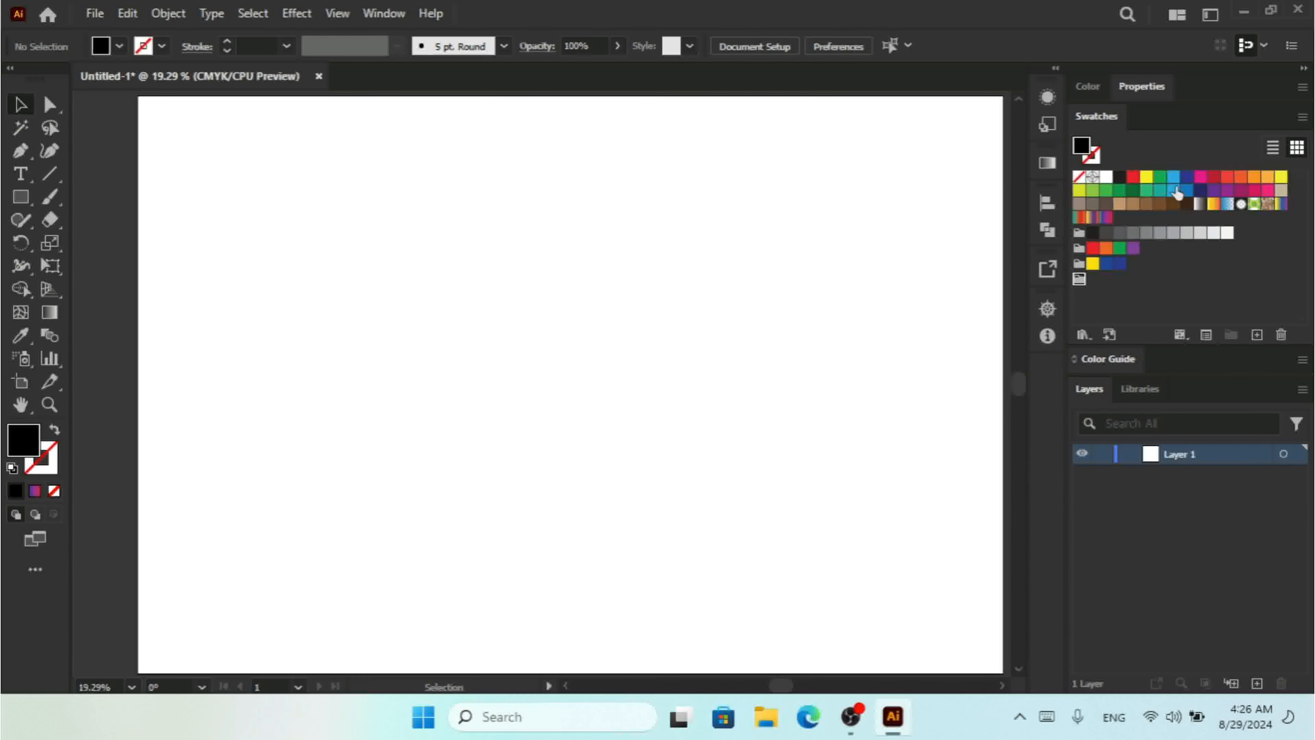
drag(1174, 182, 1092, 281)
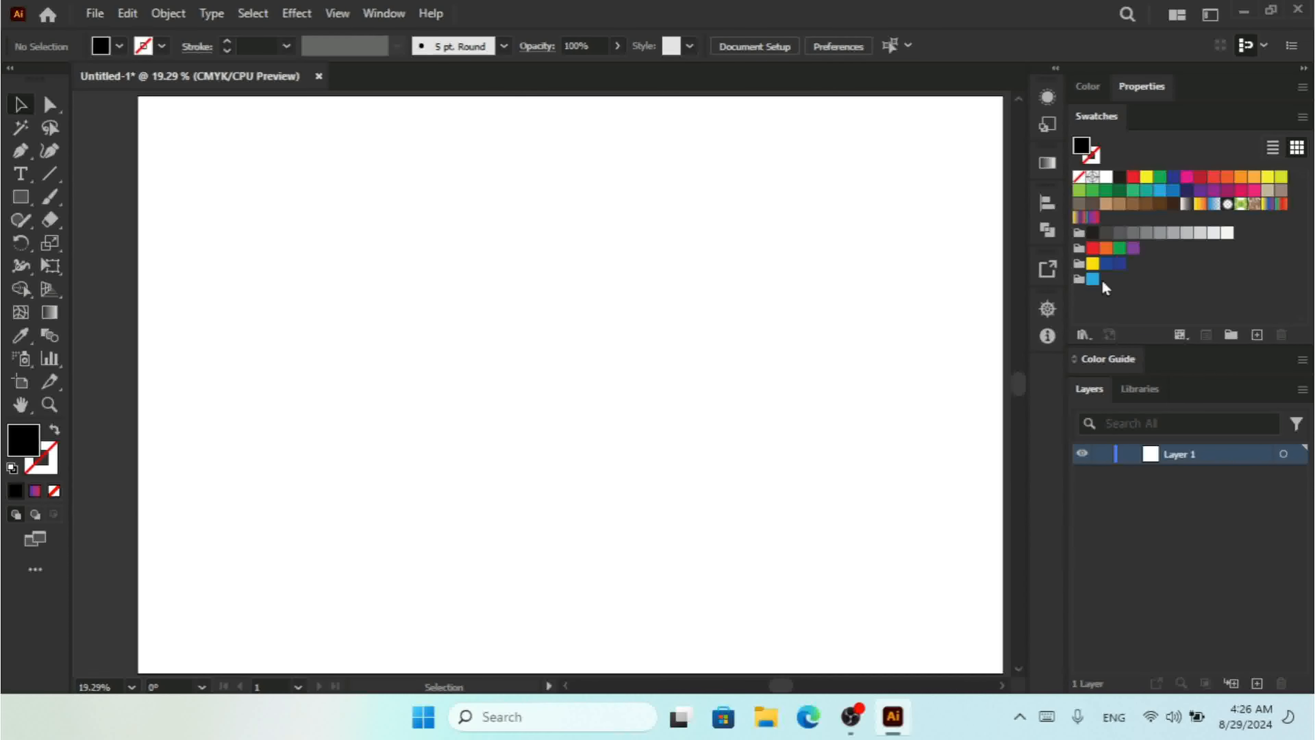
drag(1226, 176, 1106, 284)
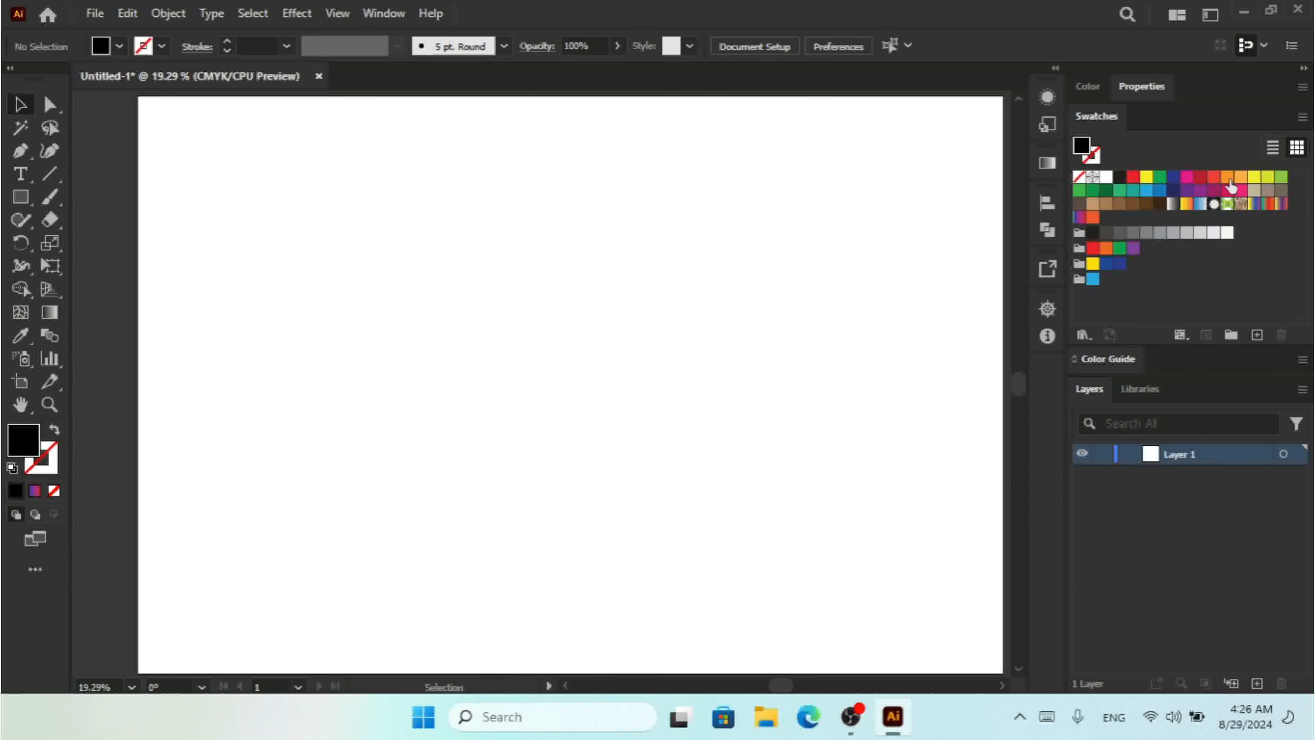
drag(1226, 177, 1104, 283)
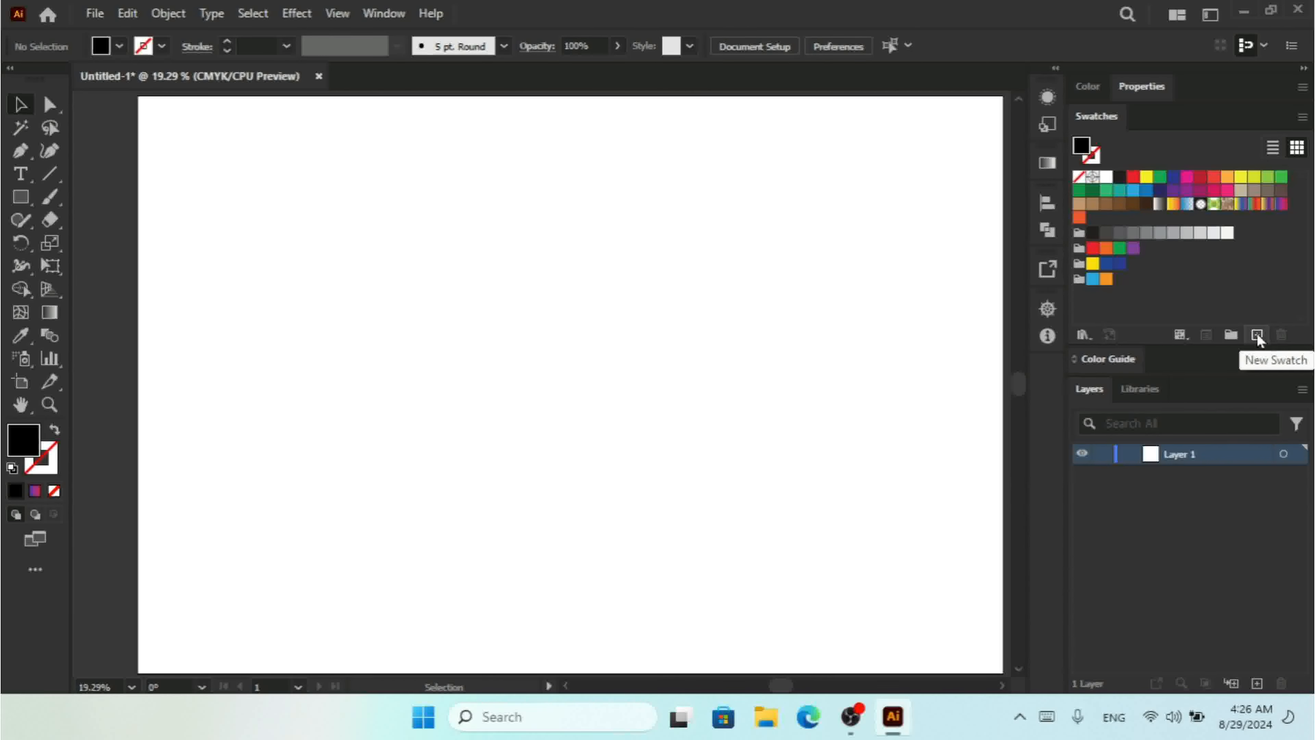
Limit the swatch display to color groups only and restore the display of all swatches
click(1180, 336)
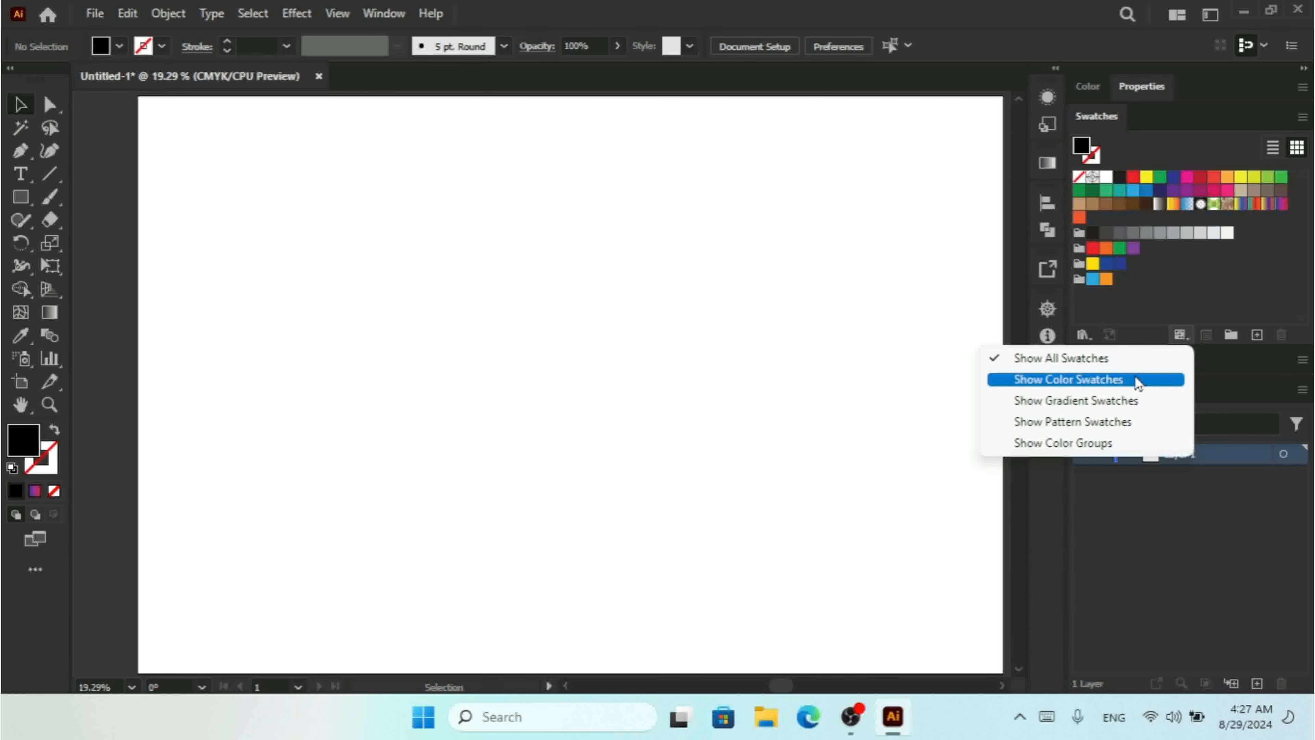
click(1118, 444)
click(1180, 334)
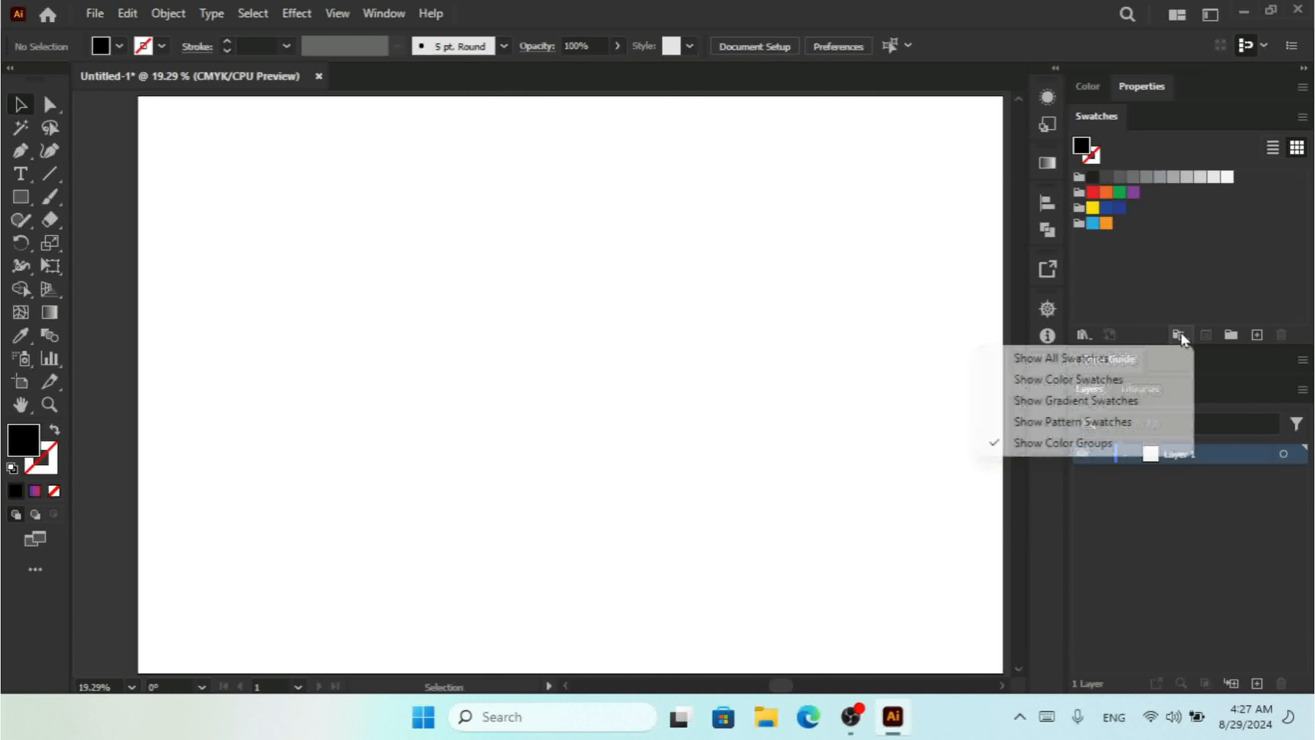
click(1116, 365)
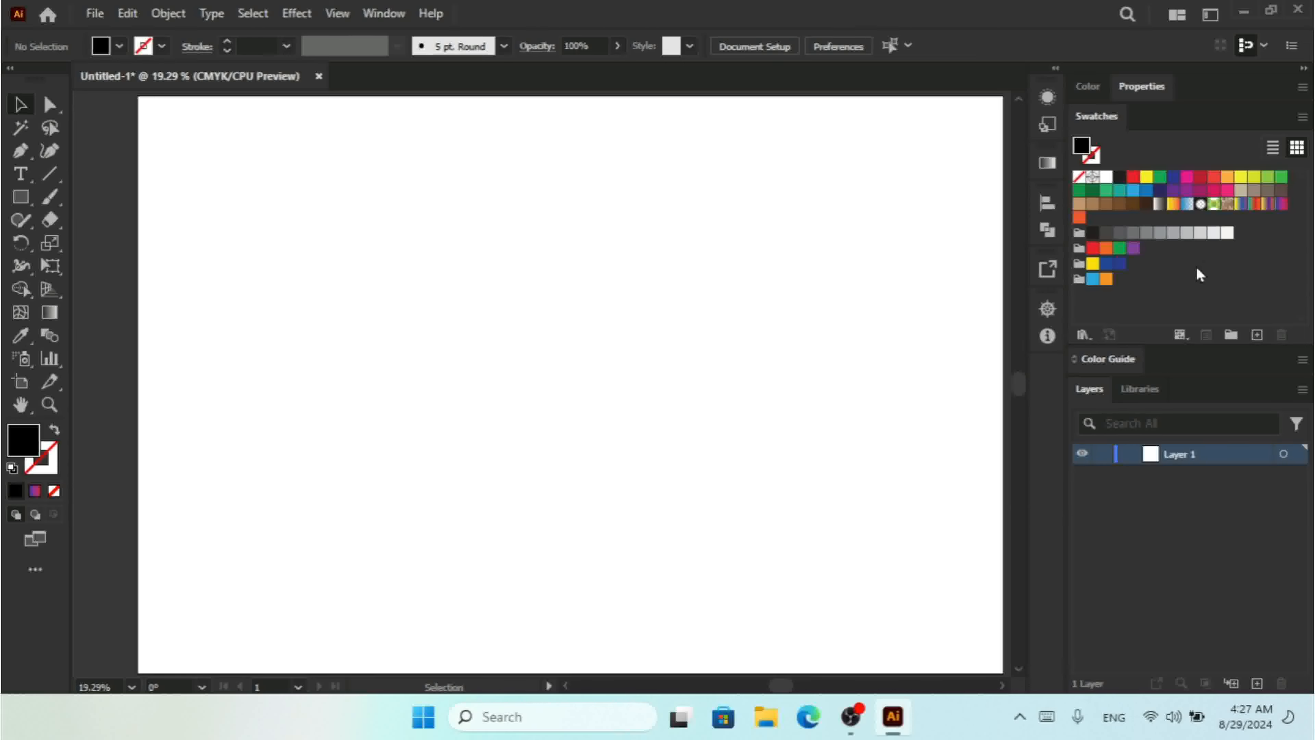
click(1082, 336)
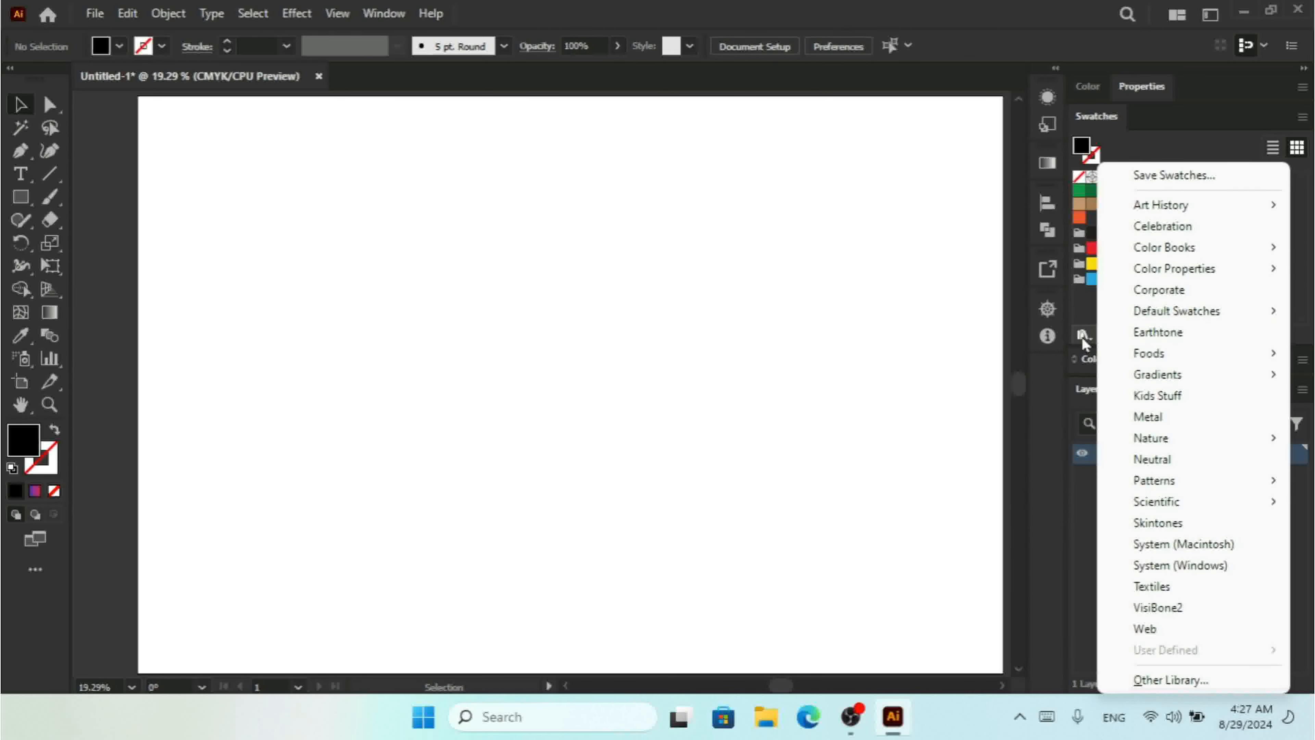
click(1086, 313)
click(1082, 281)
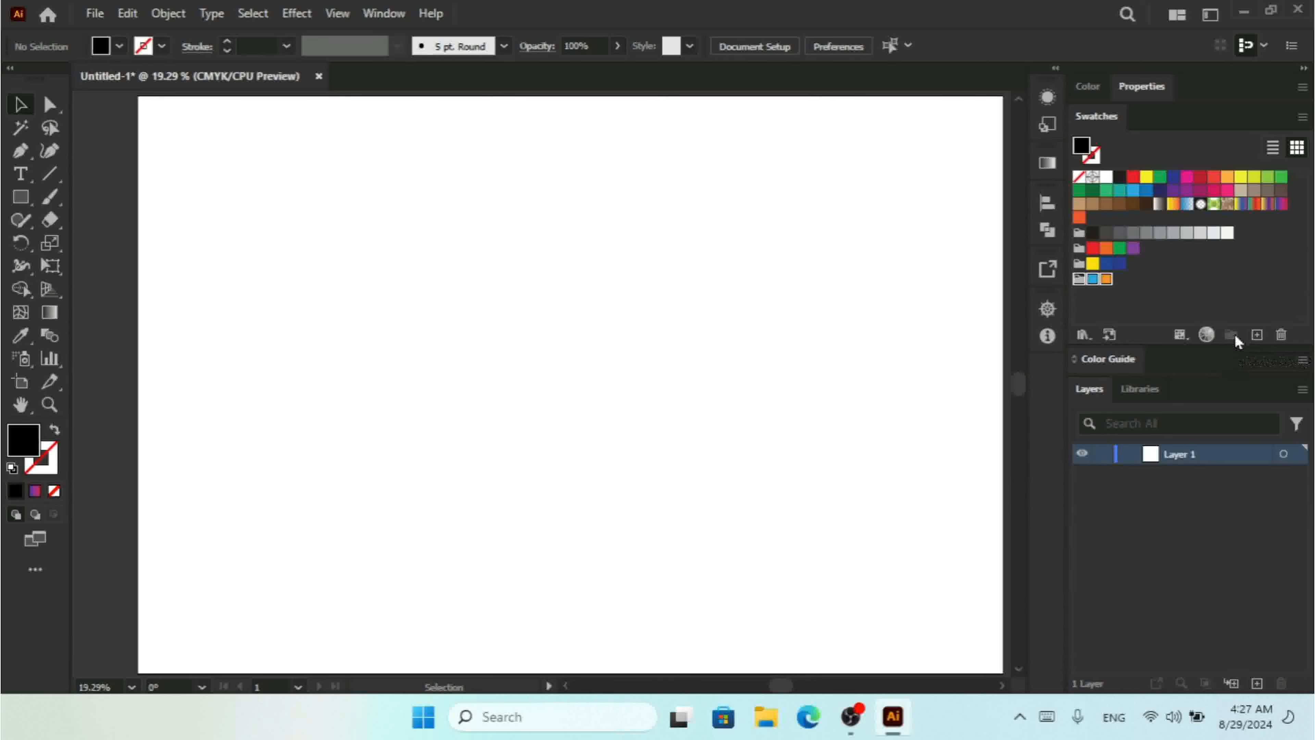
click(1180, 335)
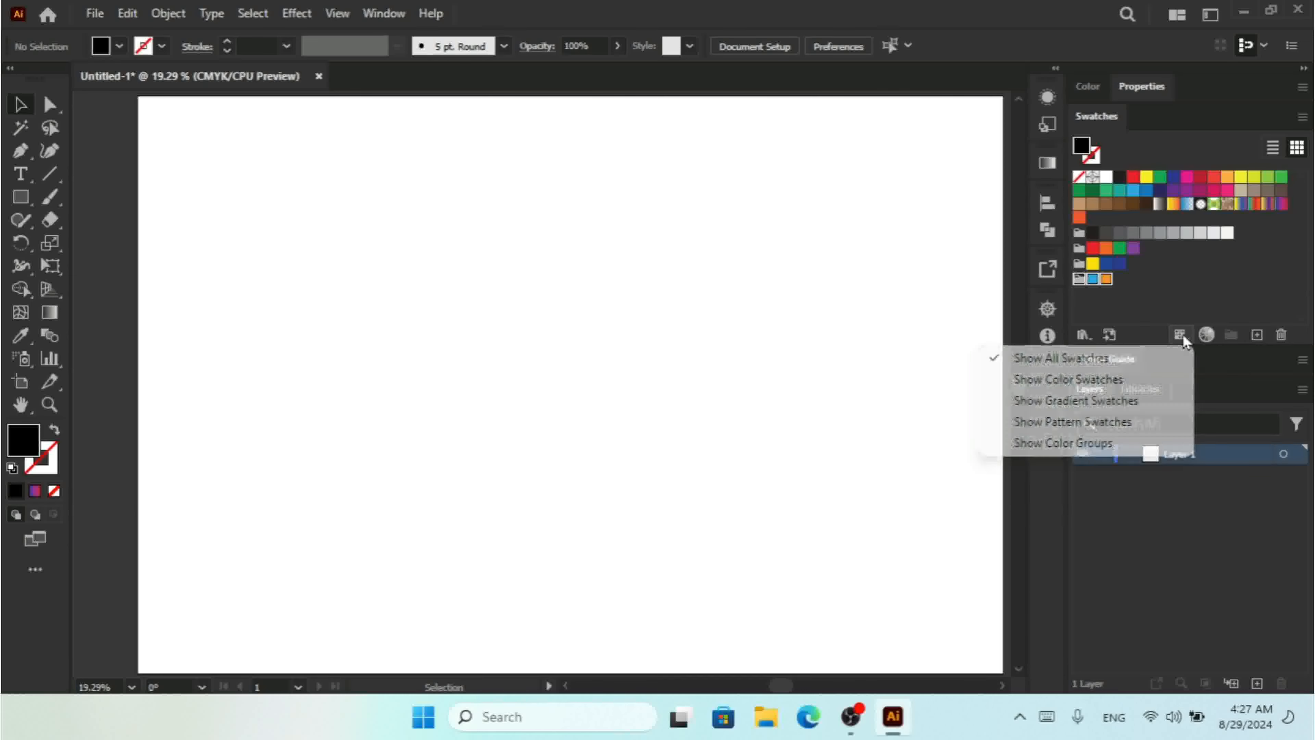
click(1181, 287)
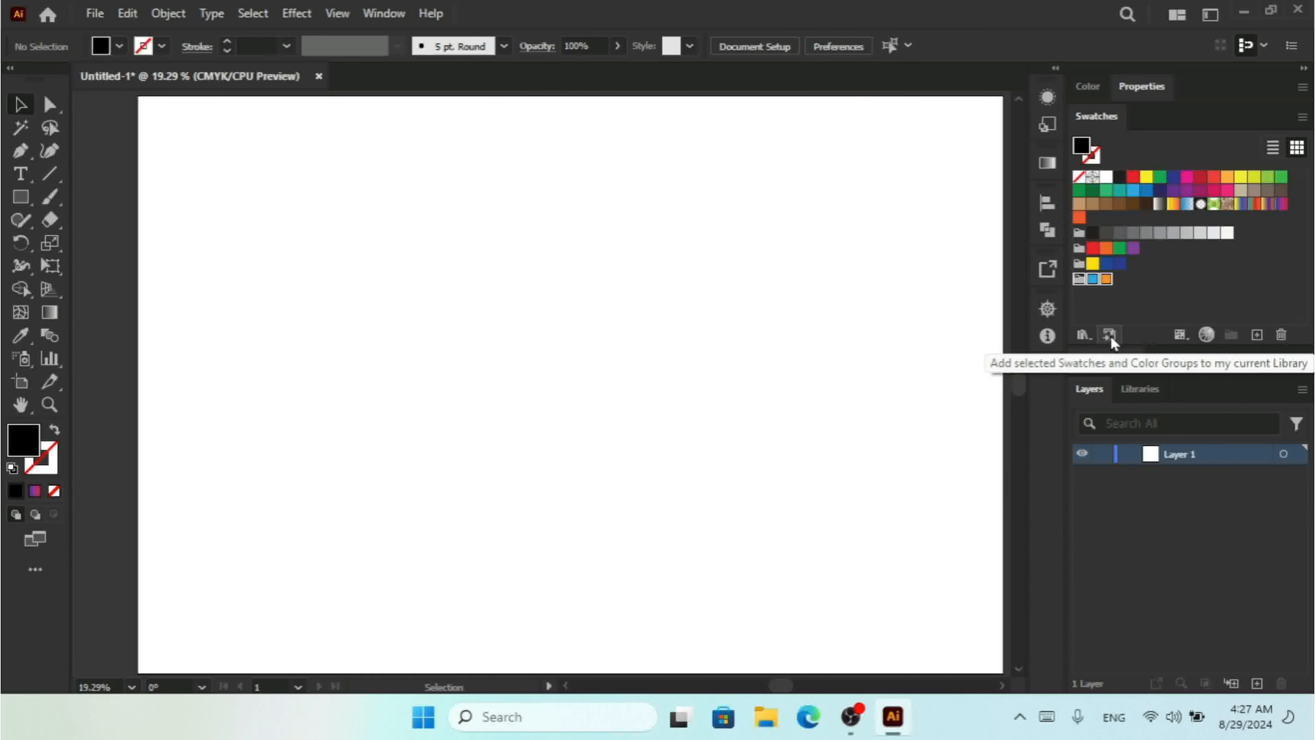
Open the FOCOLTONE color book, shift its window slightly, and enlarge it to show more swatches
click(1083, 335)
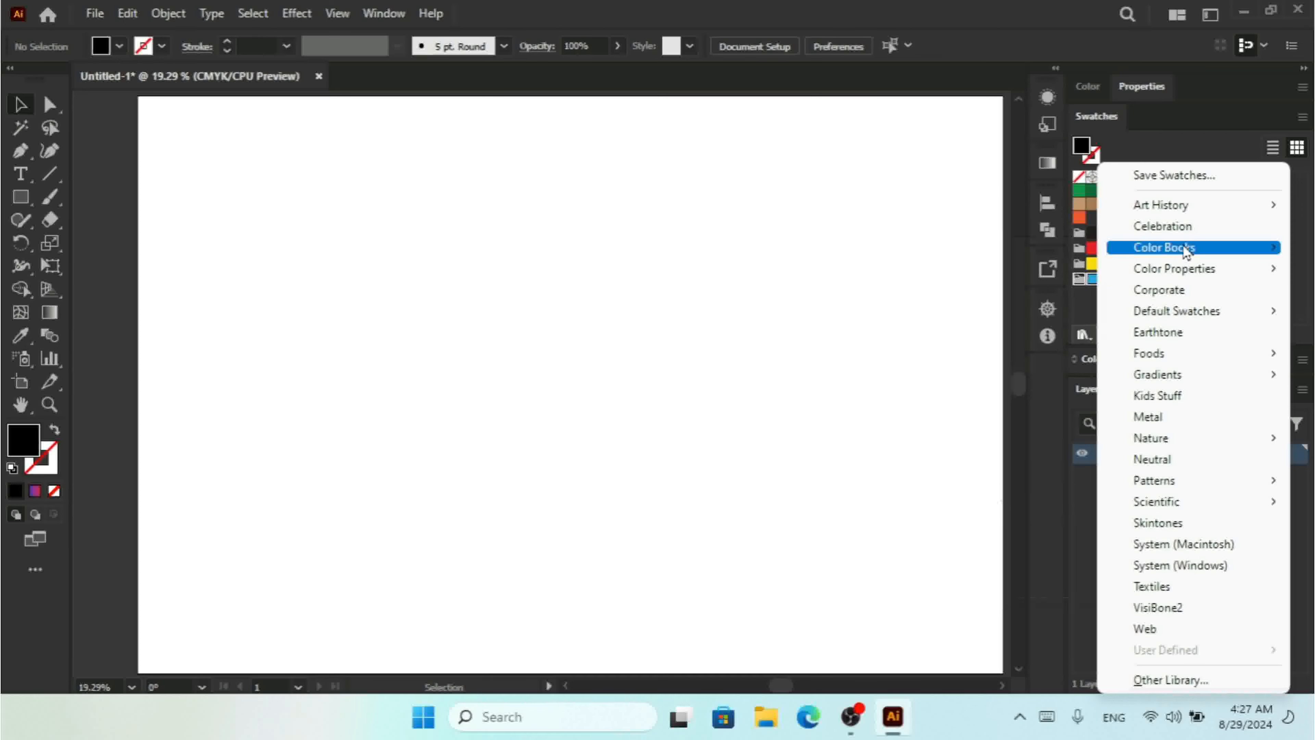
mouse_move(1186, 248)
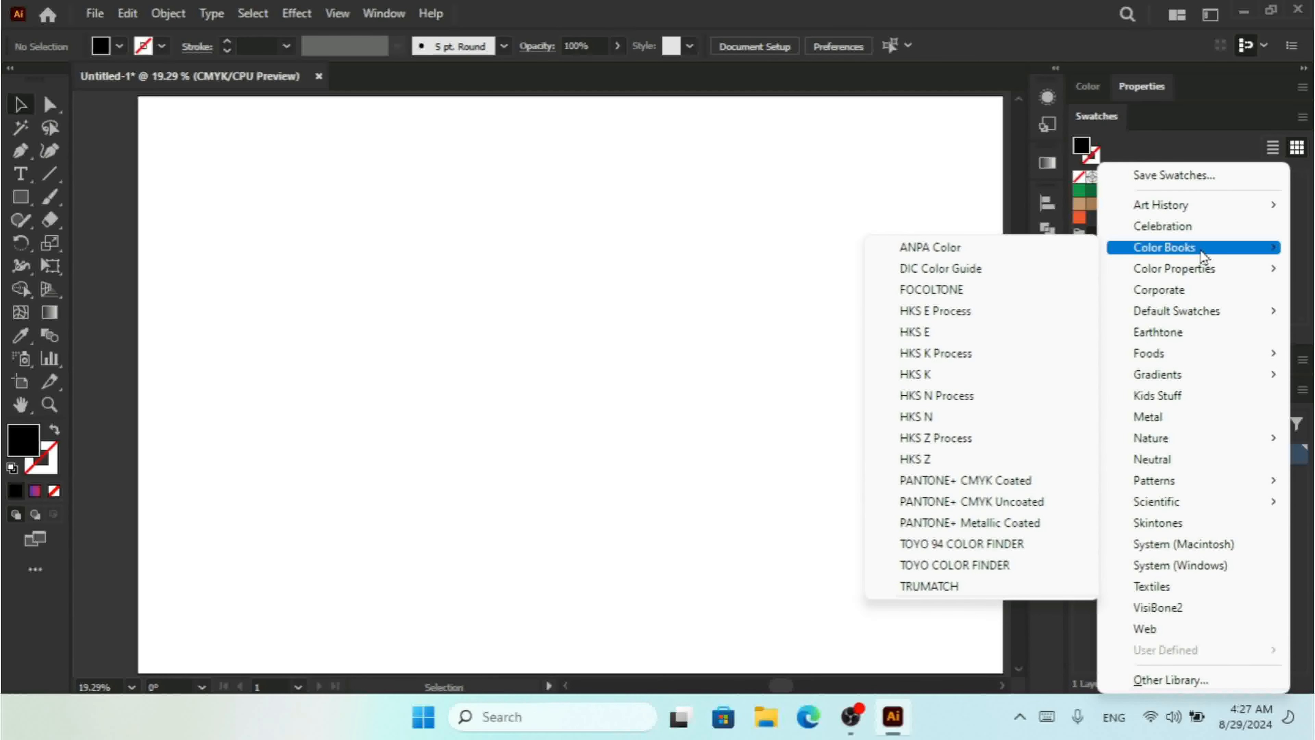
click(999, 290)
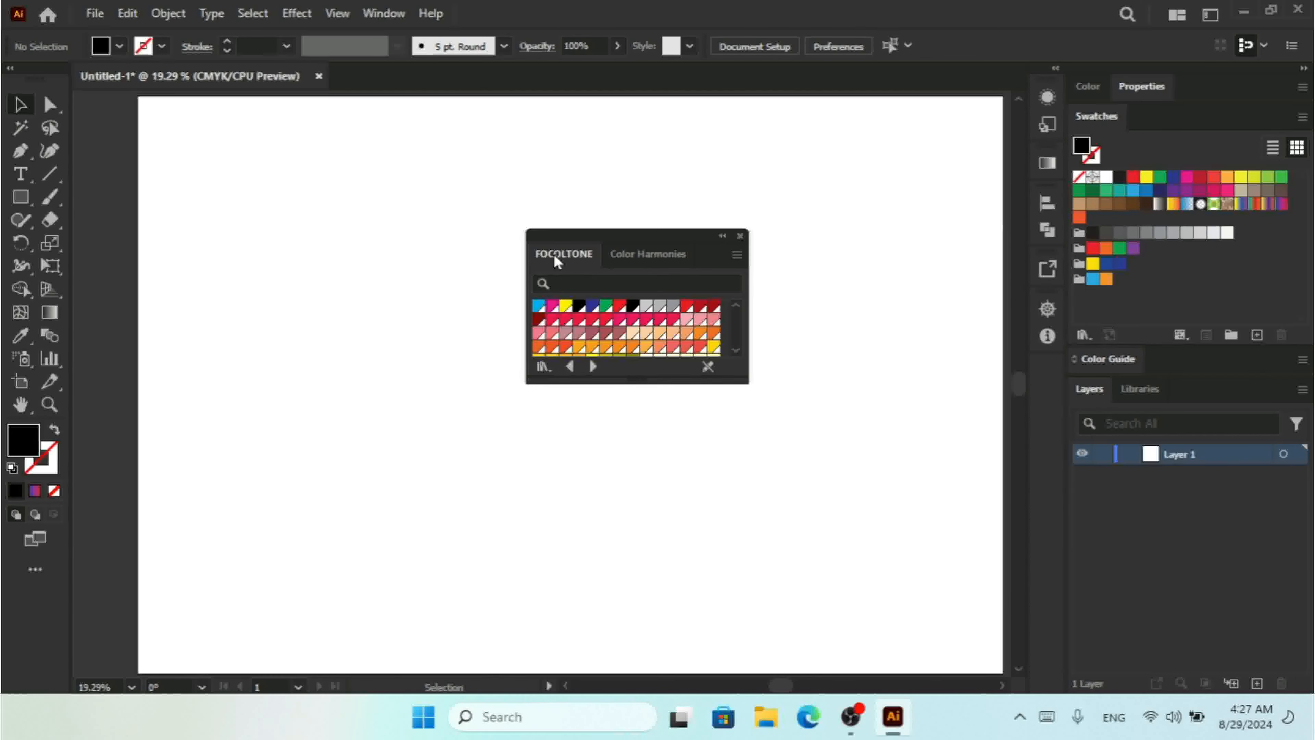
drag(633, 235, 576, 229)
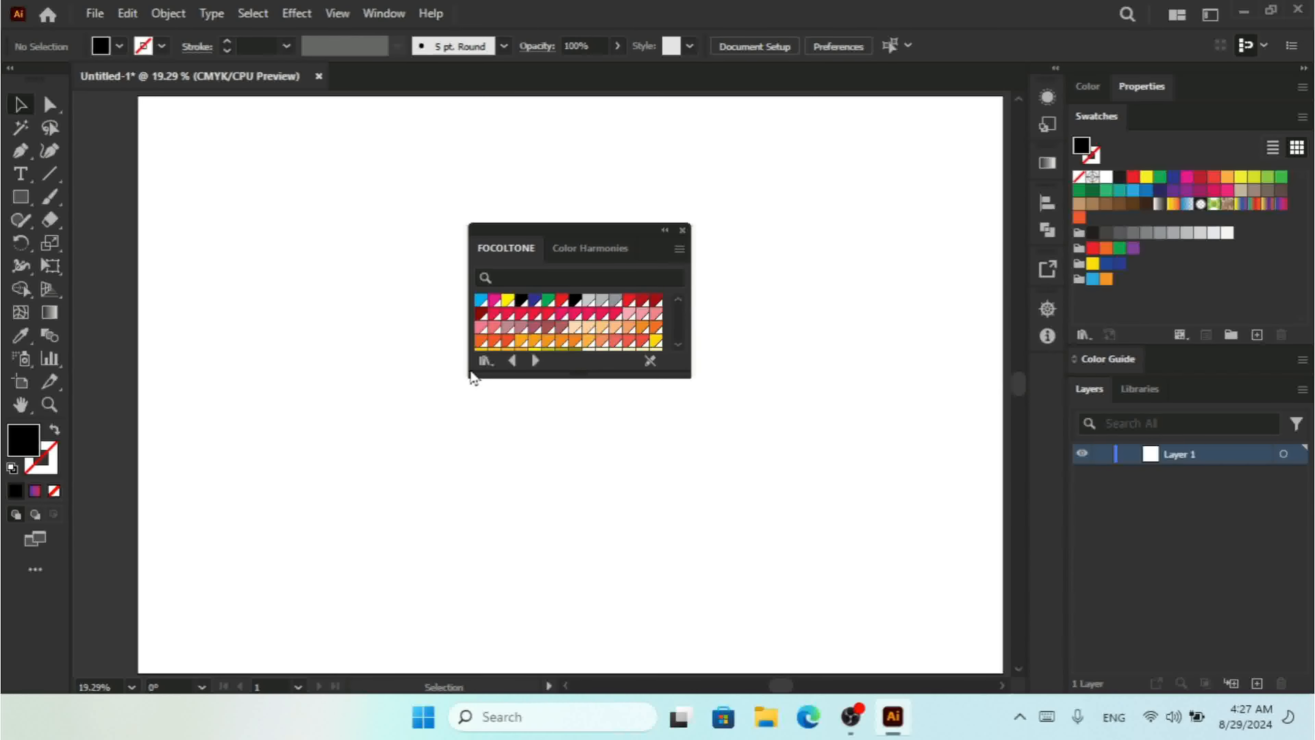
drag(468, 374, 308, 534)
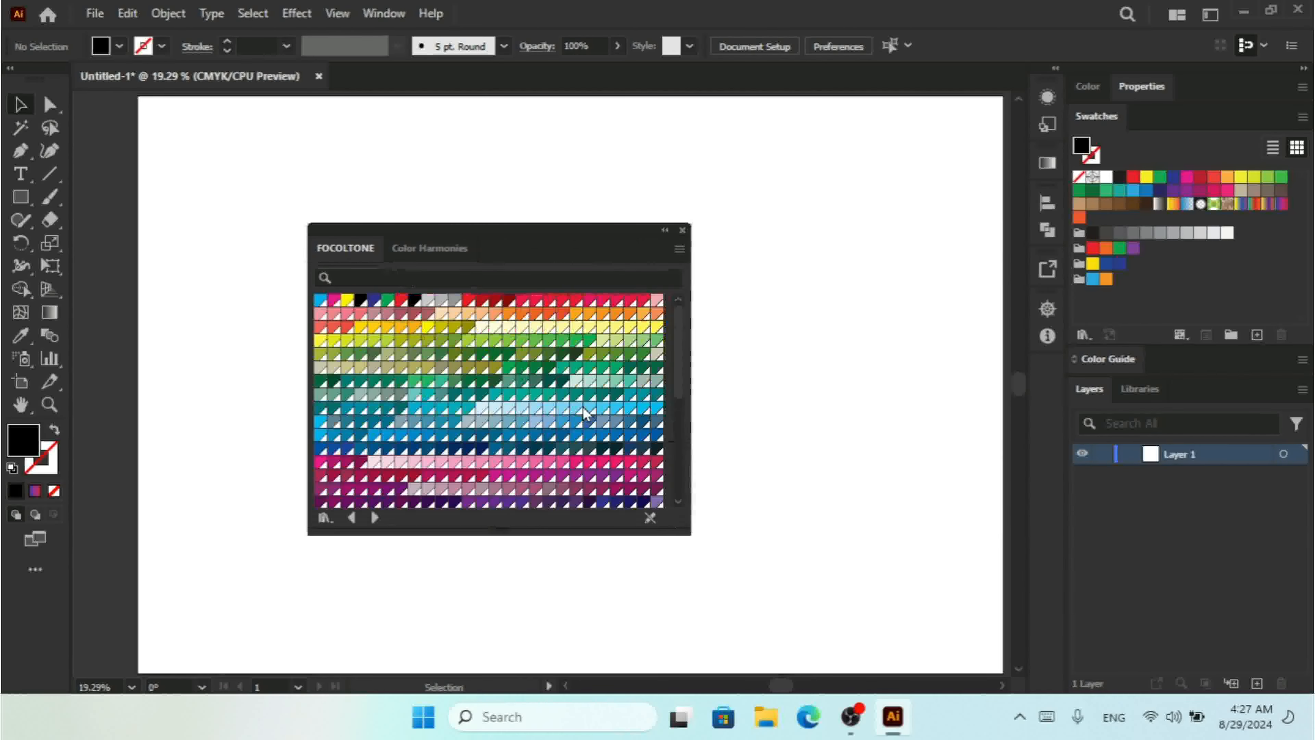
Browse forward through the neighbouring color books and switch to the Neutrals gradient library
click(375, 517)
click(375, 517)
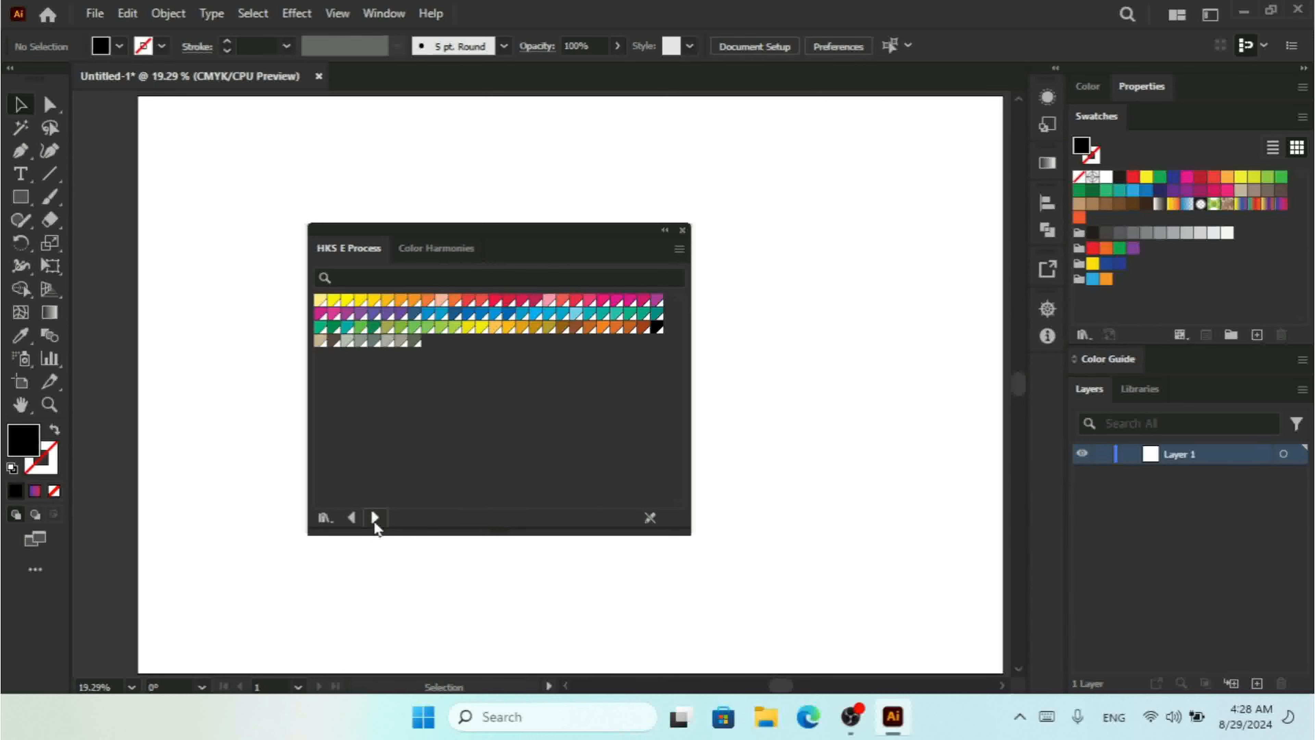
click(326, 519)
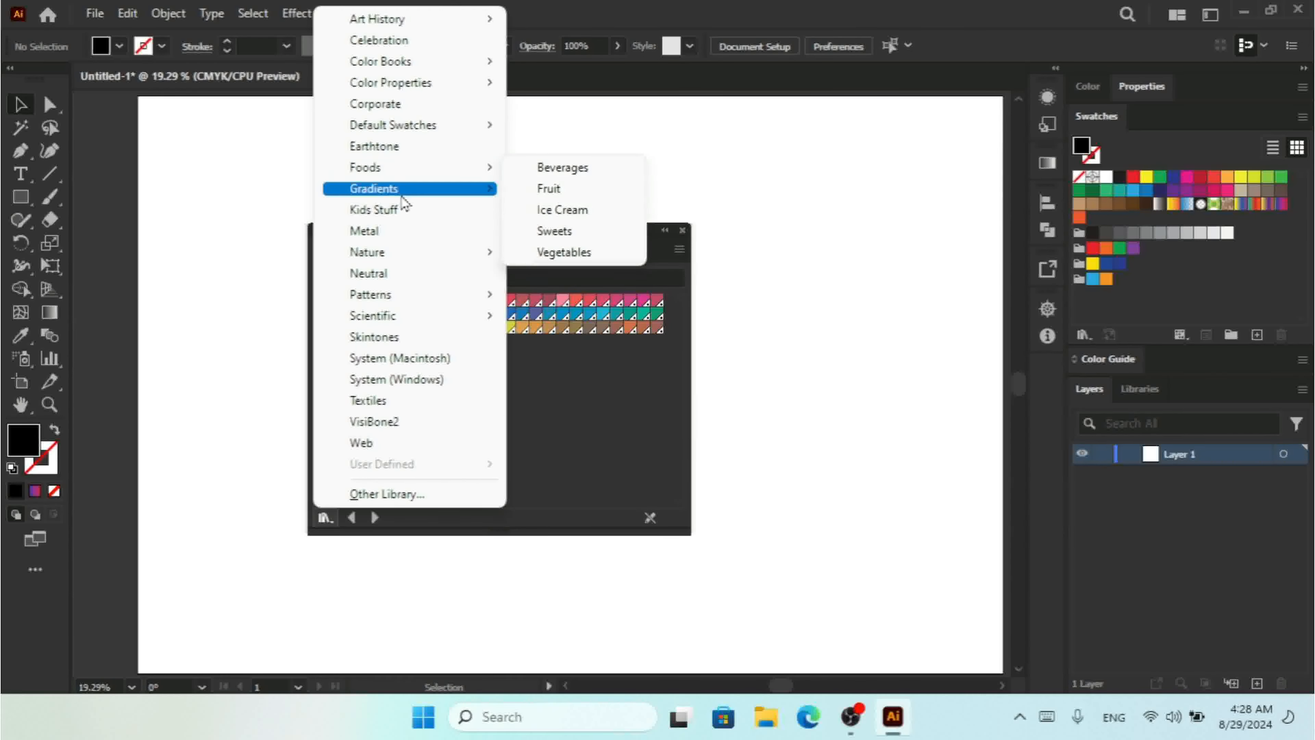
mouse_move(404, 200)
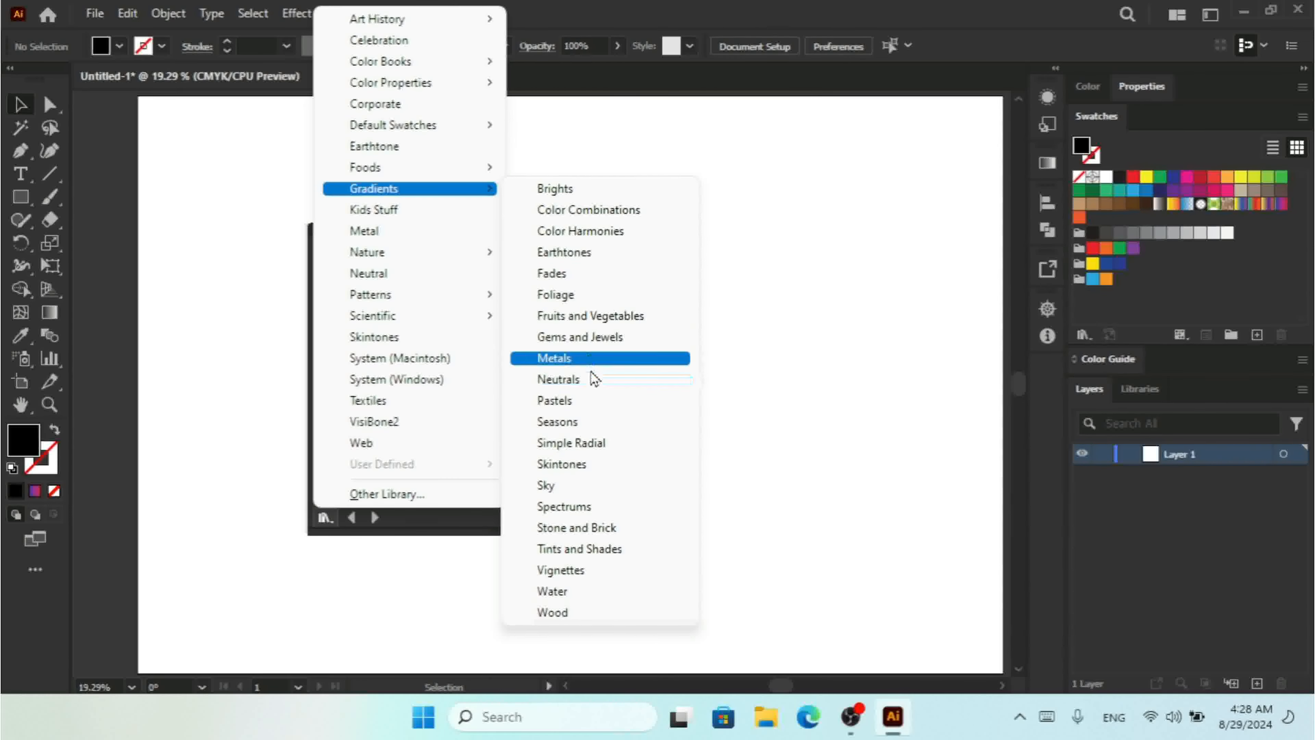
click(593, 379)
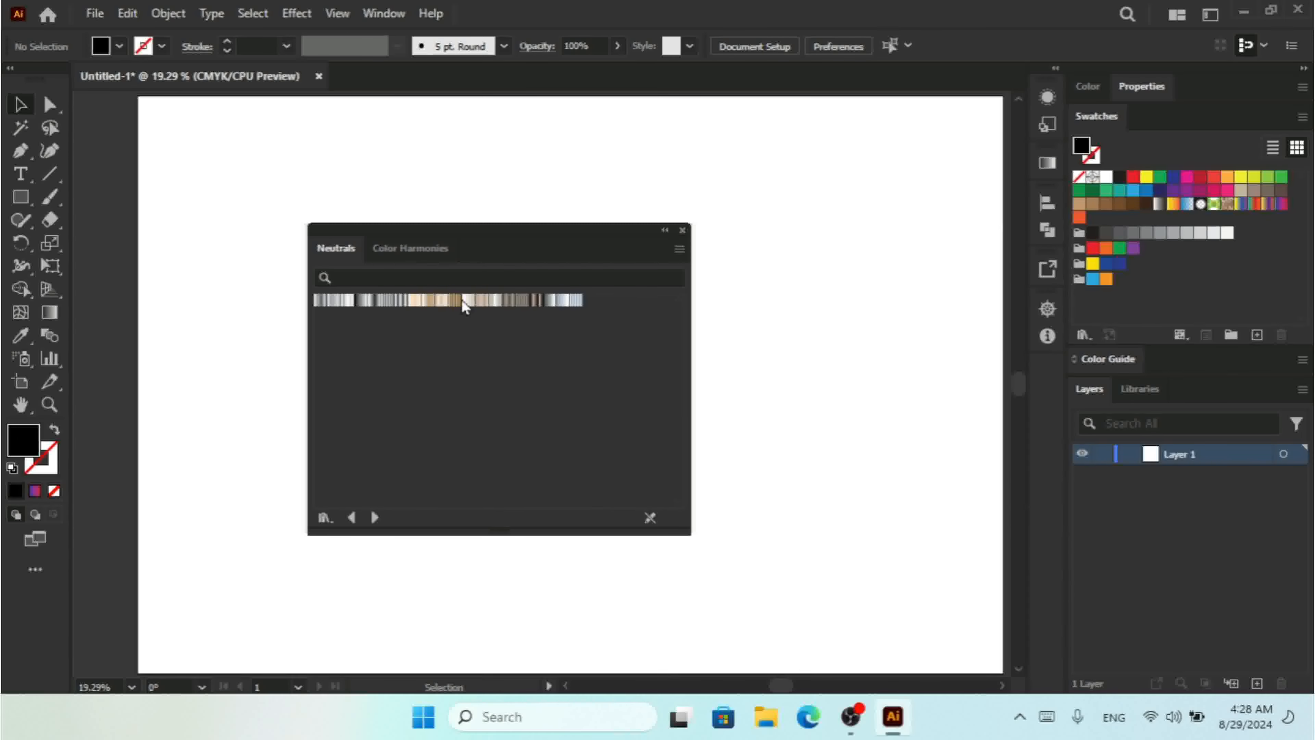
Check the sorting and view options of the Neutrals library and close the library window
click(679, 249)
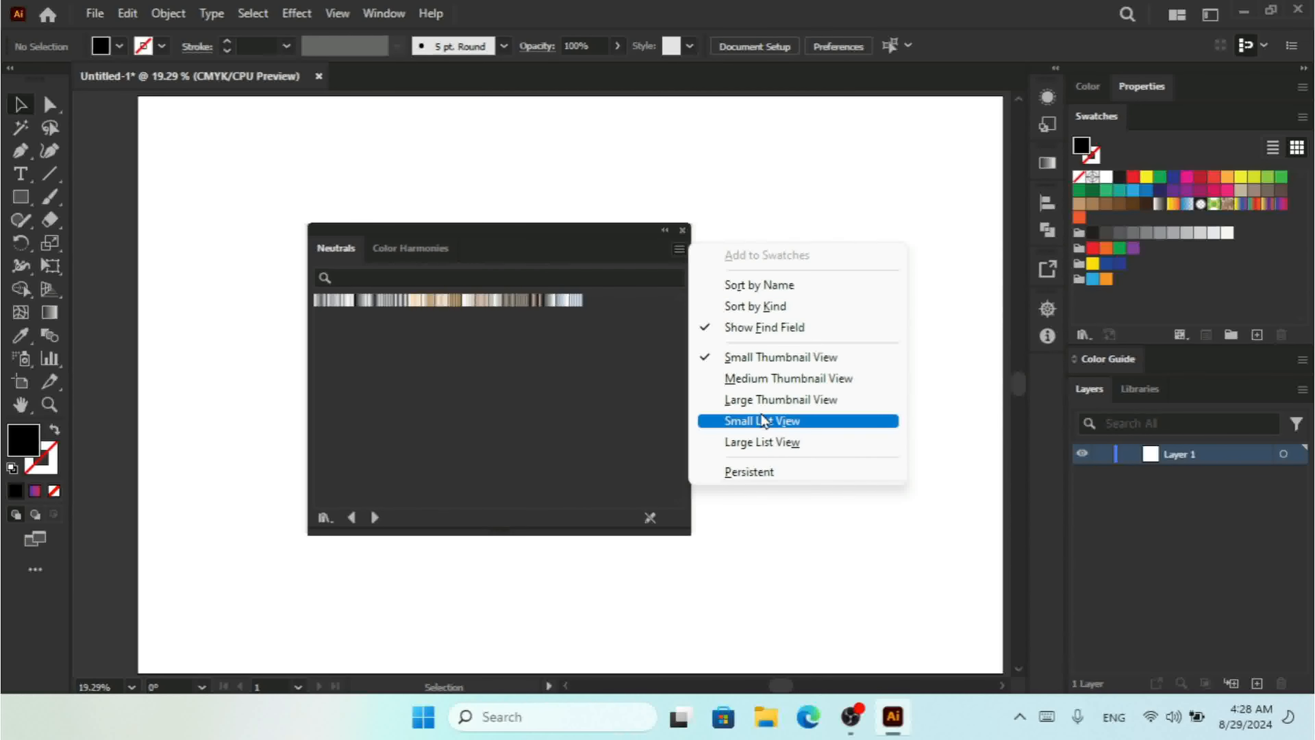
click(650, 227)
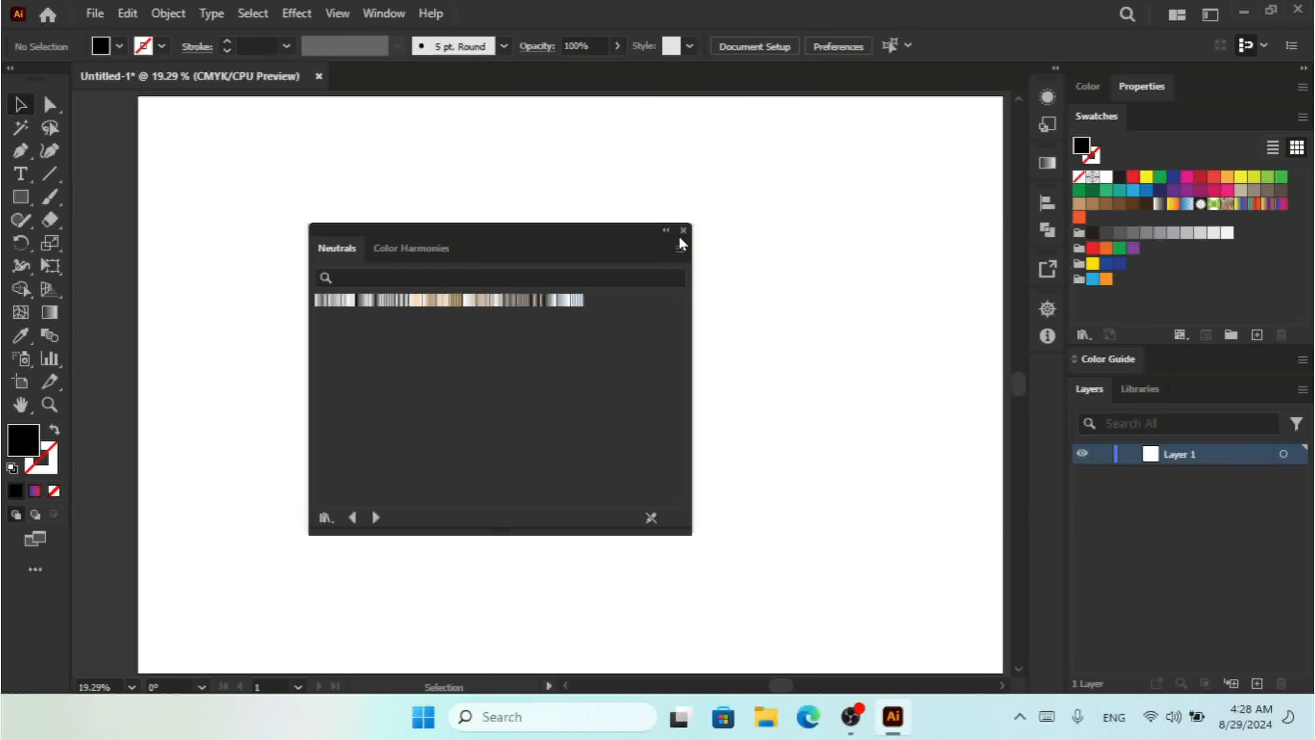
click(683, 232)
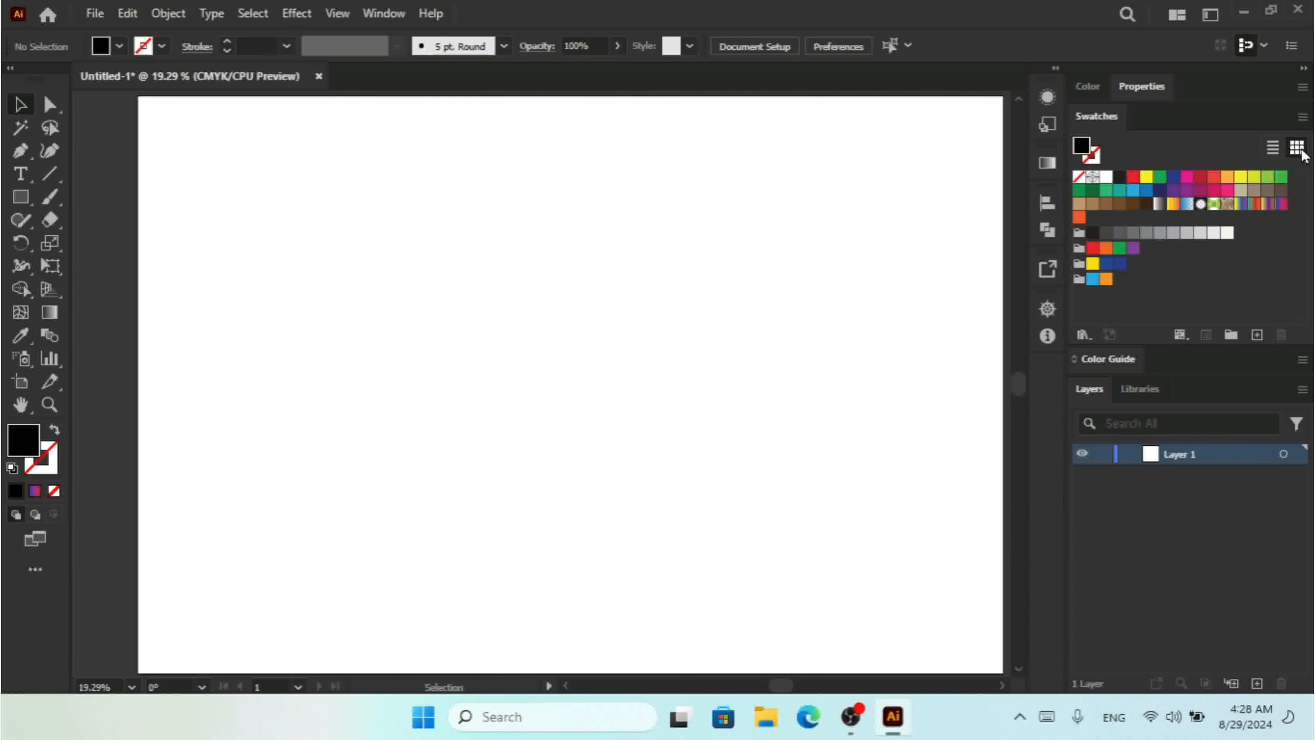
Make the dark magenta swatch the active fill color and duplicate that swatch
click(1302, 117)
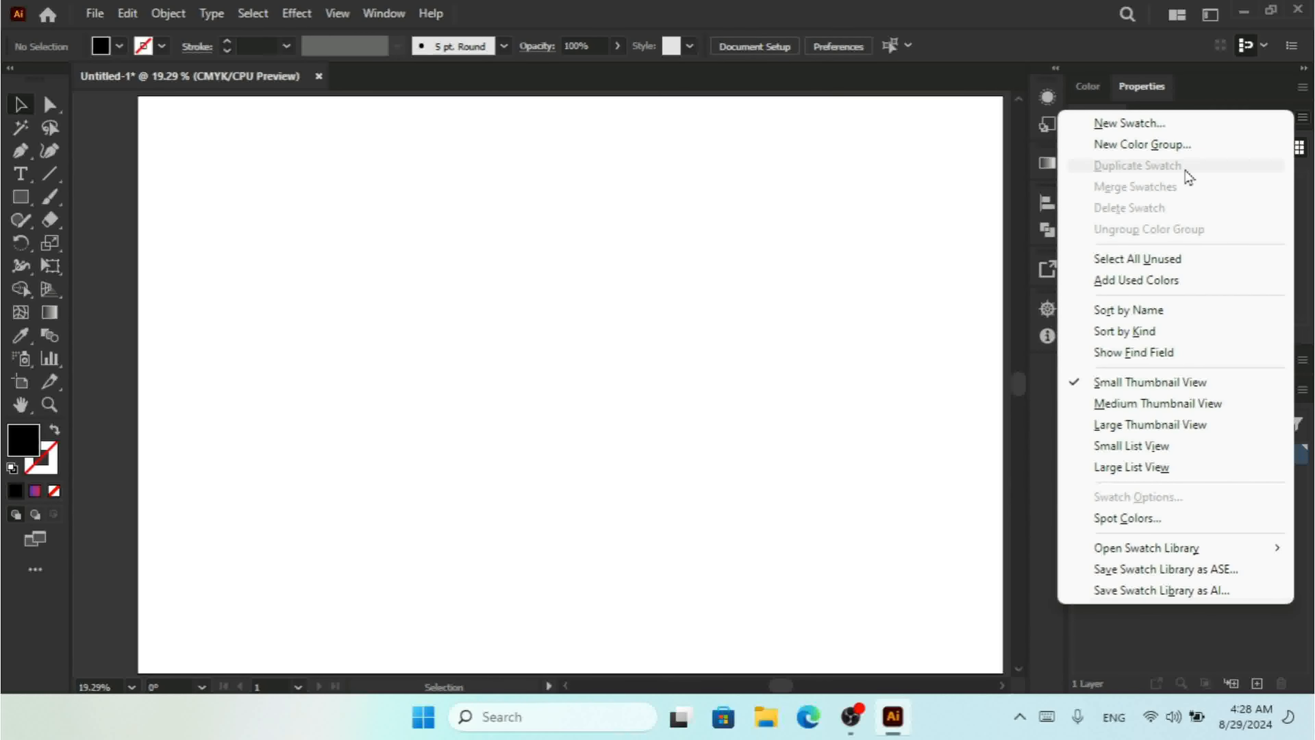
click(1199, 202)
click(1200, 196)
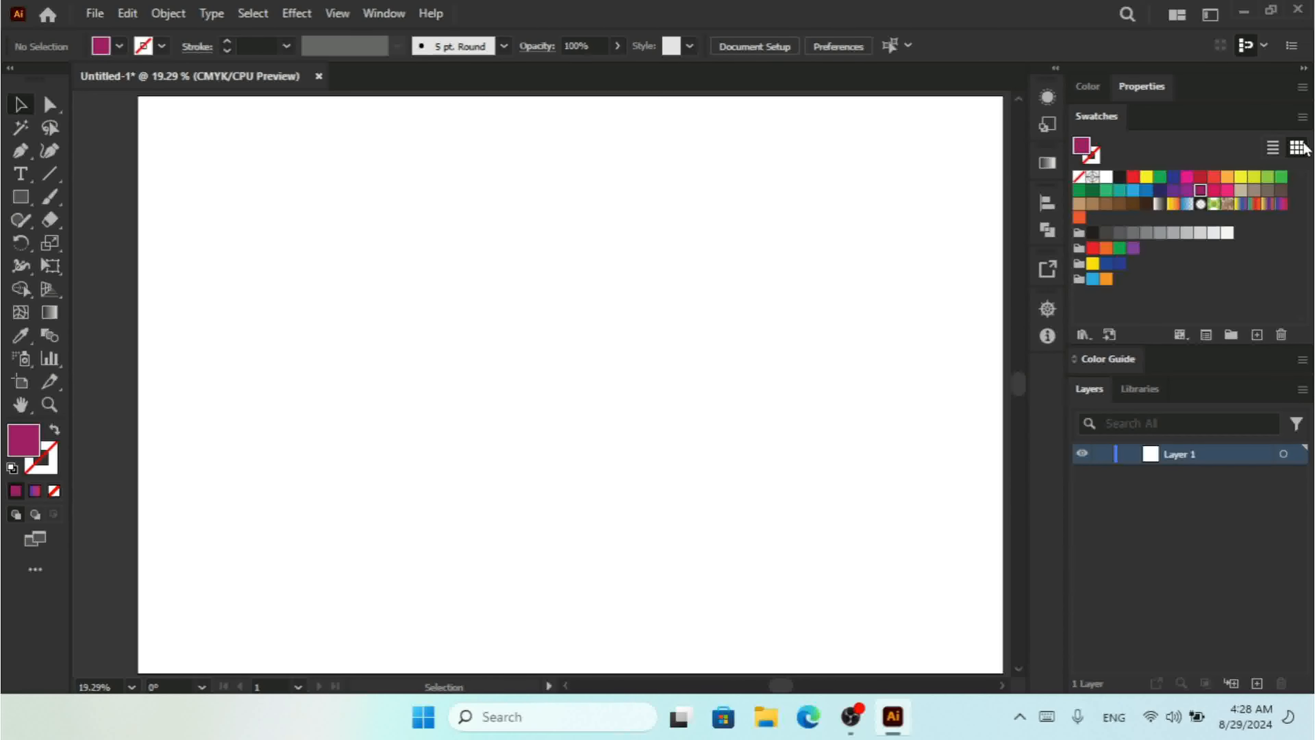
click(1303, 117)
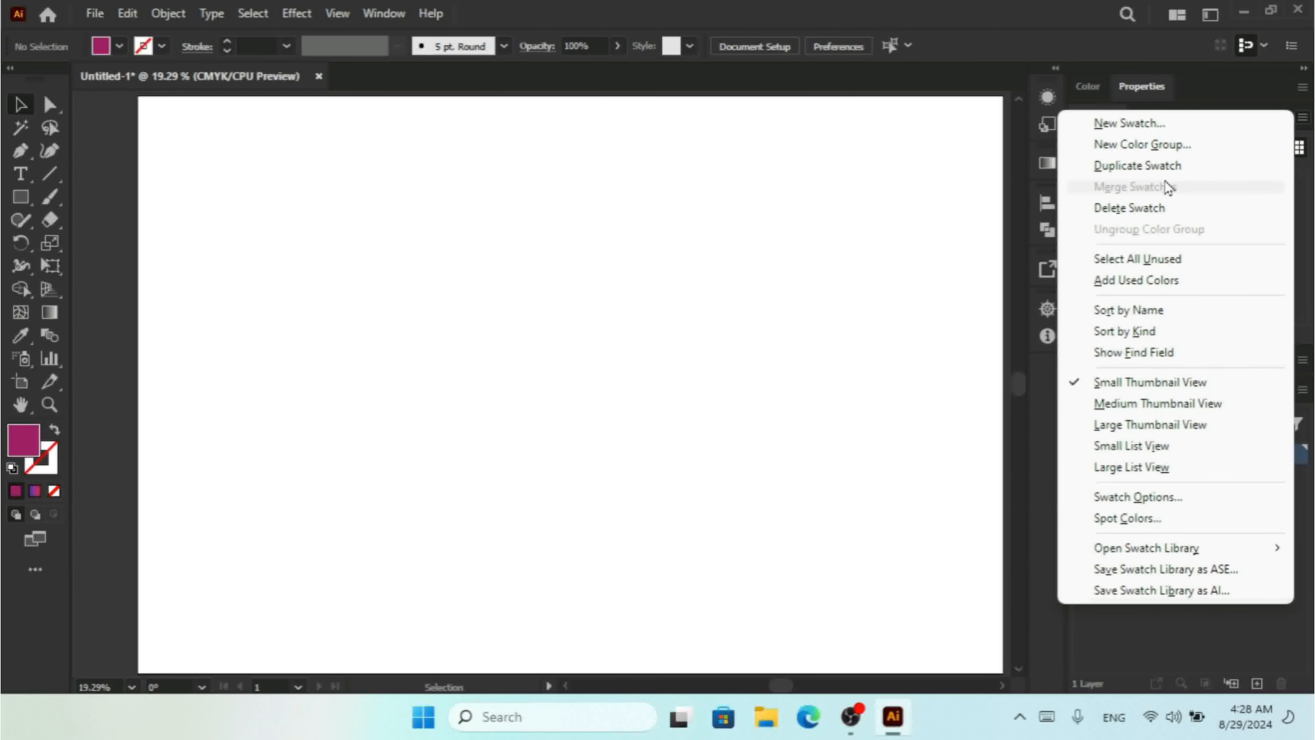
click(1162, 167)
Ungroup the color group holding the red, orange, green and purple swatches
click(1302, 118)
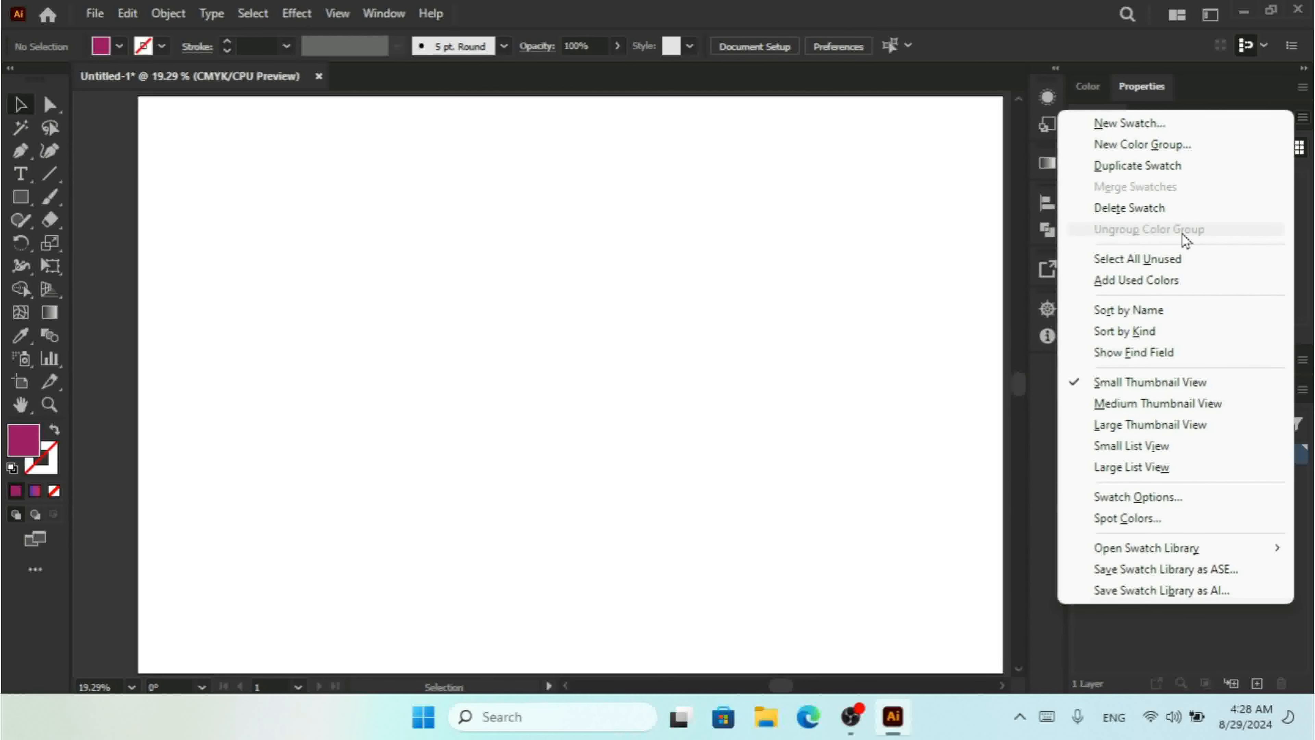
click(1303, 244)
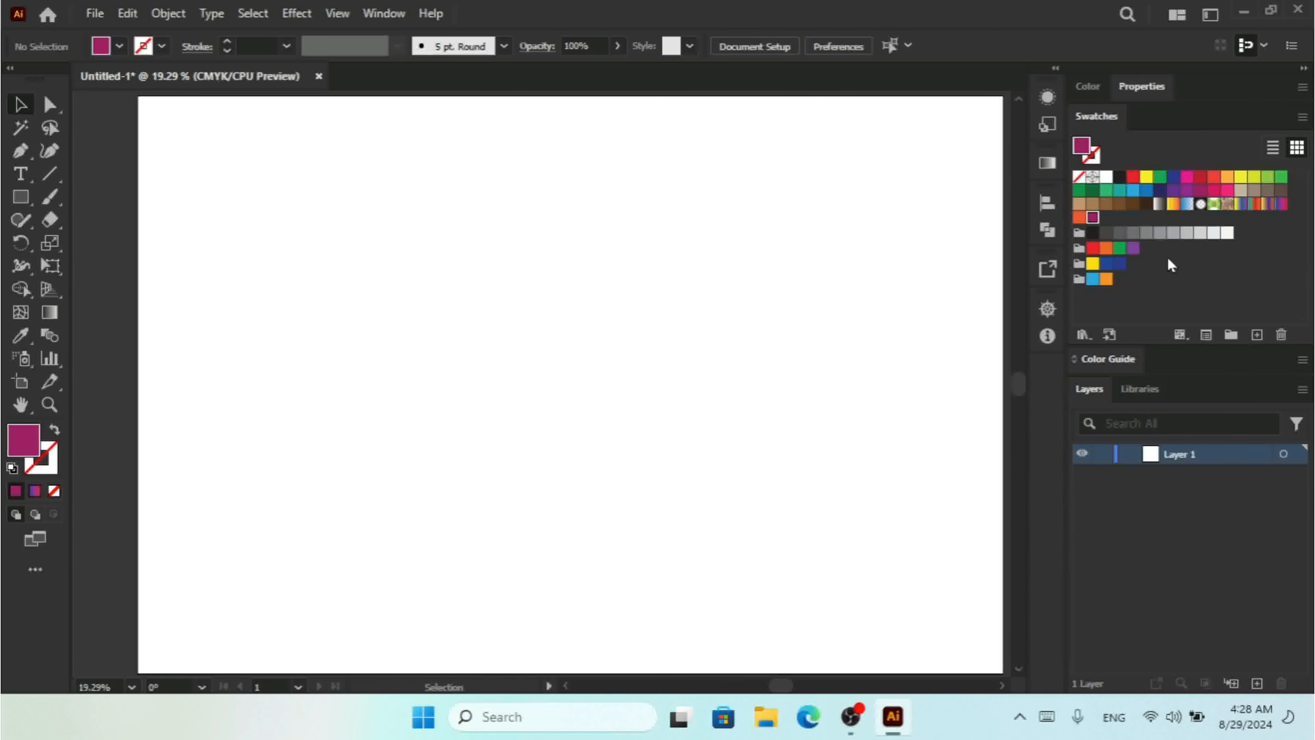
click(1078, 248)
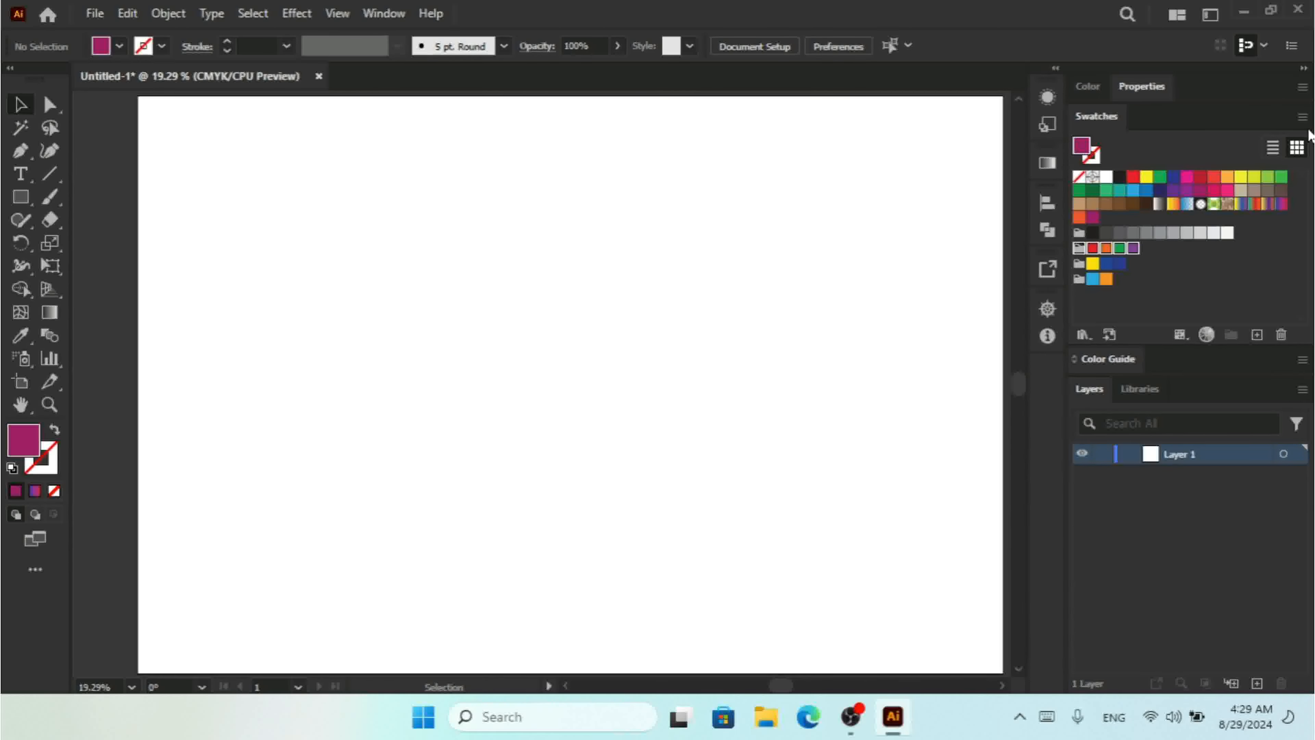
click(1303, 117)
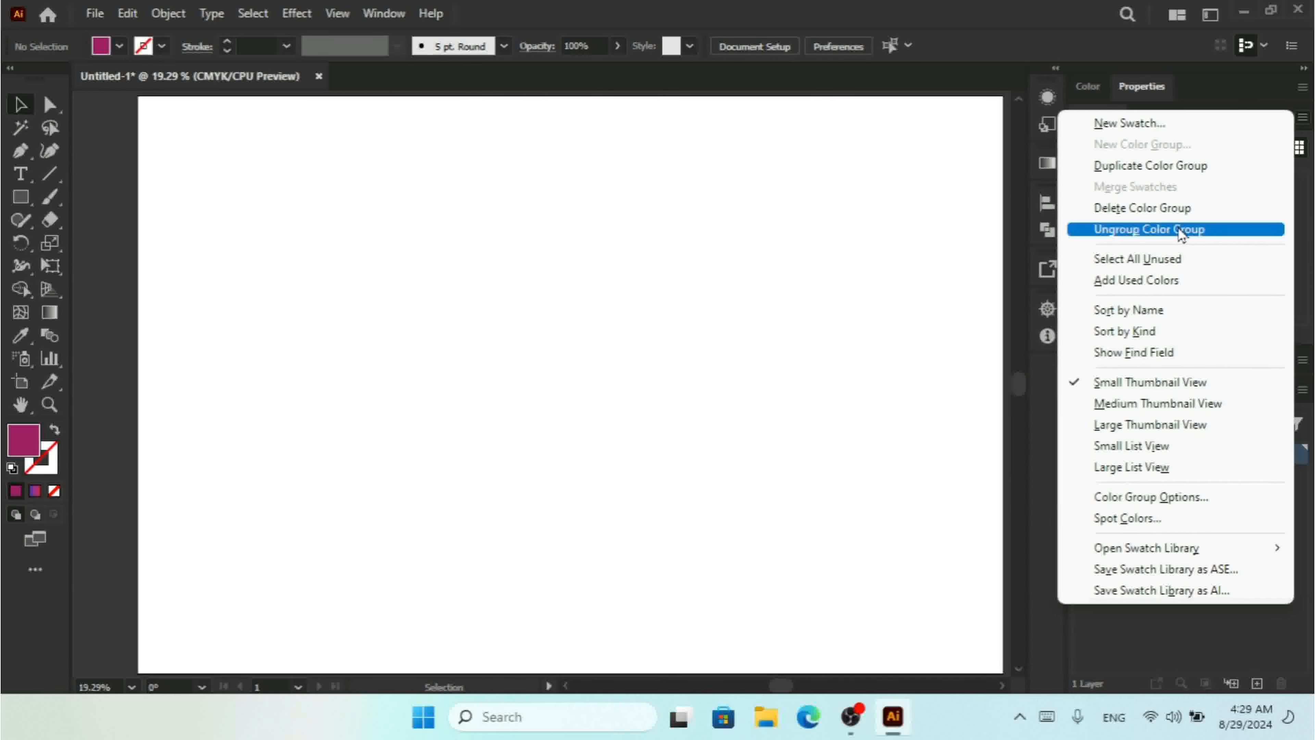
click(1179, 230)
Examine the color type and color mode settings in Swatch Options for the ungrouped swatches, and cancel without changes
click(1296, 123)
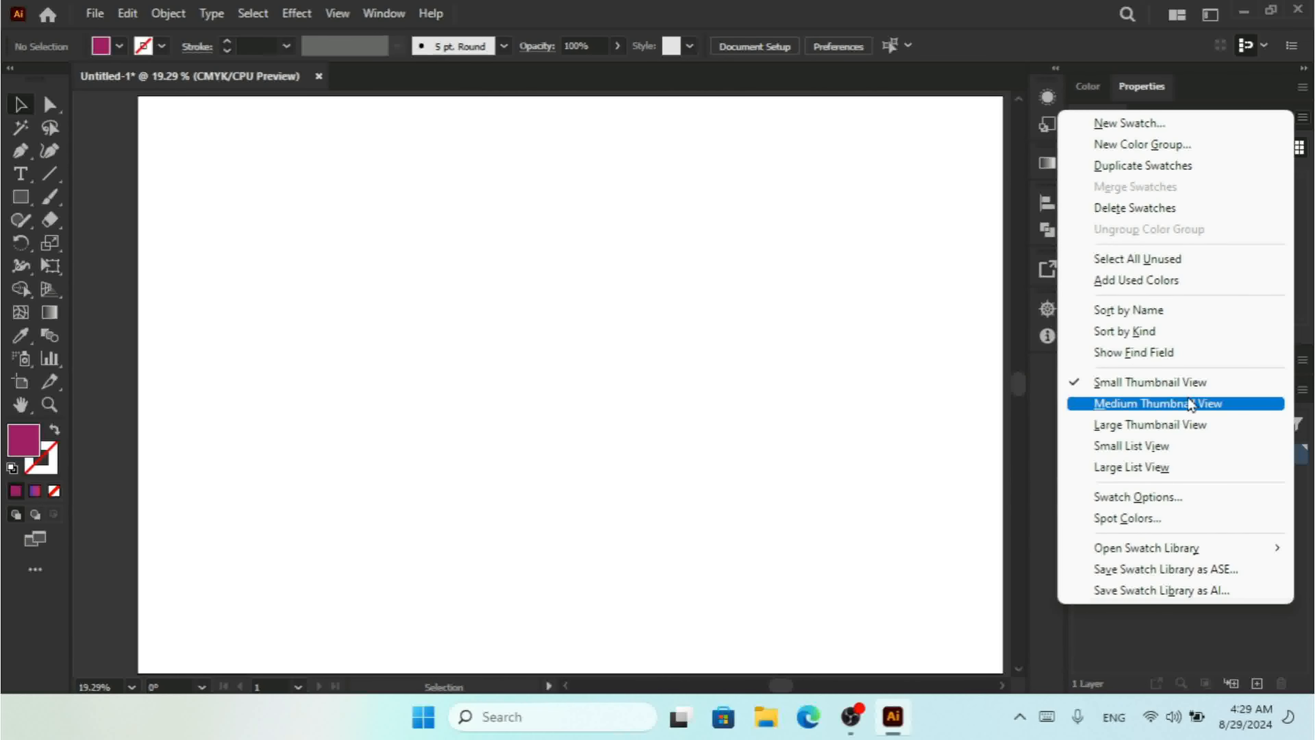
click(1176, 500)
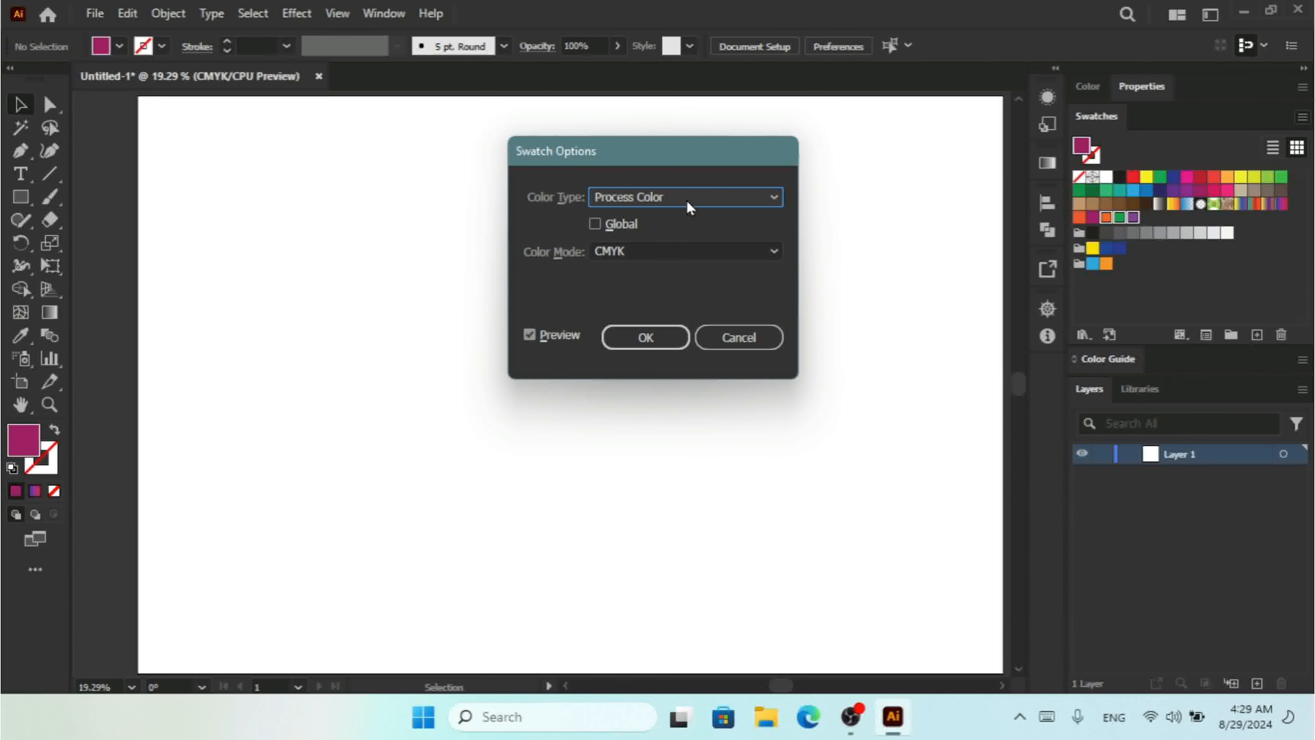
click(663, 196)
click(534, 214)
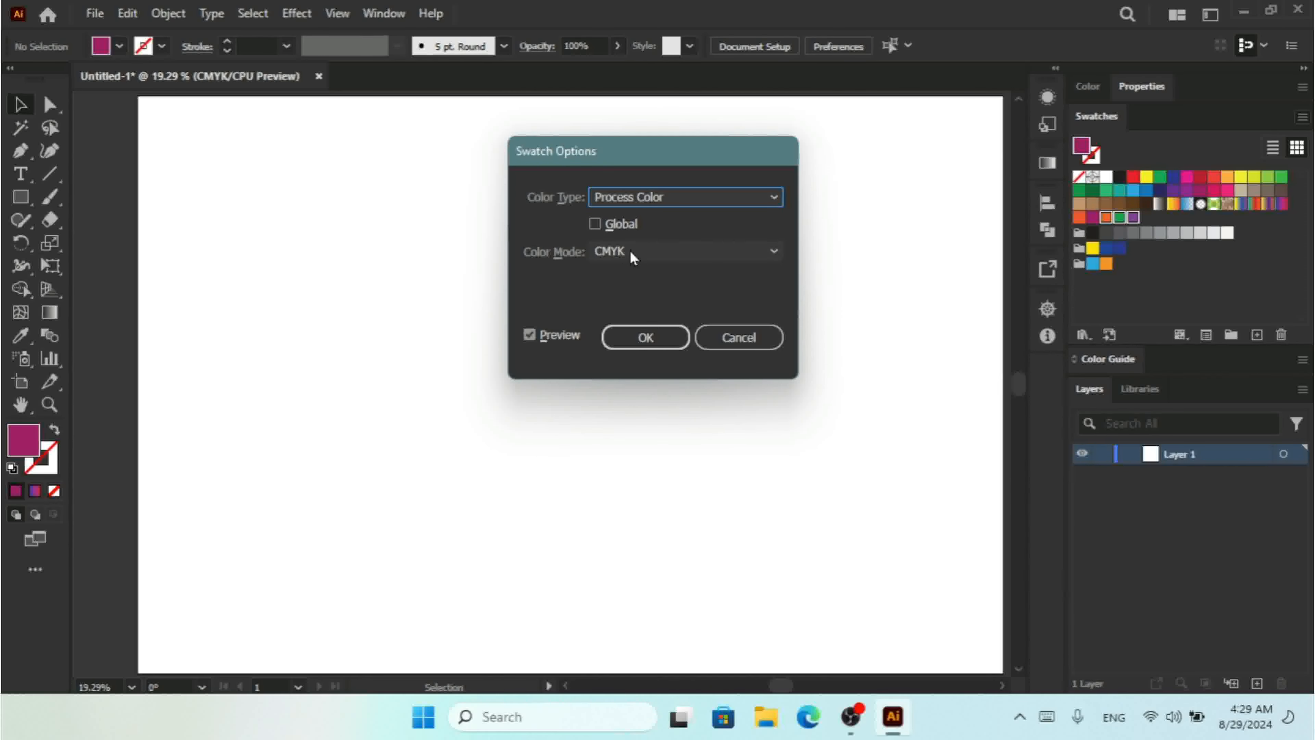
click(735, 337)
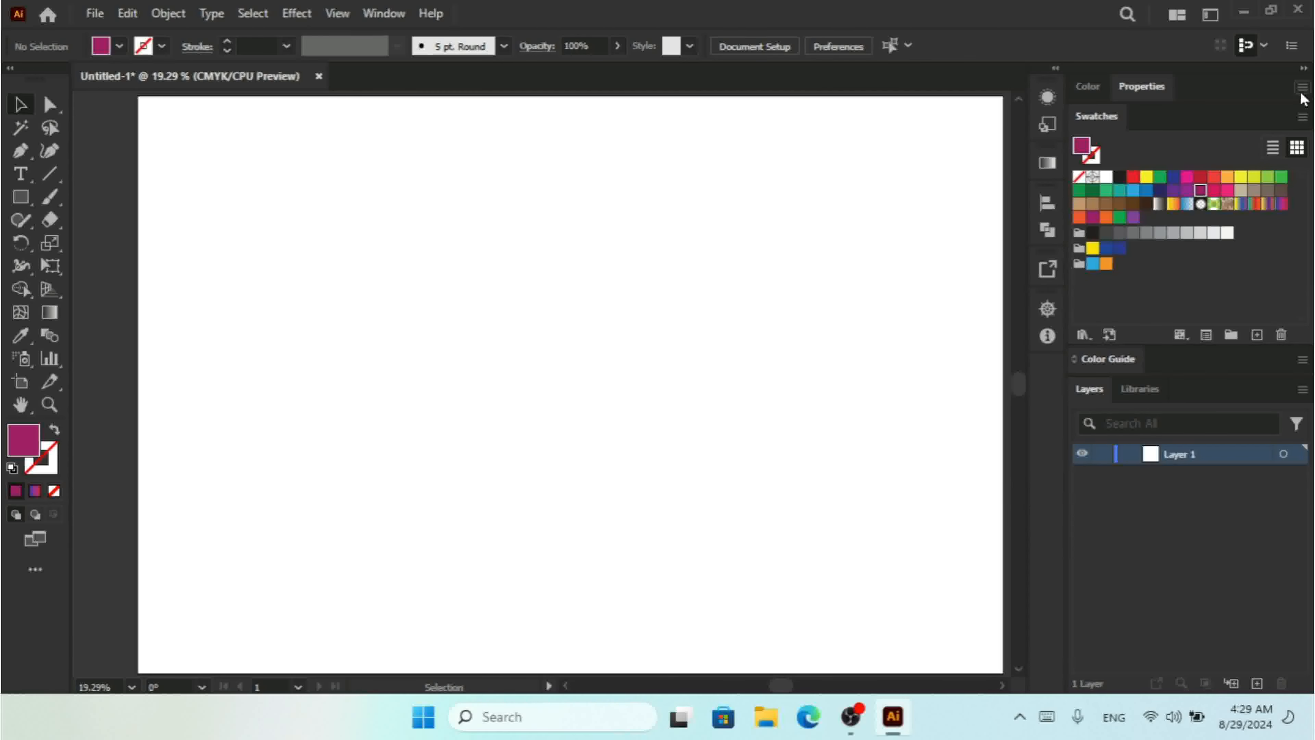
View the Lab and CMYK definition choices in Spot Color Options and dismiss the dialog
click(1302, 117)
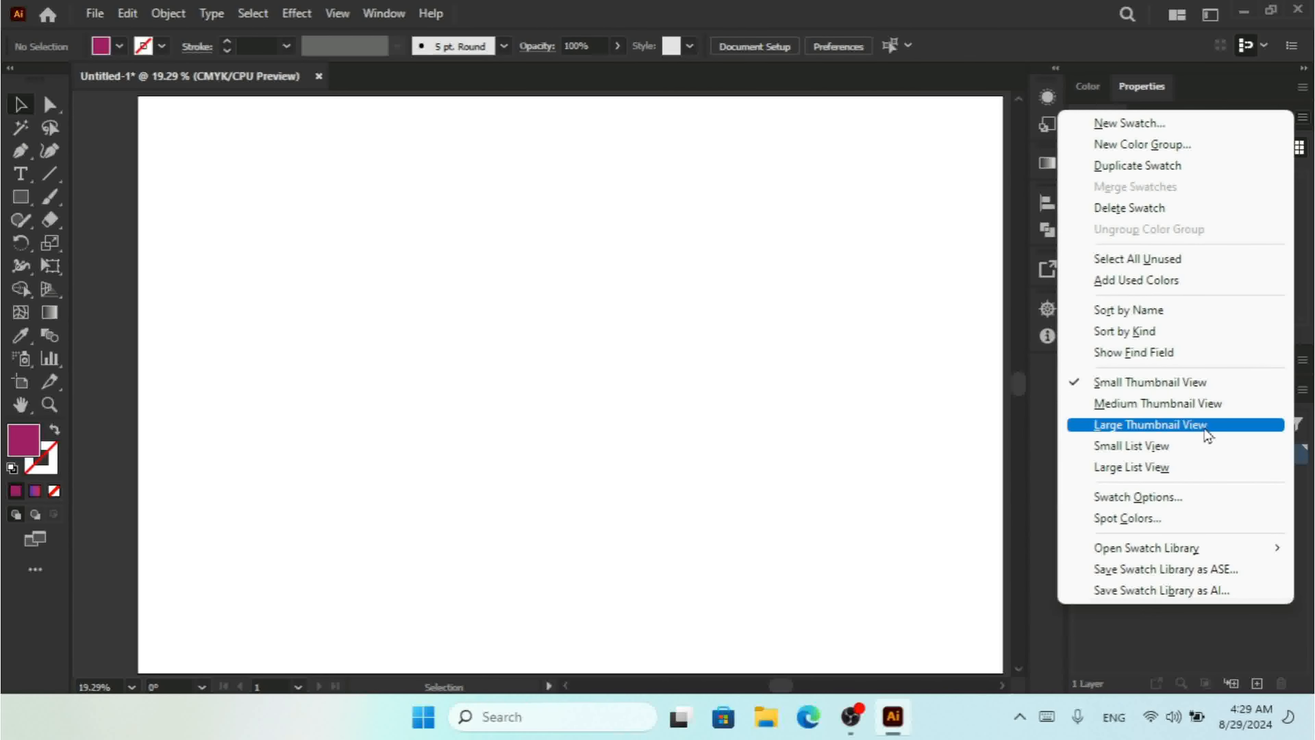
click(1180, 518)
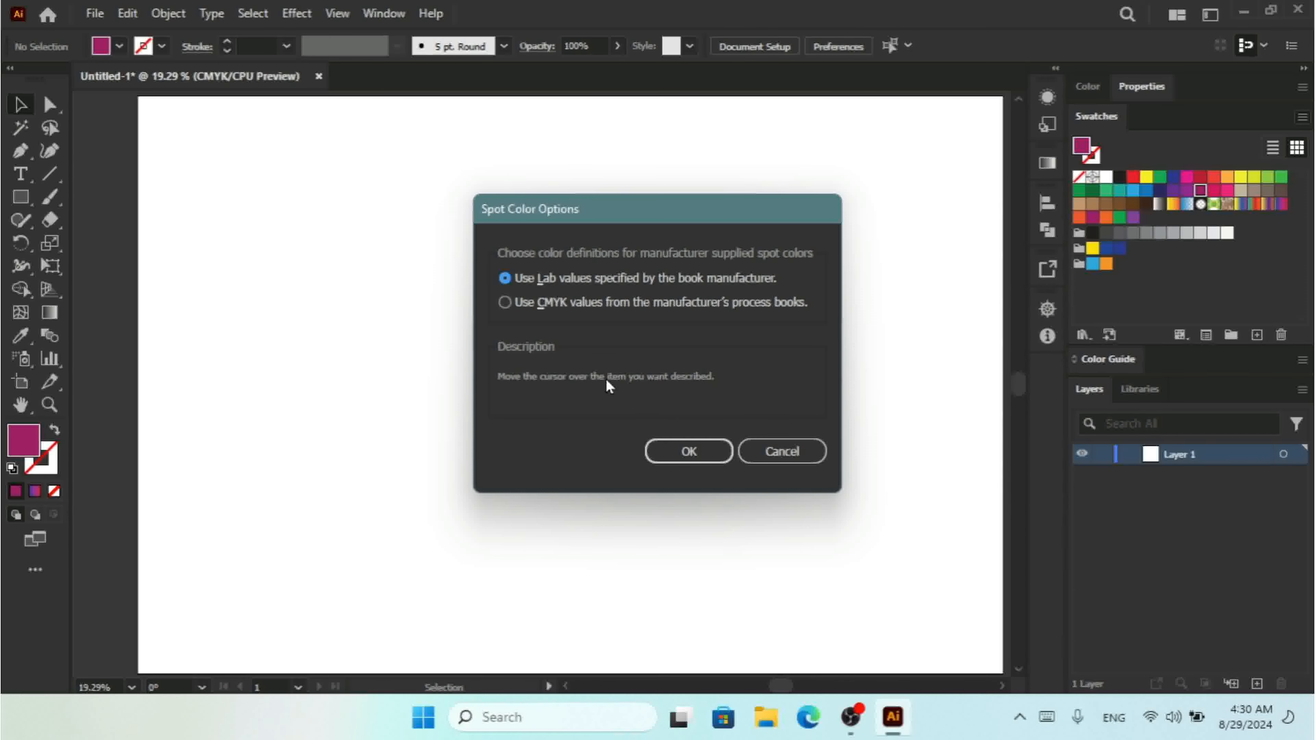
click(771, 450)
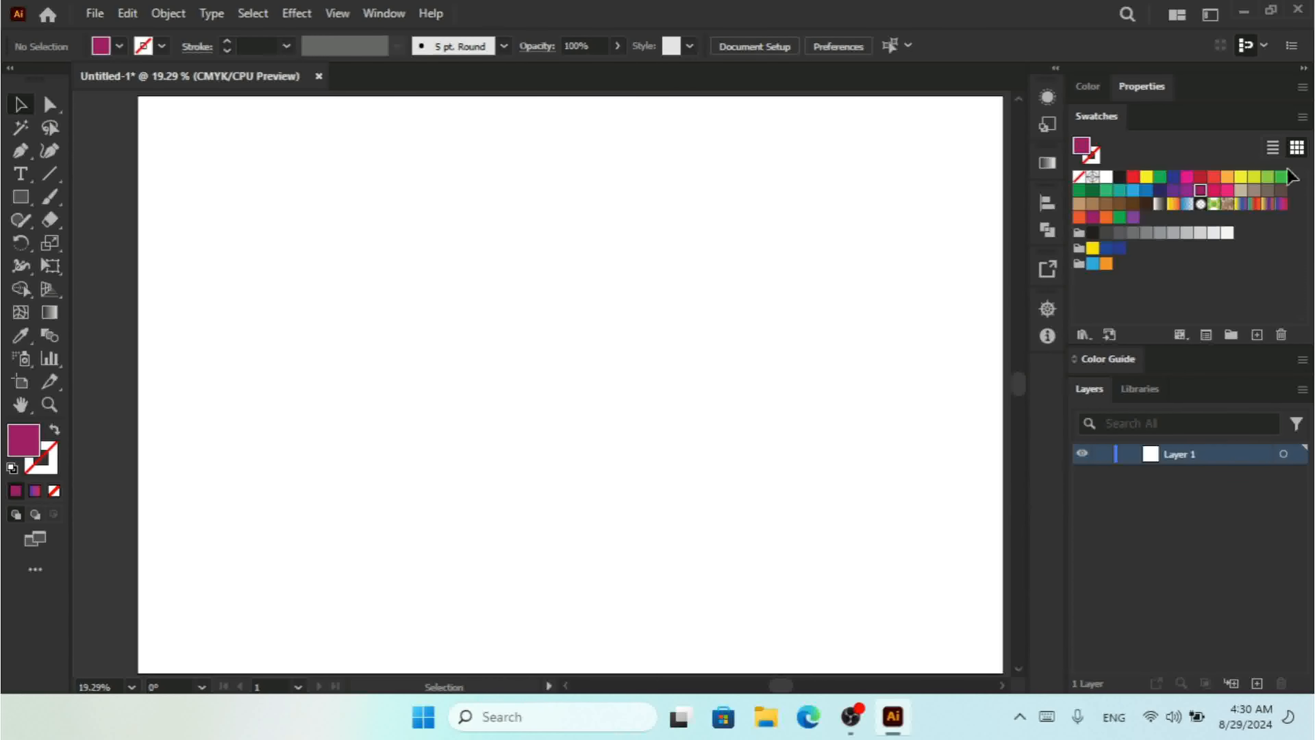
click(1303, 117)
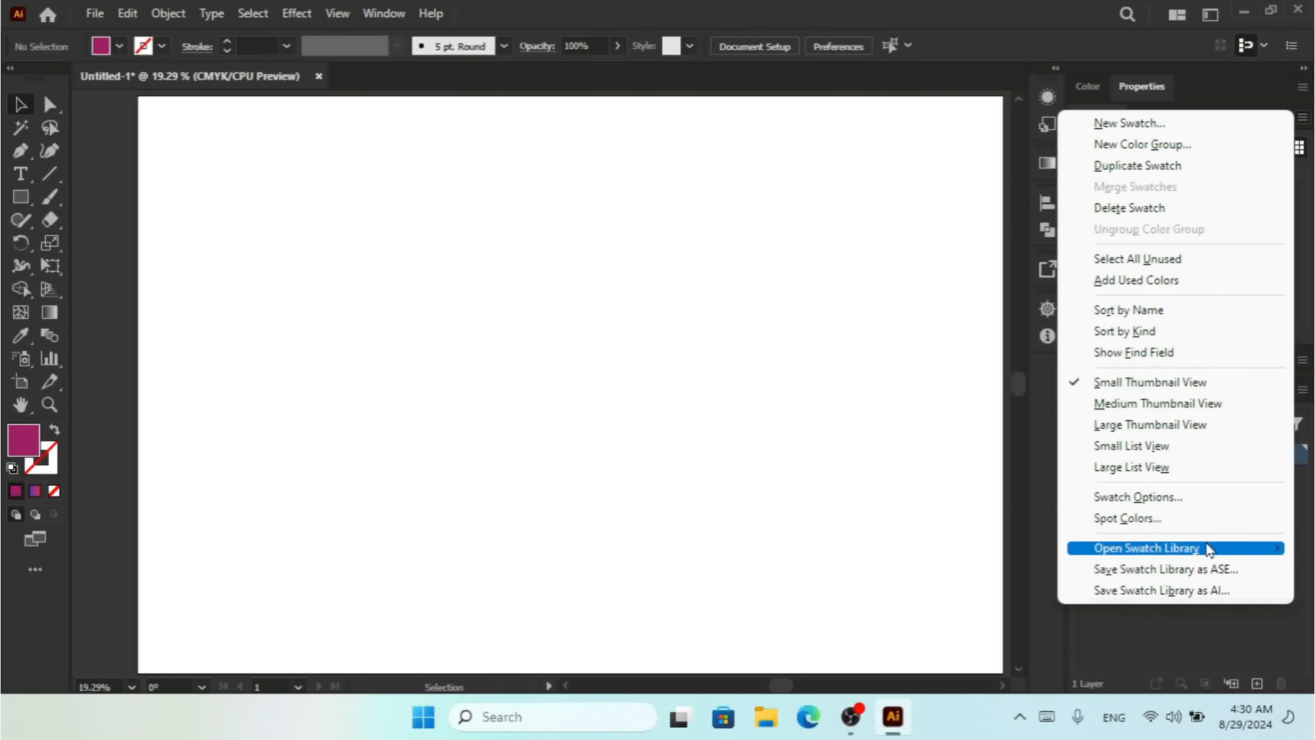
mouse_move(1206, 544)
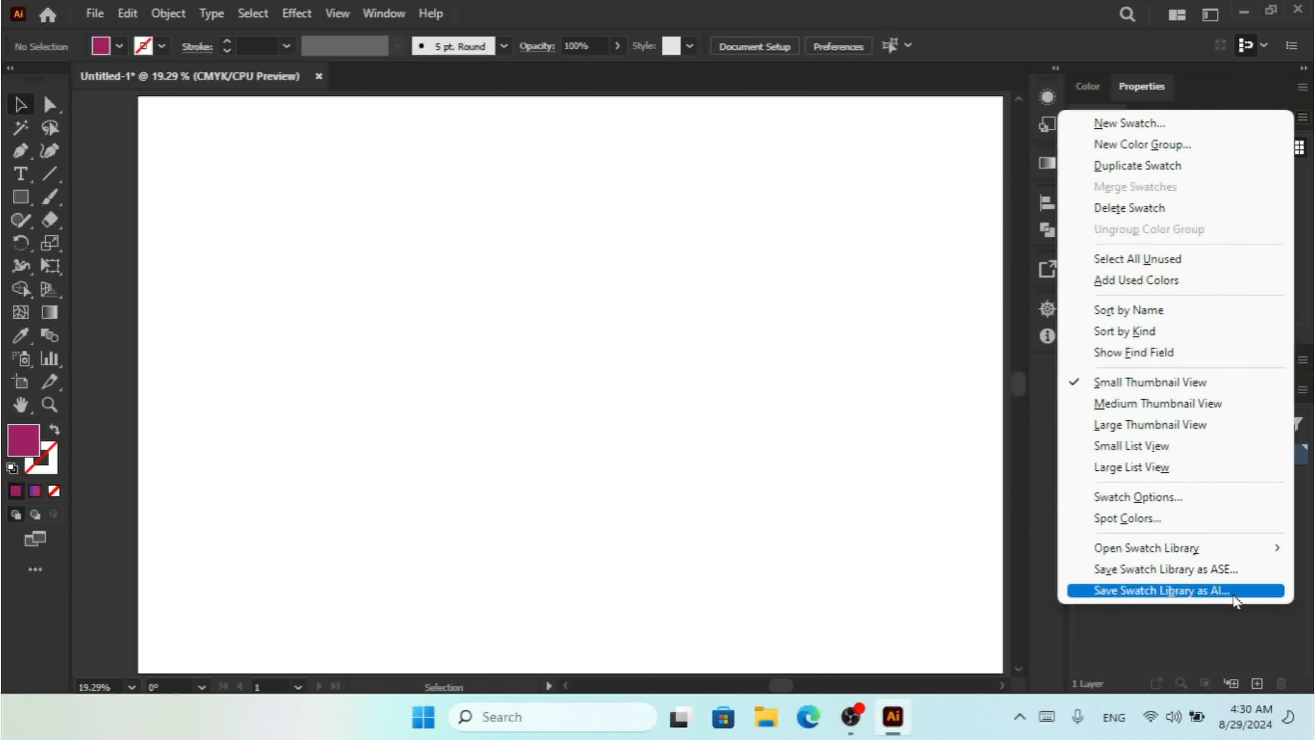
click(1037, 428)
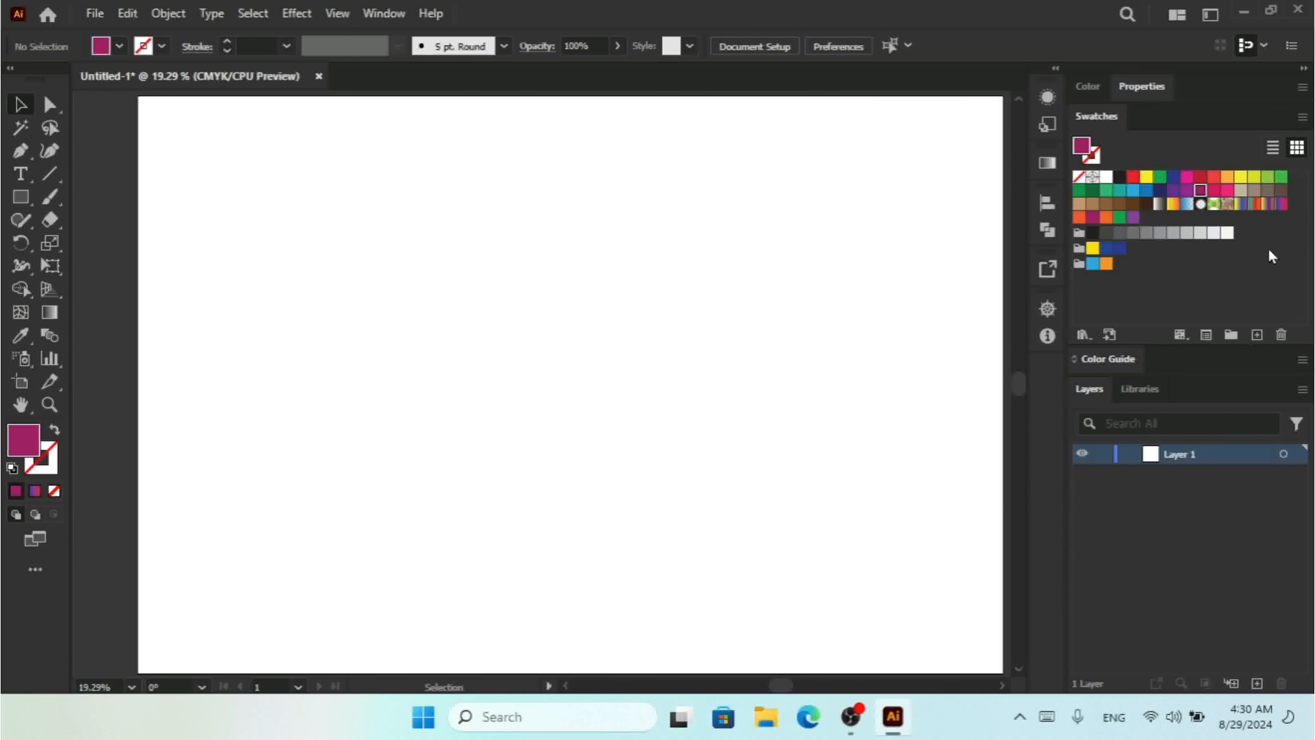
Select the yellow and blue color group, and make the orange swatch in the last color group the active fill
click(1079, 249)
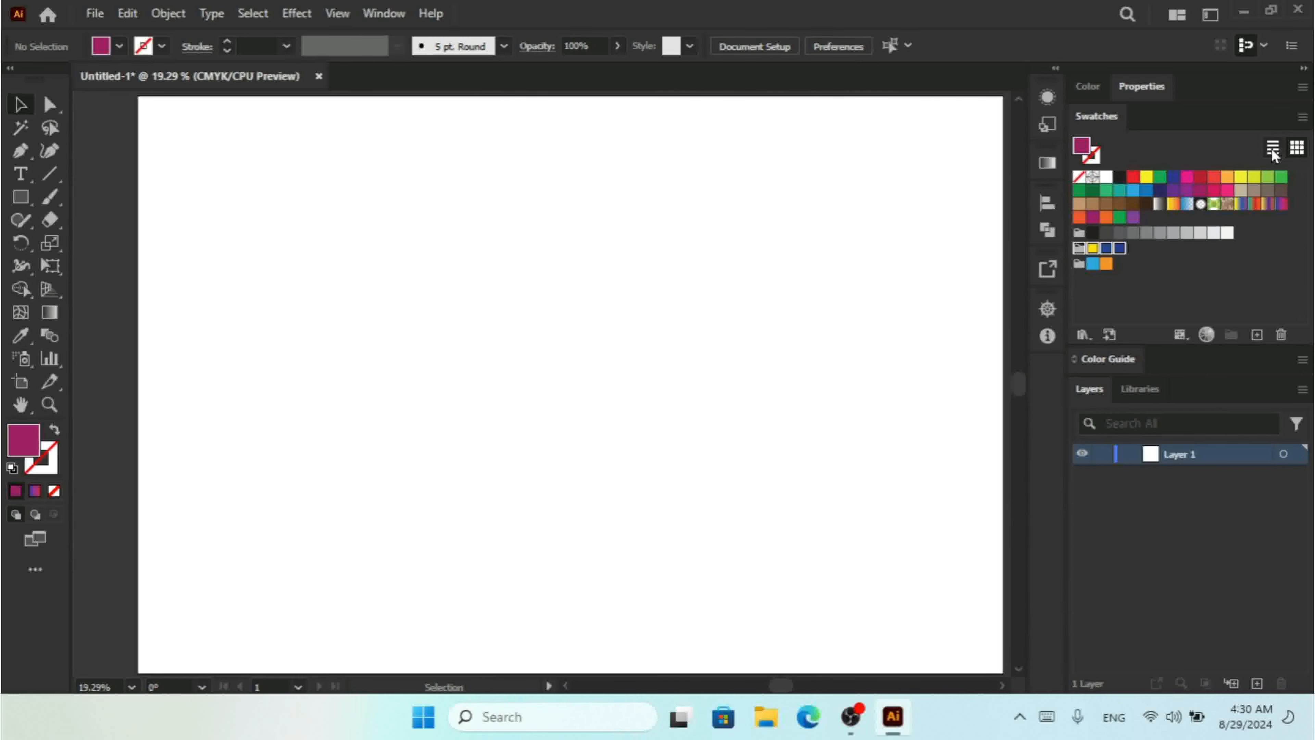
click(1105, 263)
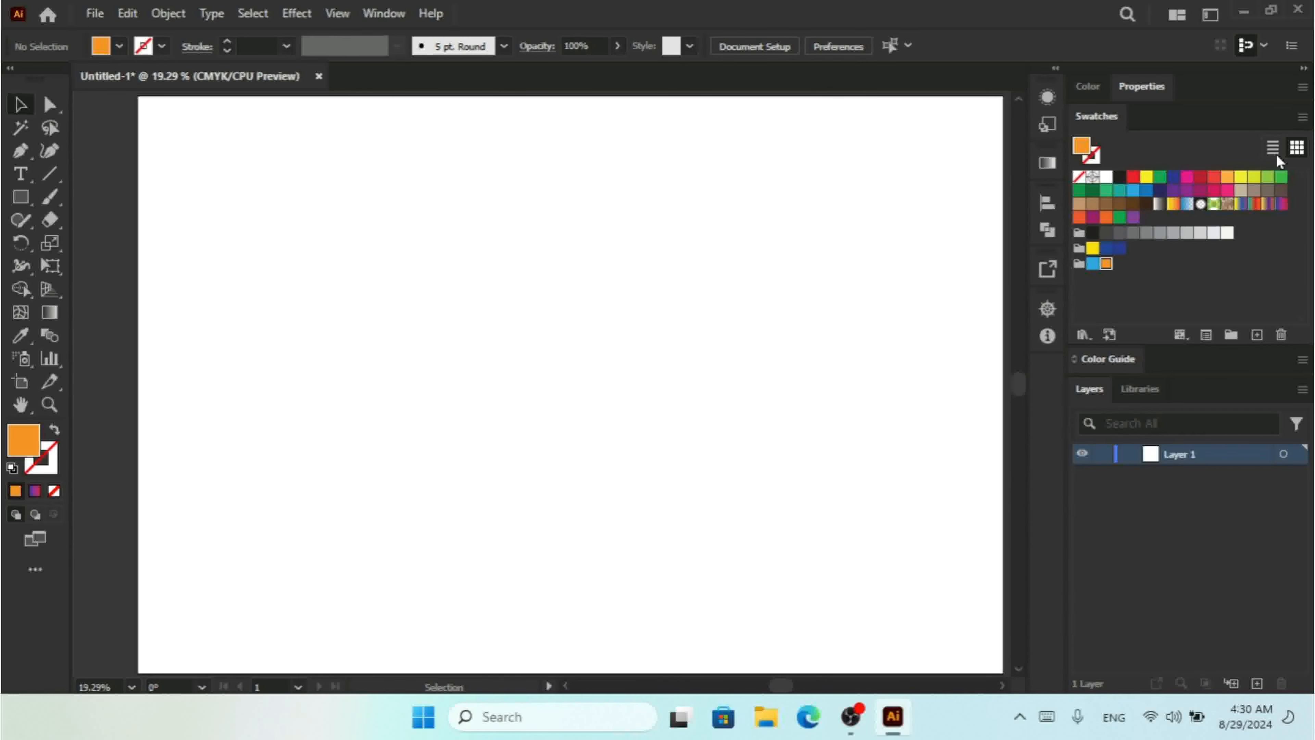
Examine the color mode choices for the orange swatch in Swatch Options, try Web Safe RGB, and cancel the dialog
click(1302, 117)
click(1165, 496)
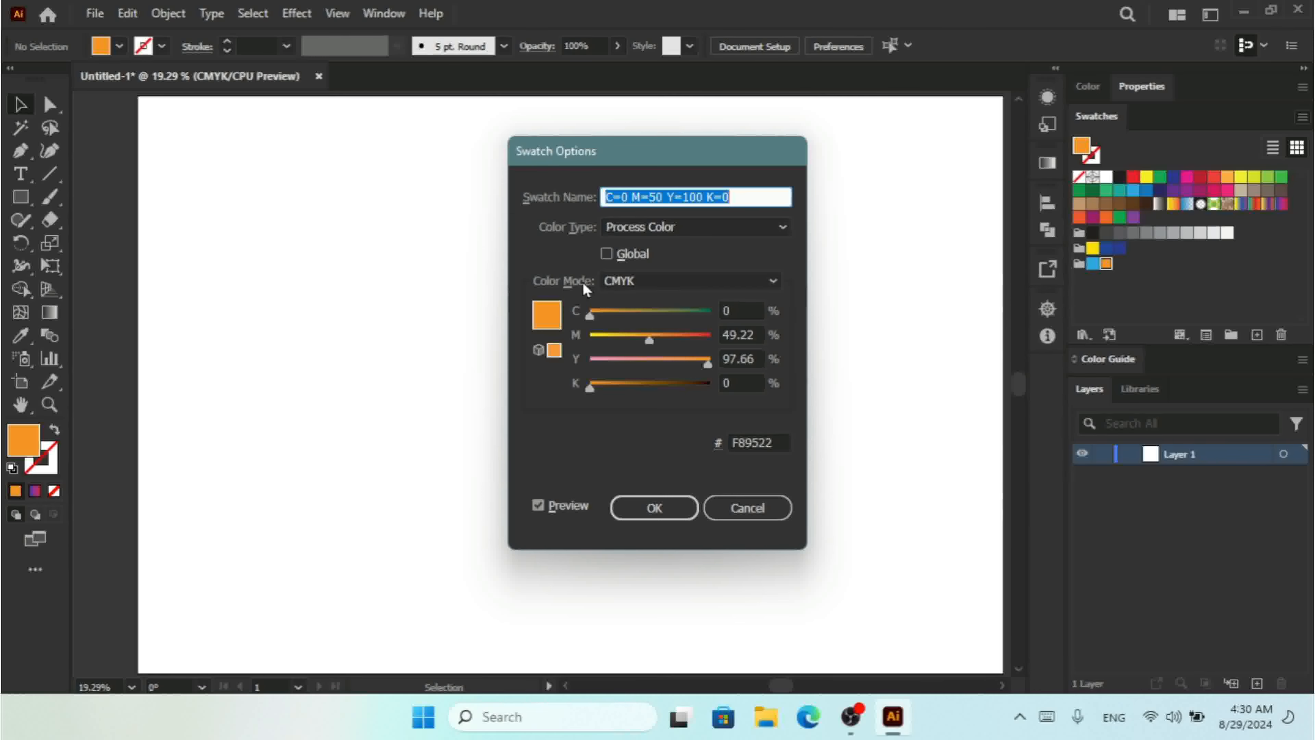
click(649, 288)
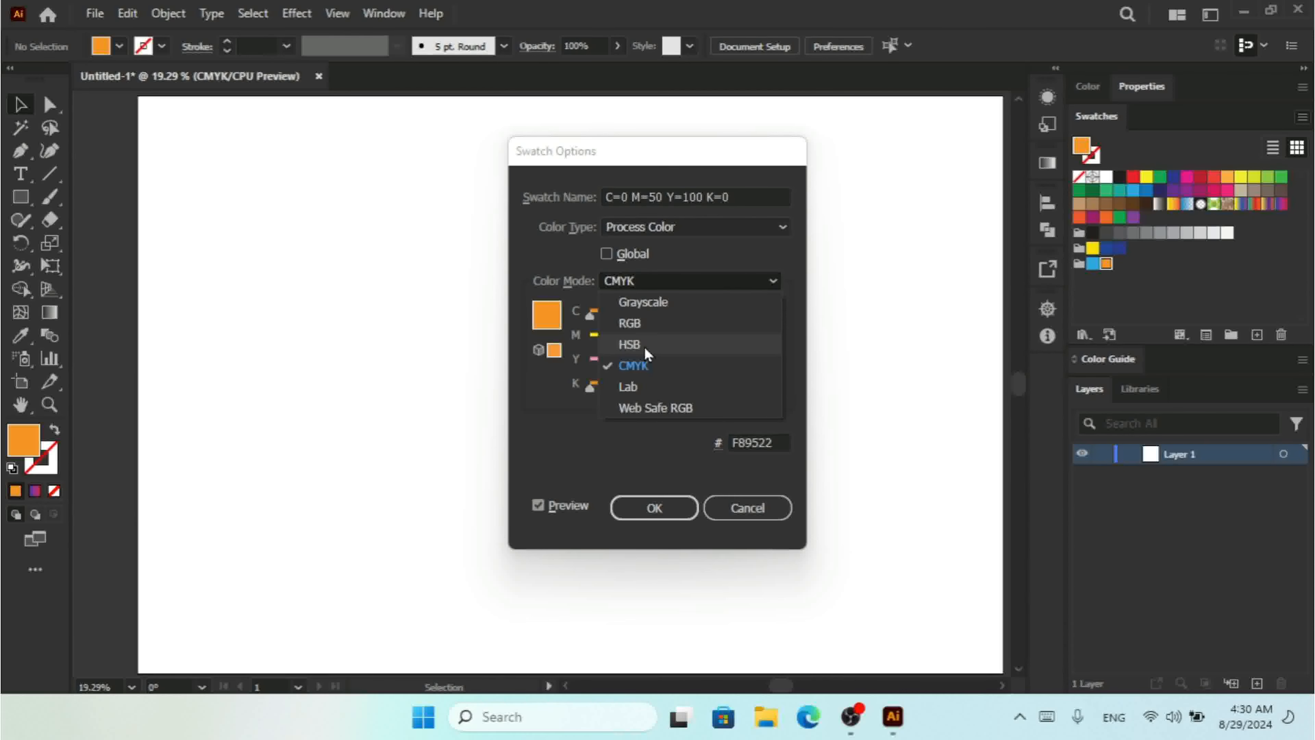
click(690, 410)
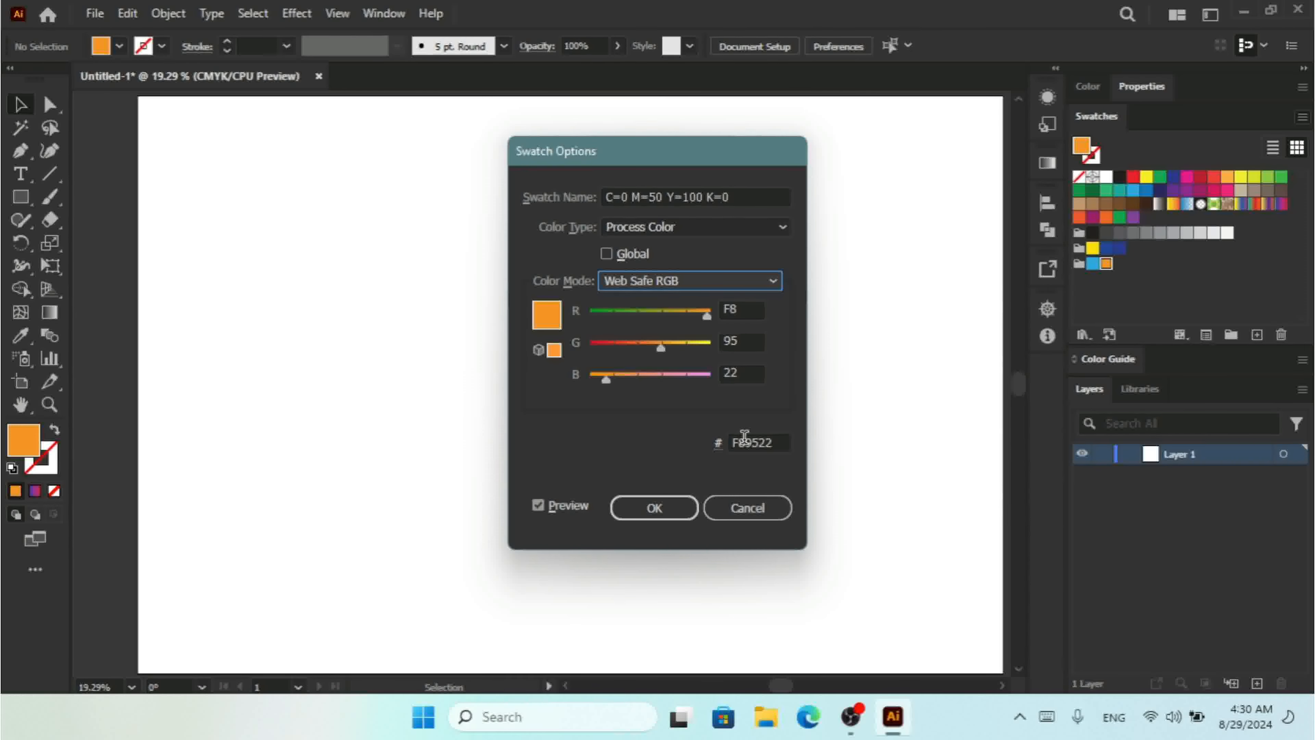
click(746, 506)
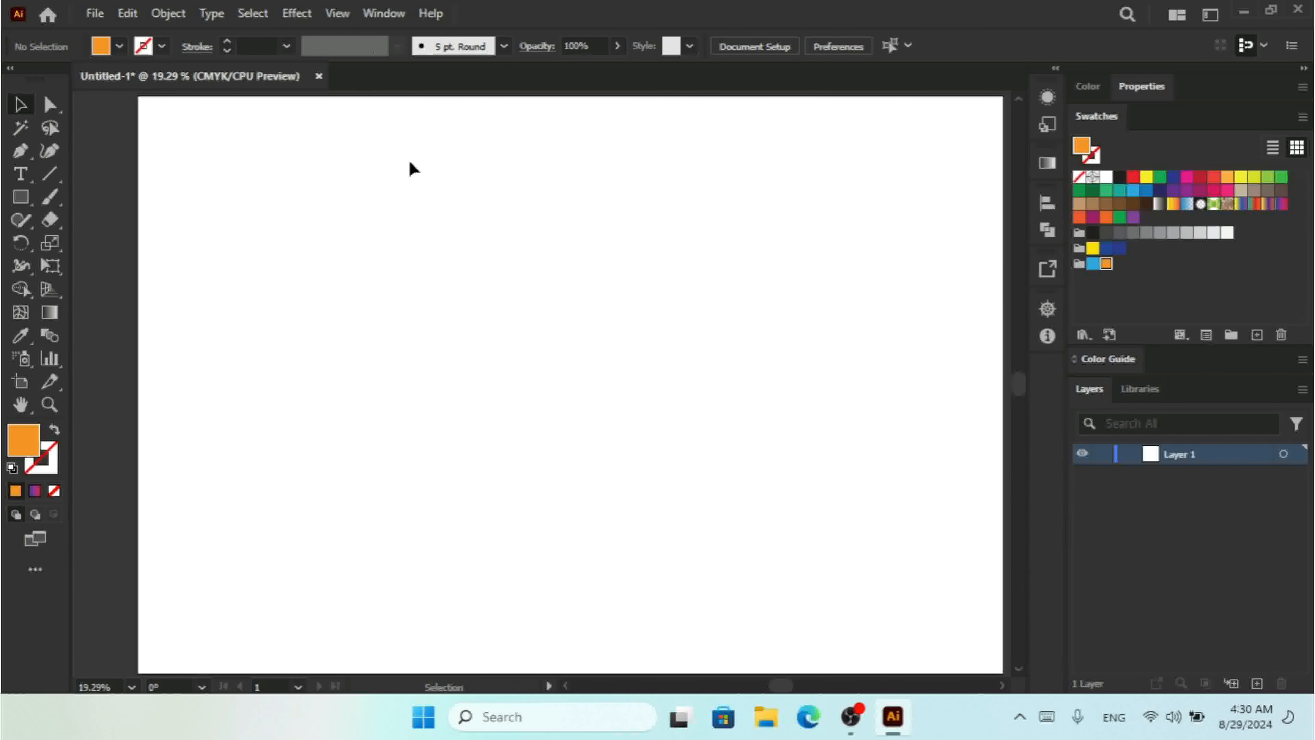
Show the Symbols panel, place an instance of the blue Process Rectangle symbol on the artboard, and move it toward the upper left
click(381, 11)
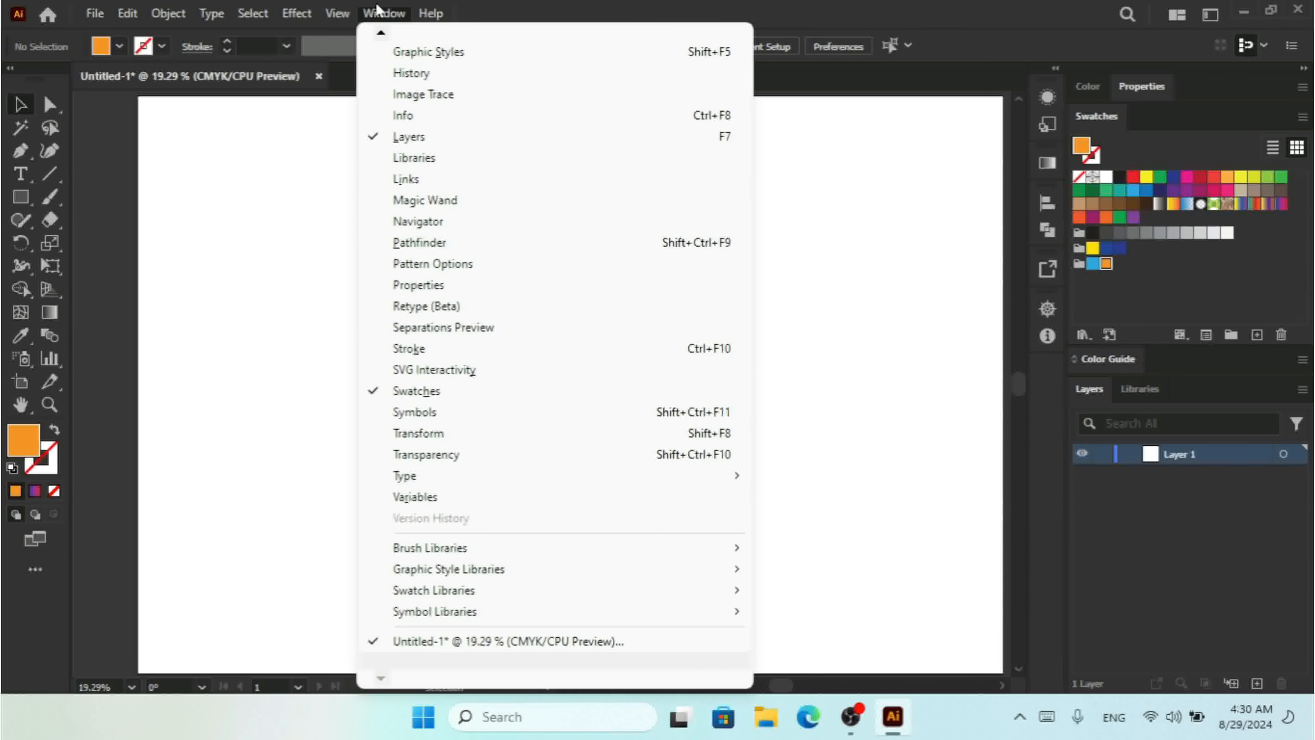
click(460, 420)
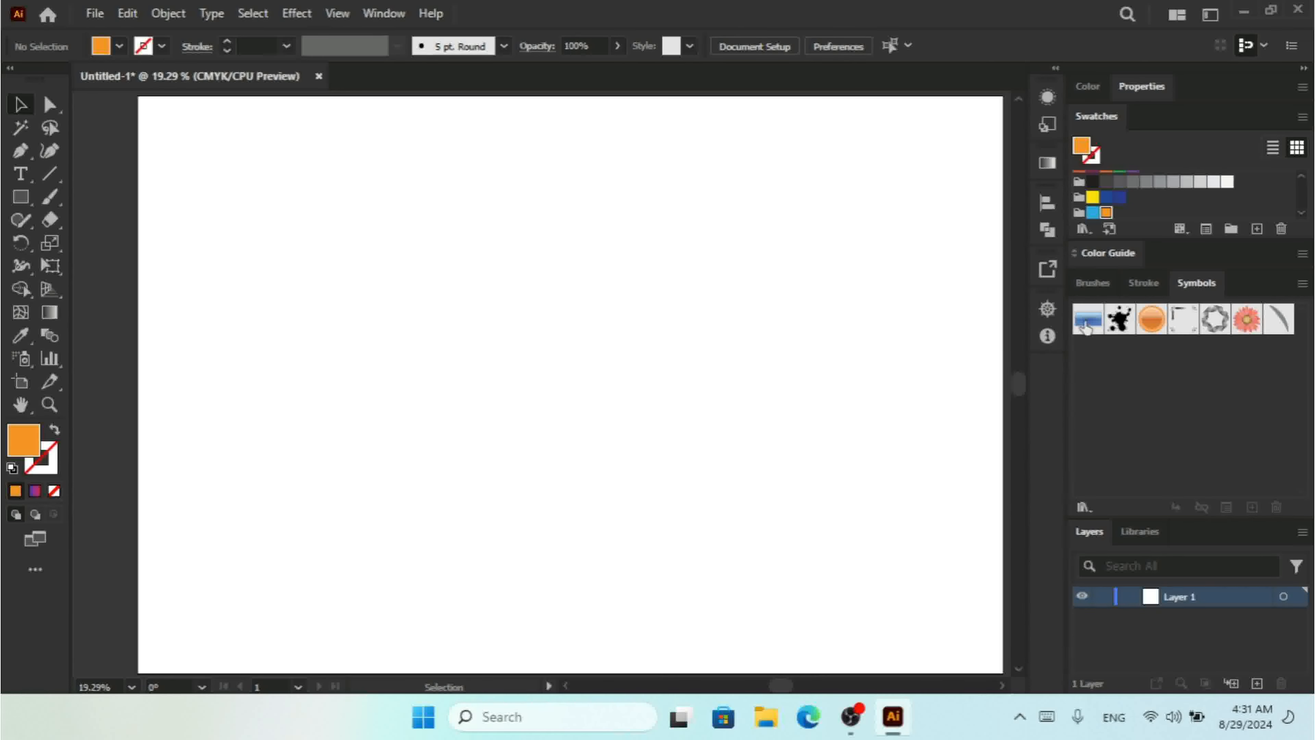
drag(1086, 327, 925, 548)
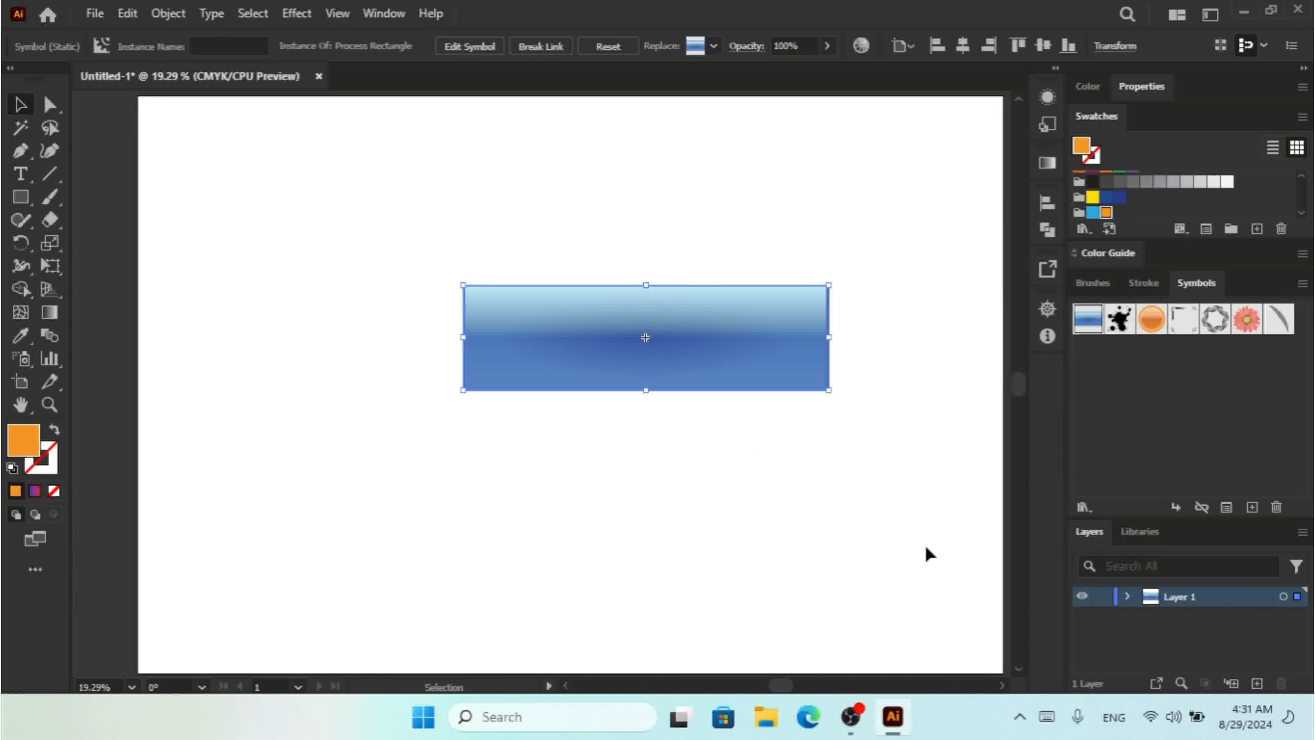
drag(590, 333, 455, 295)
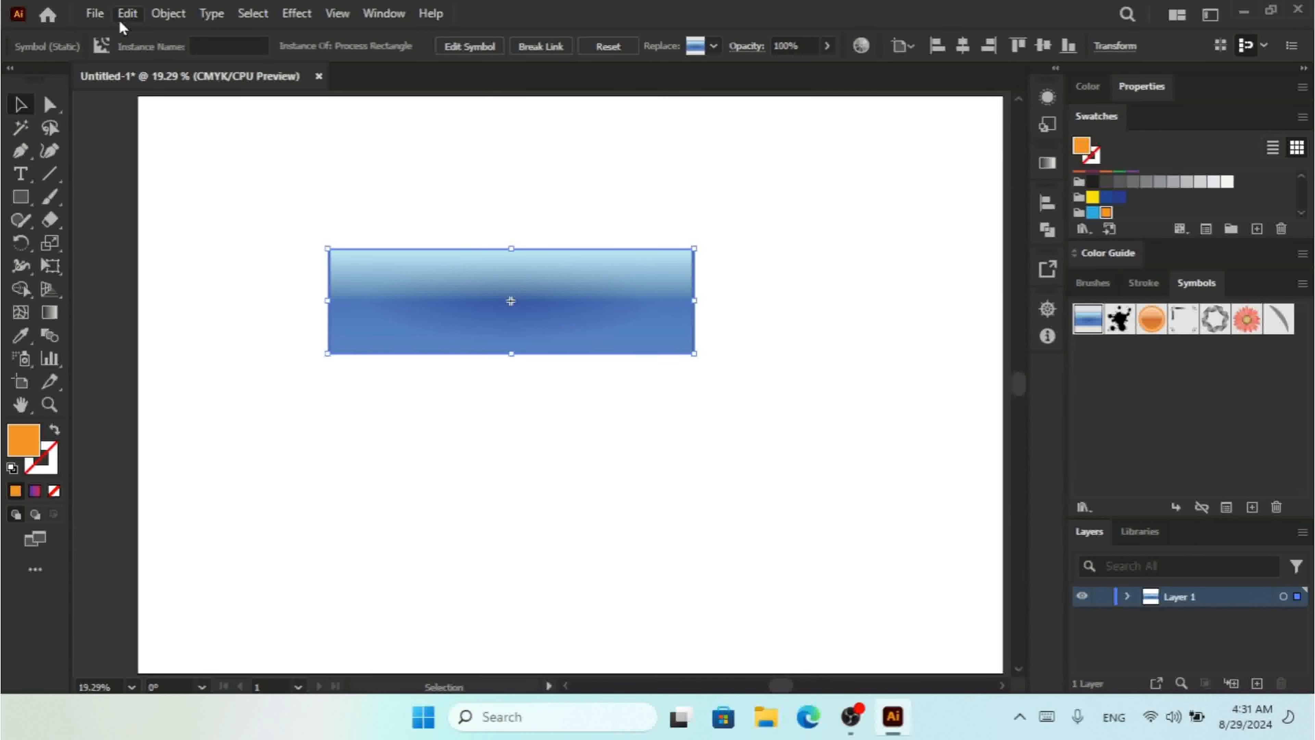
Expand the blue rectangle symbol instance with both Object and Fill enabled
click(168, 15)
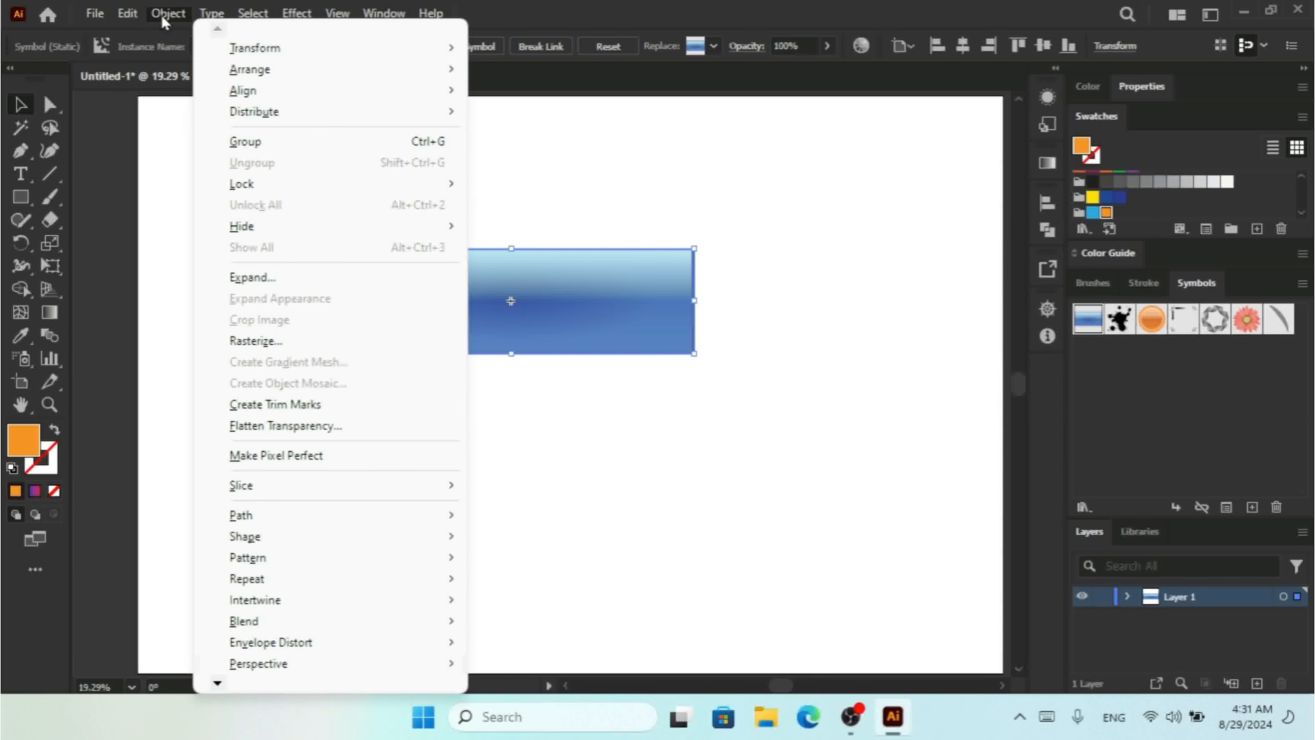
click(253, 277)
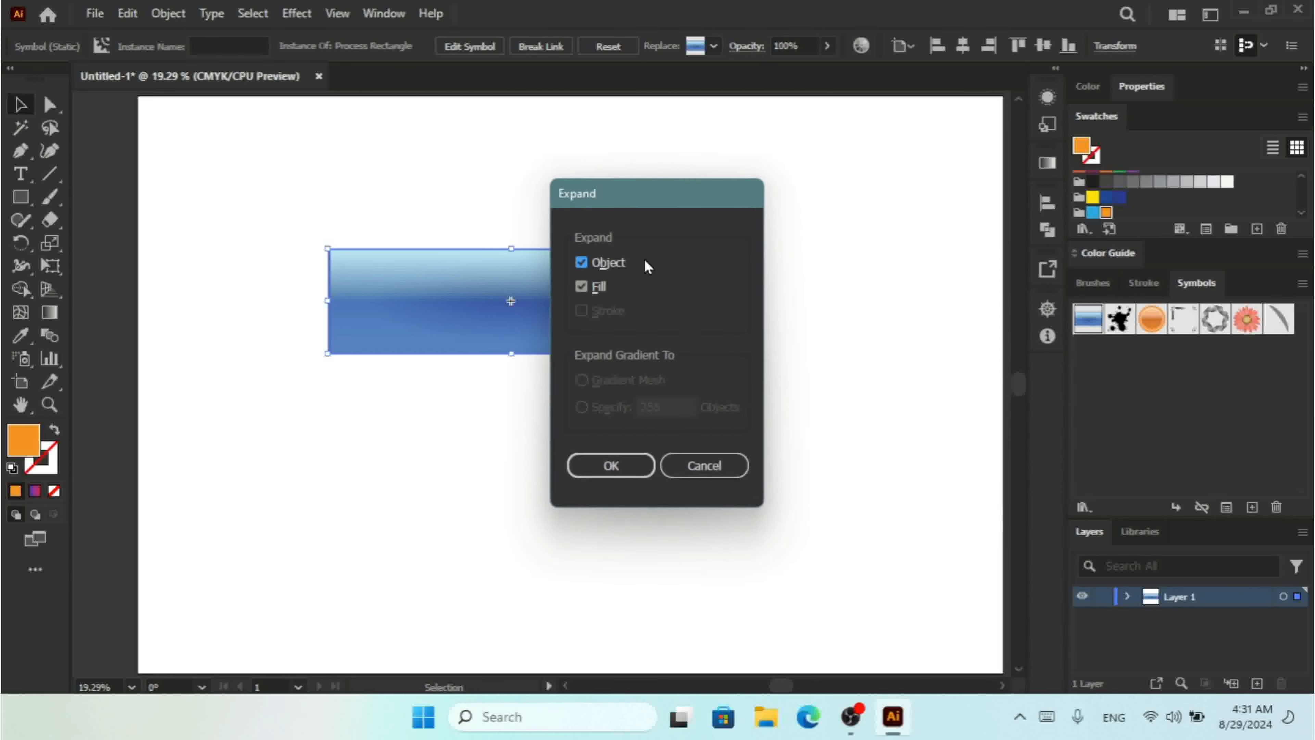
click(612, 462)
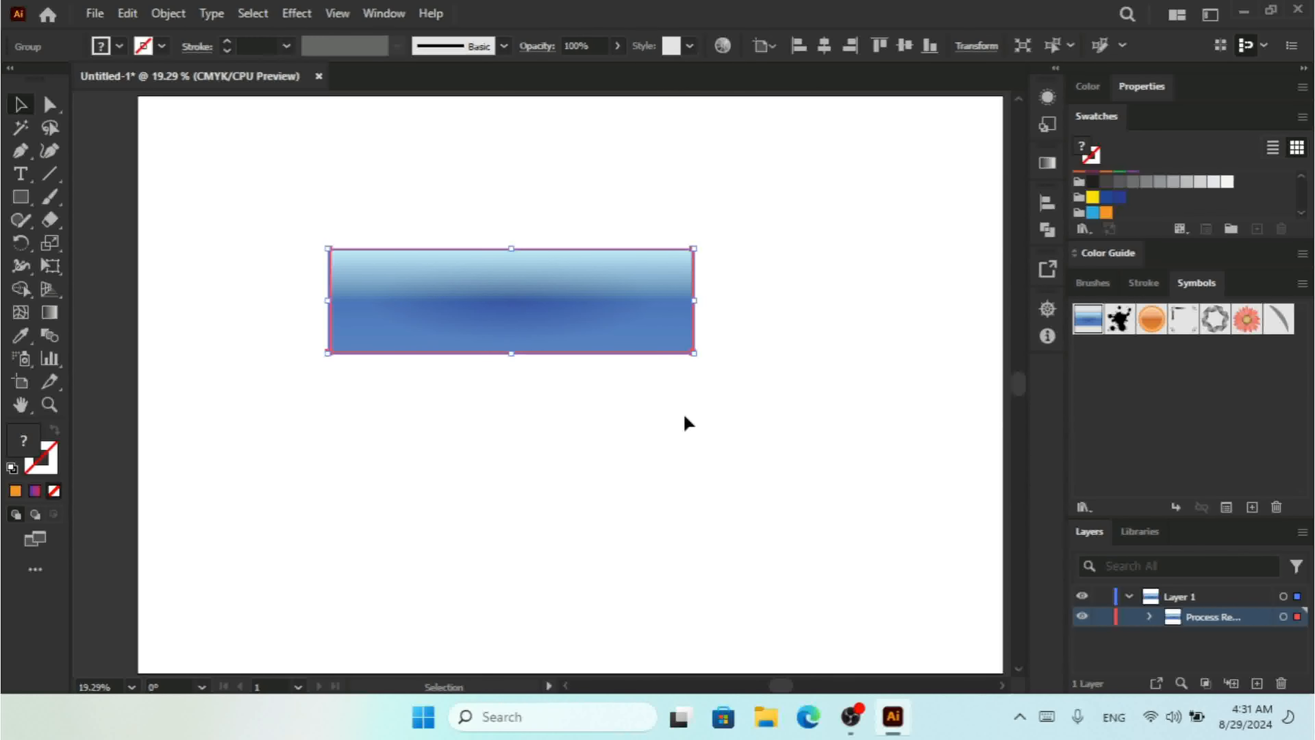
Try a light blue swatch fill on the expanded rectangle, and undo both the fill and the expansion
click(527, 302)
click(120, 47)
click(98, 84)
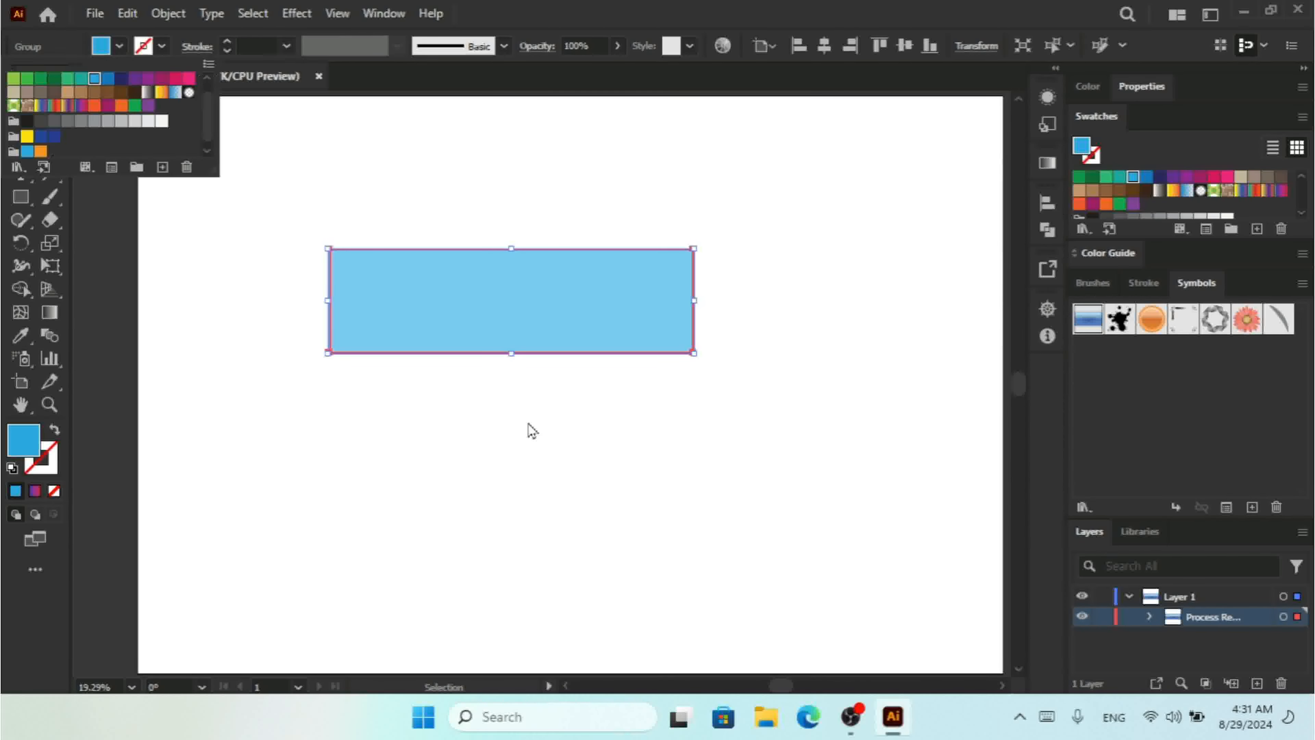
key(ctrl+z)
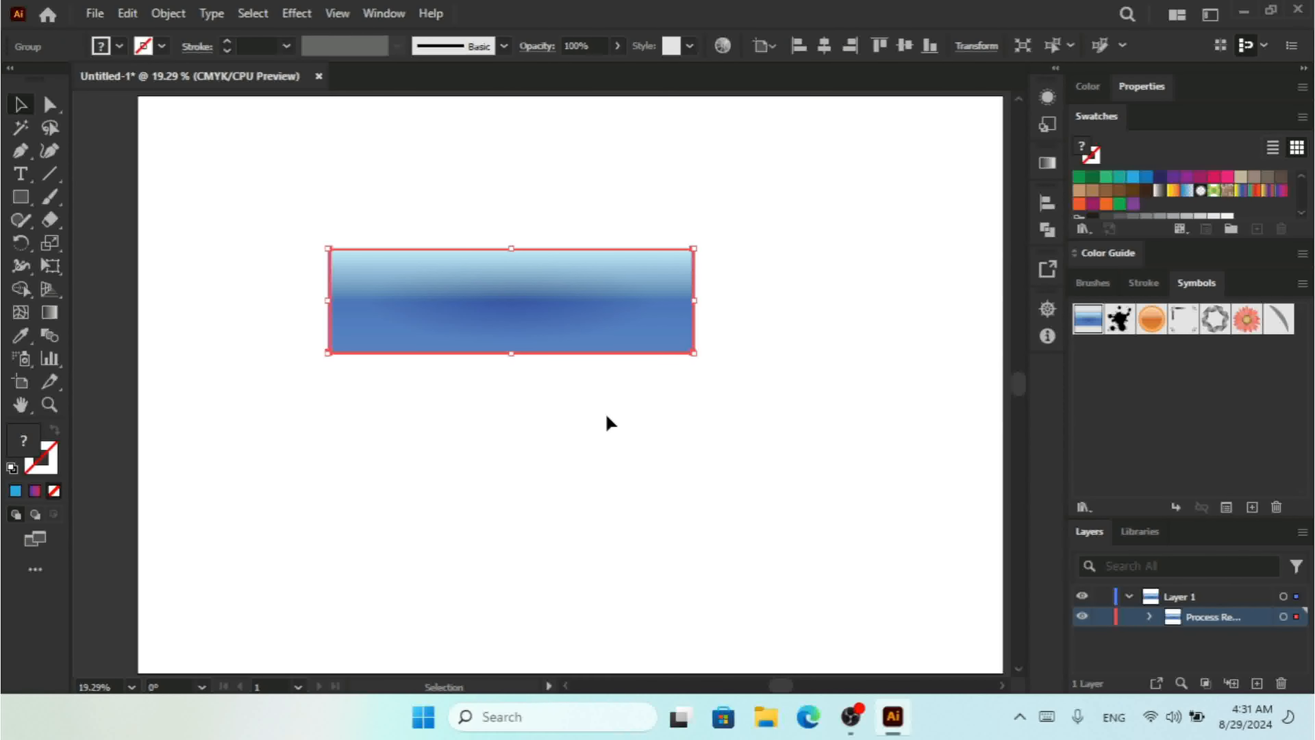
key(ctrl+z)
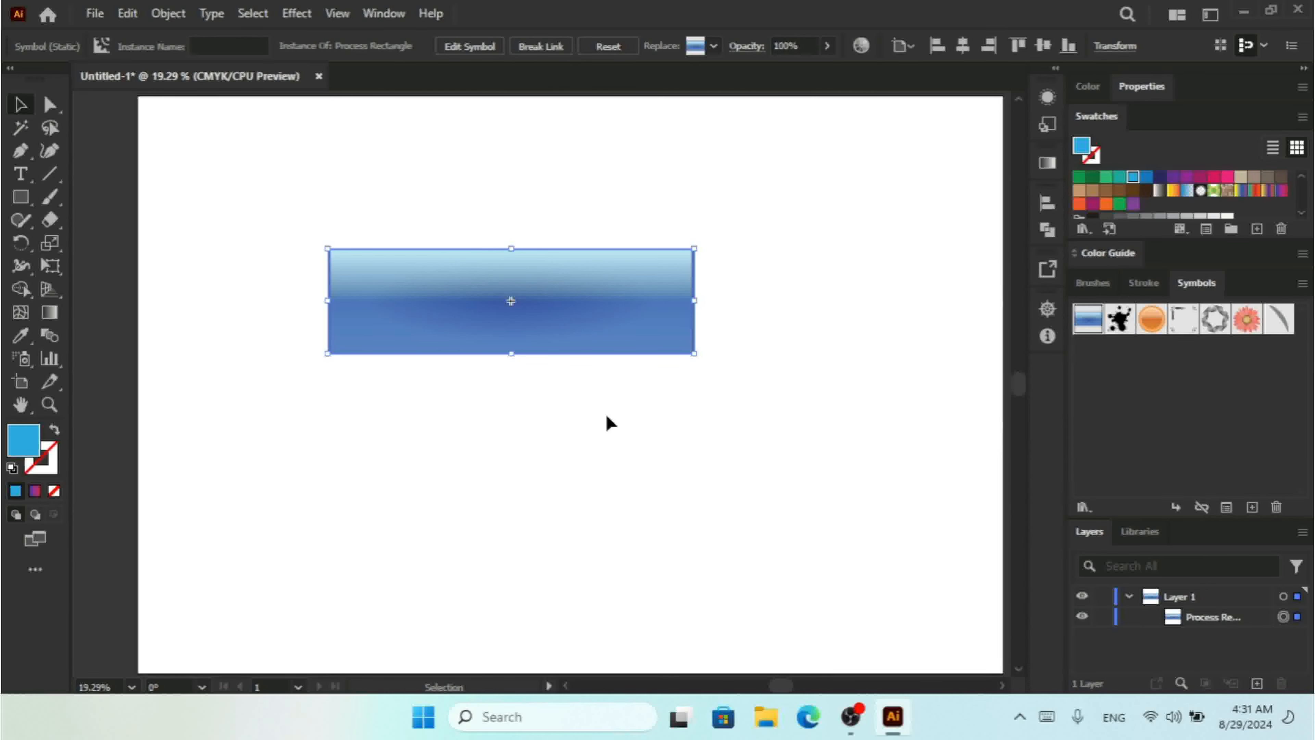
View the edit mode for the Process Rectangle symbol definition, and leave the symbol instance selected on the artboard
click(481, 48)
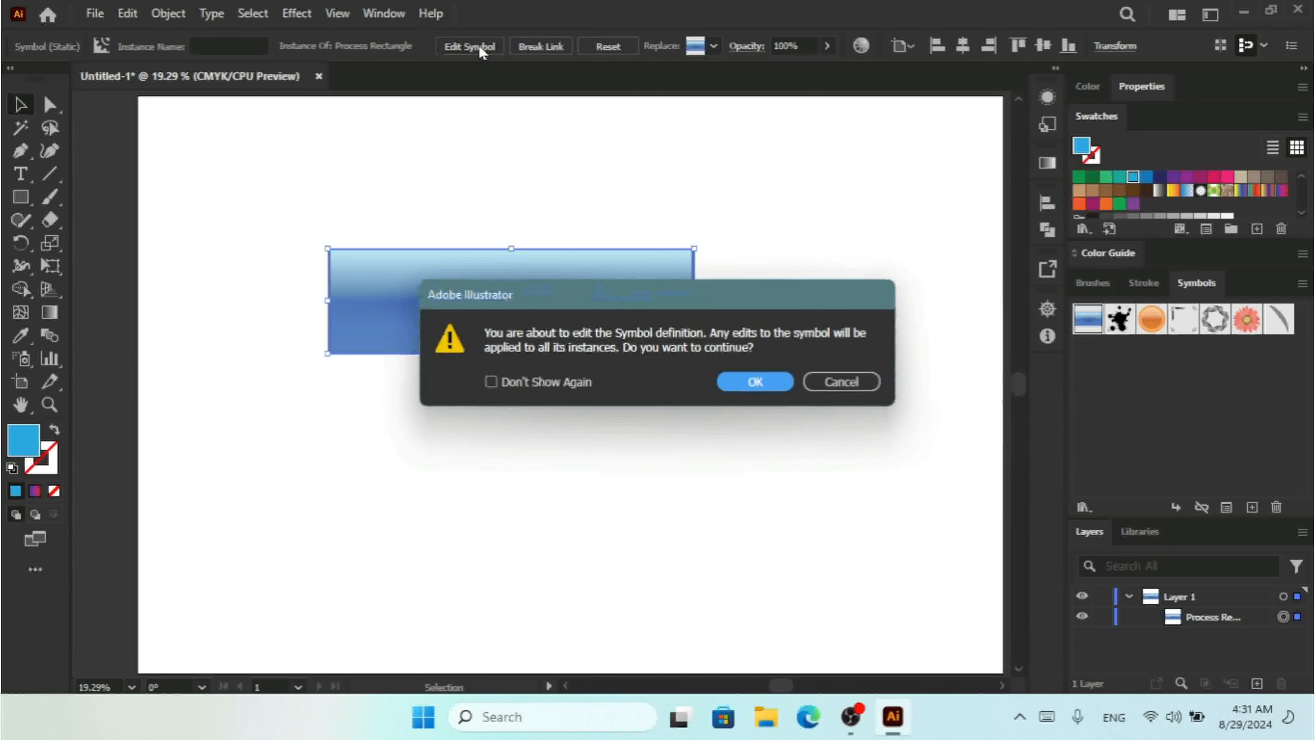
click(758, 380)
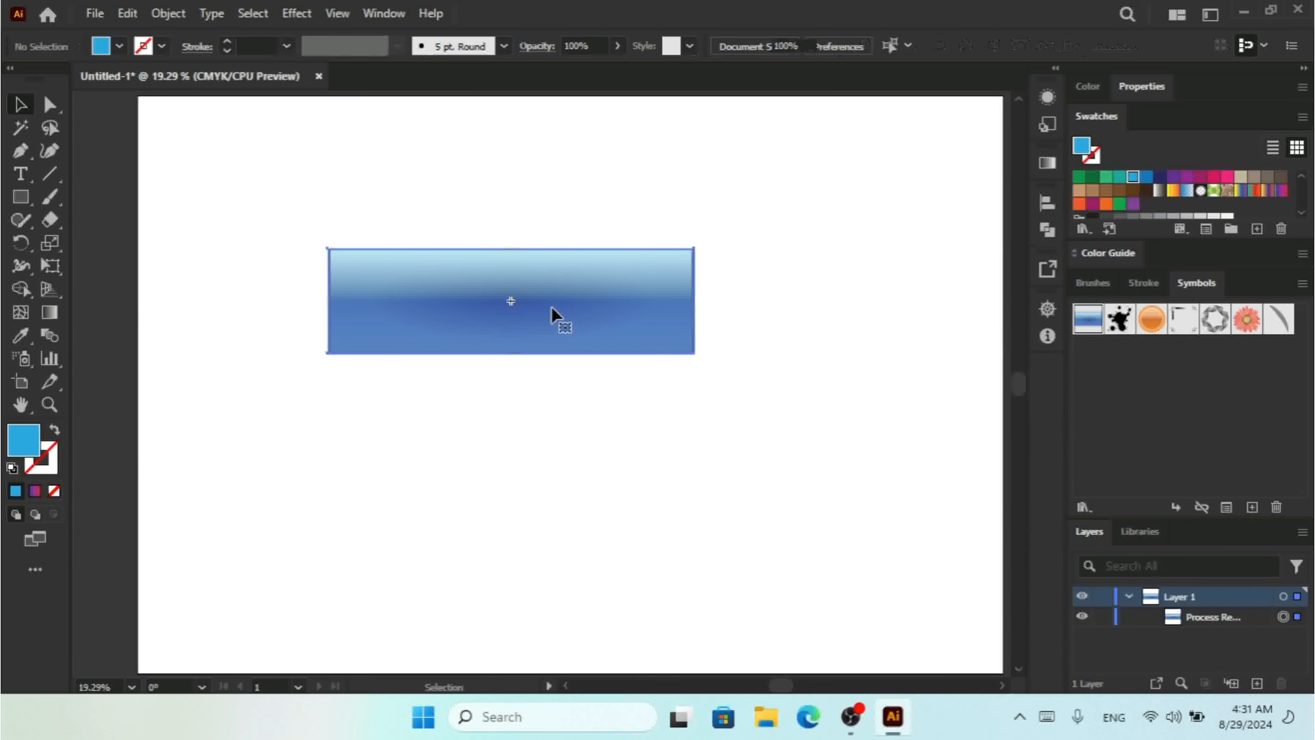
click(552, 312)
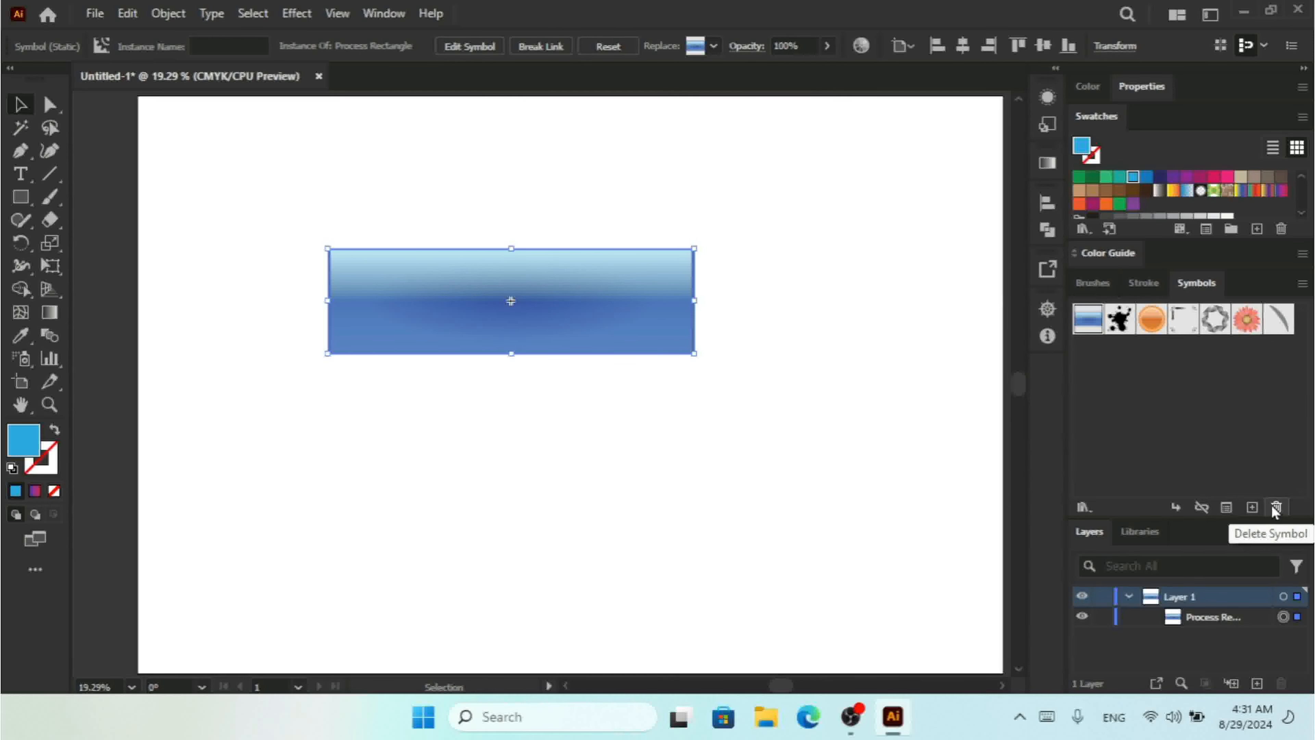
Examine the export type choices and symbol type settings in Symbol Options for Process Rectangle, and cancel without changes
click(1226, 508)
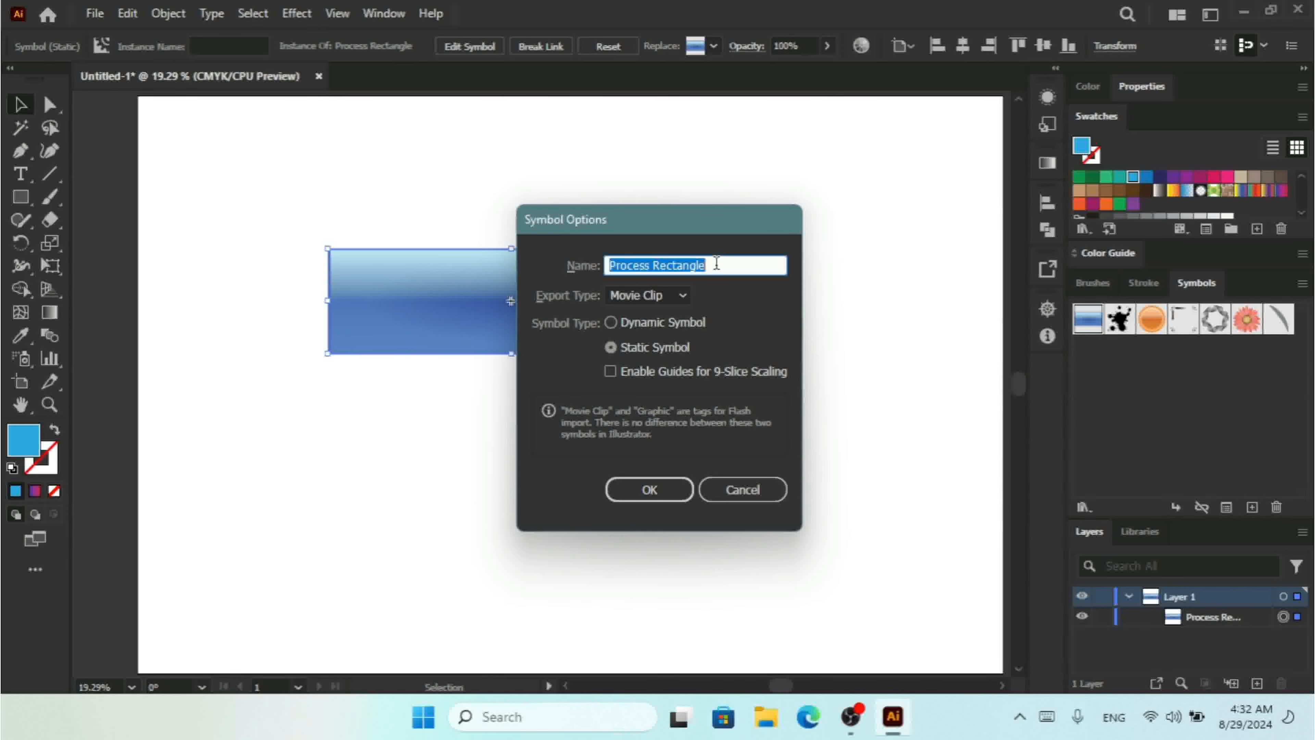
click(655, 297)
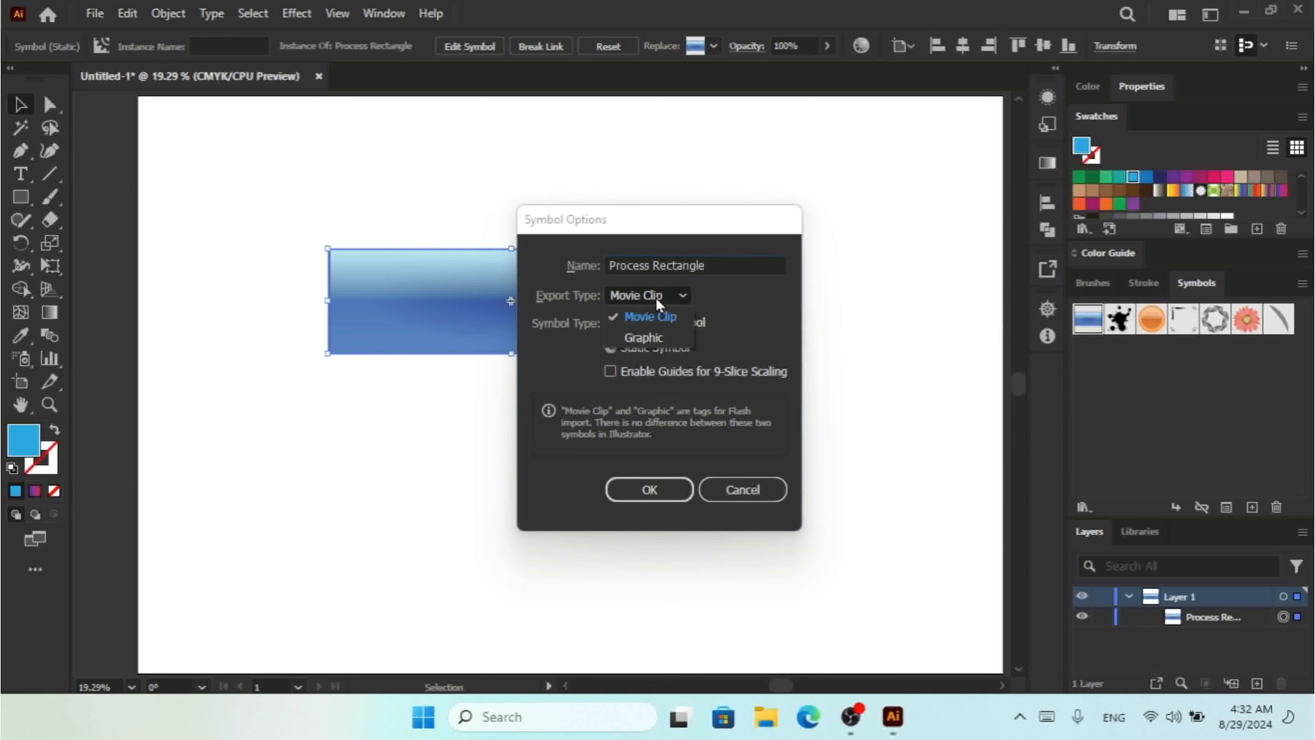
click(723, 300)
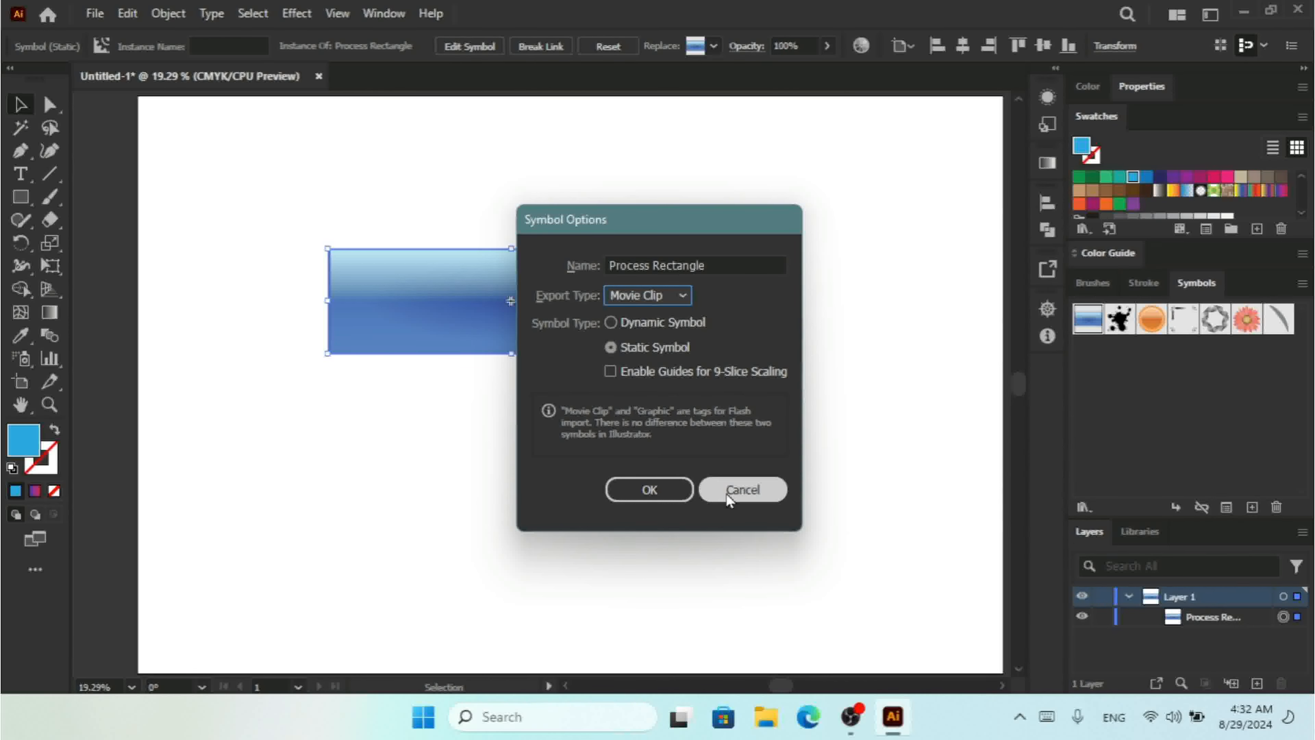
click(742, 489)
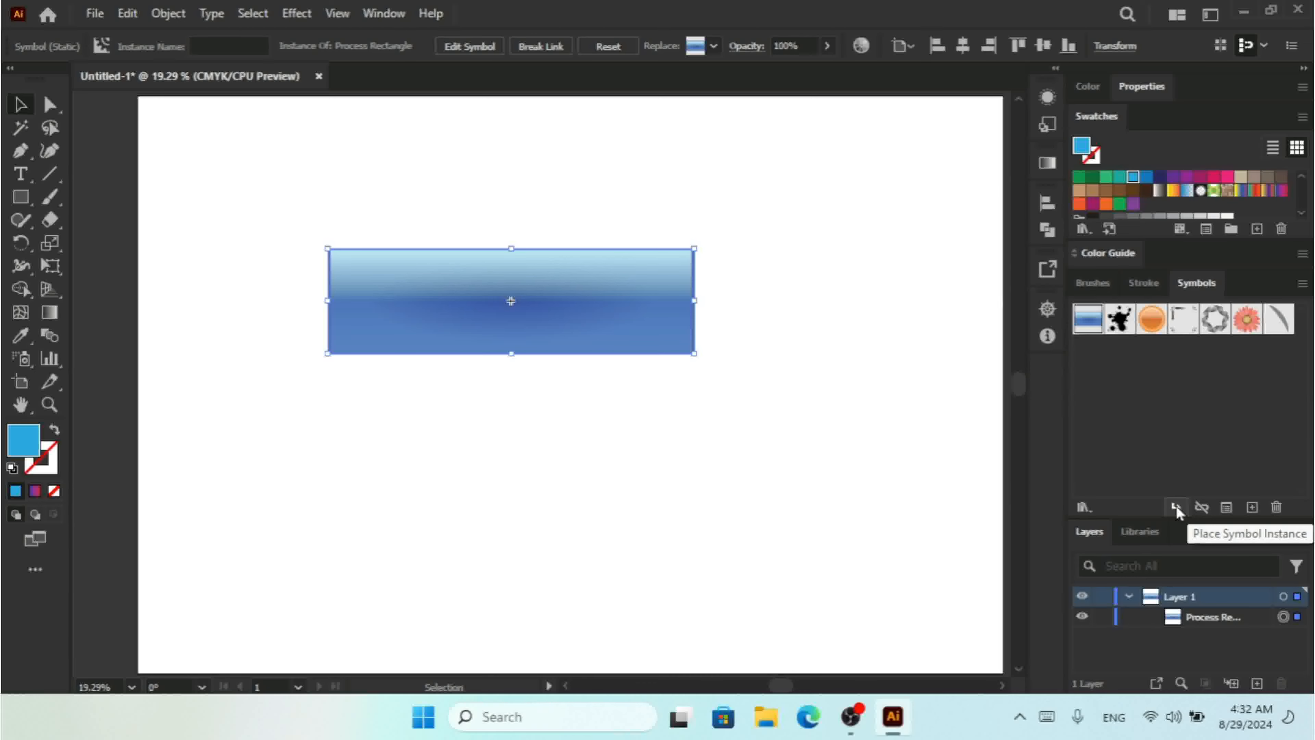
Open the Logo Elements symbol library in an enlarged panel, and browse on through Mad Science to the Maps library
click(1084, 508)
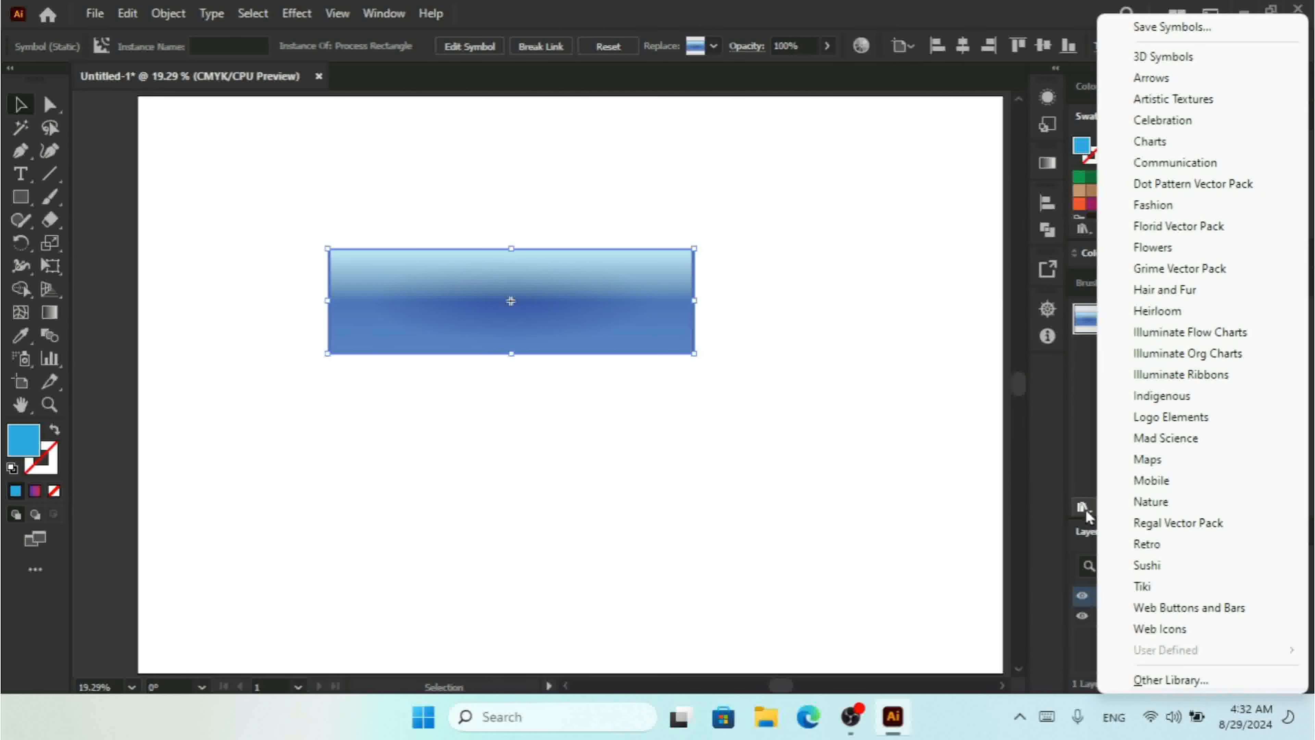
click(1170, 416)
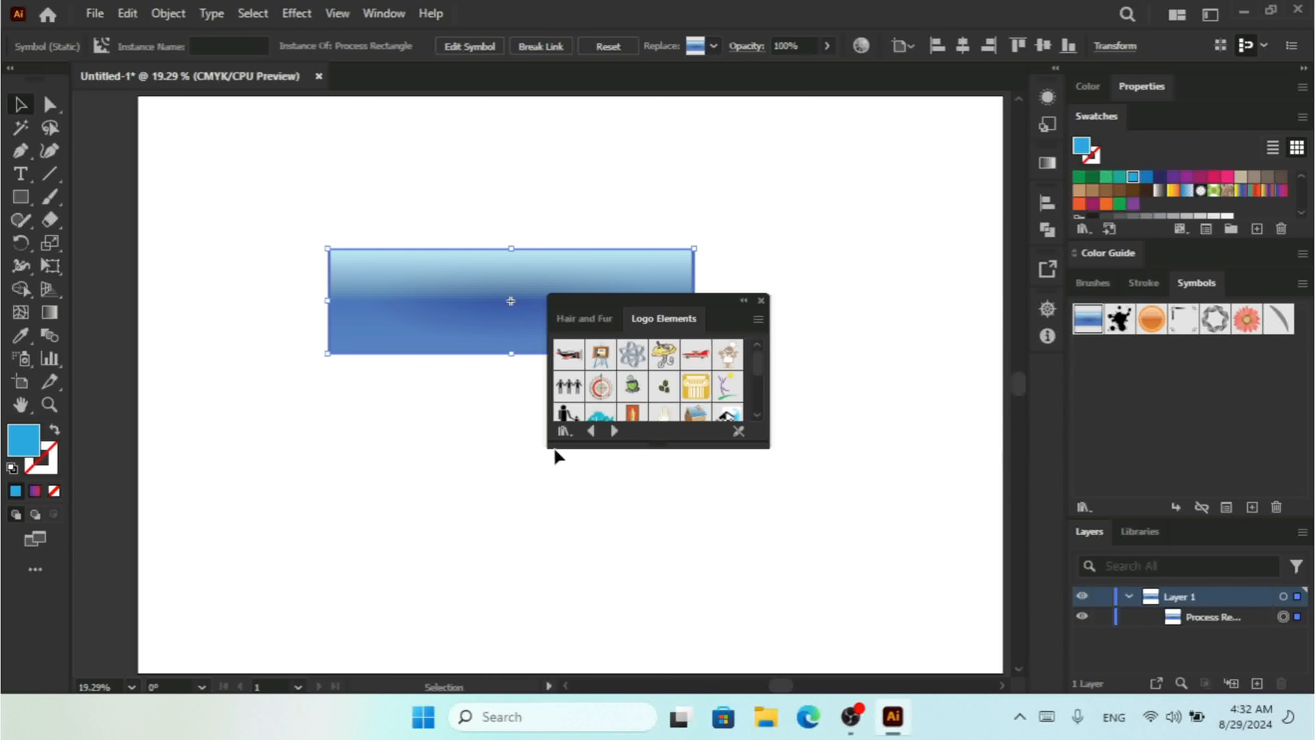
drag(549, 446, 264, 562)
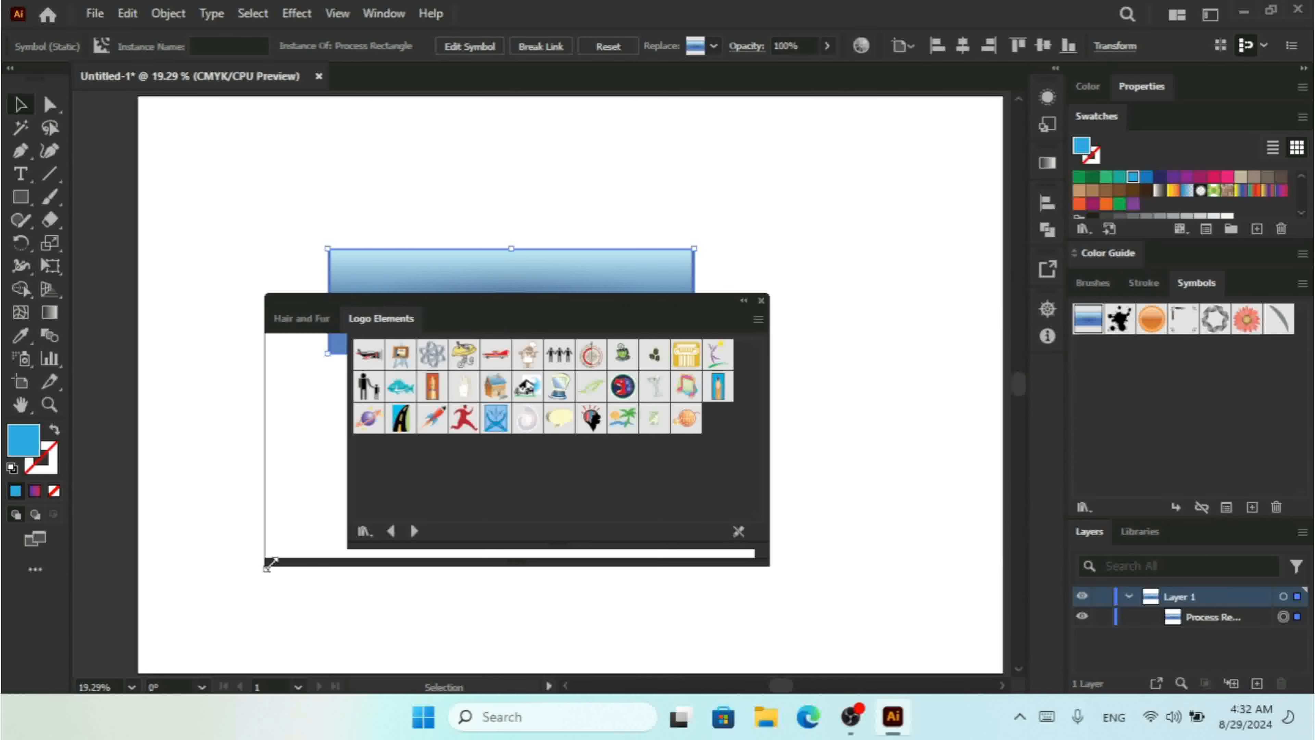
drag(481, 305, 459, 203)
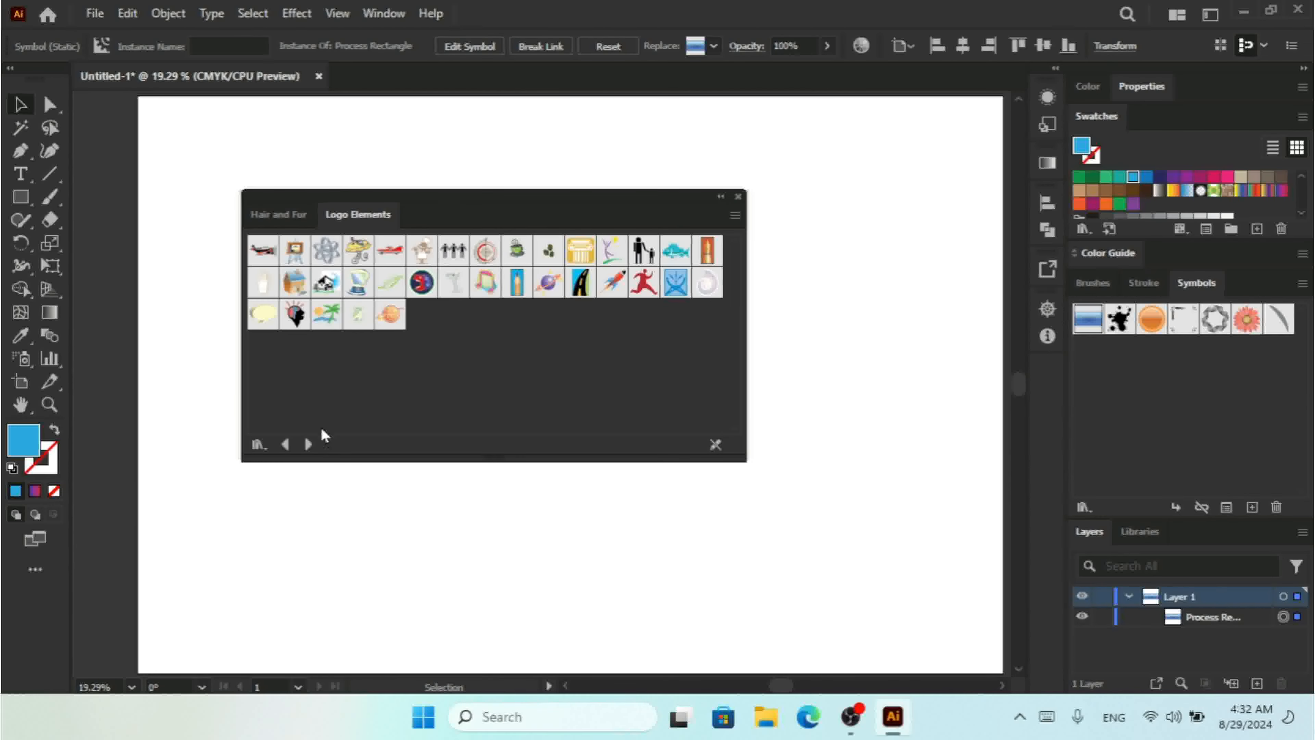
click(309, 445)
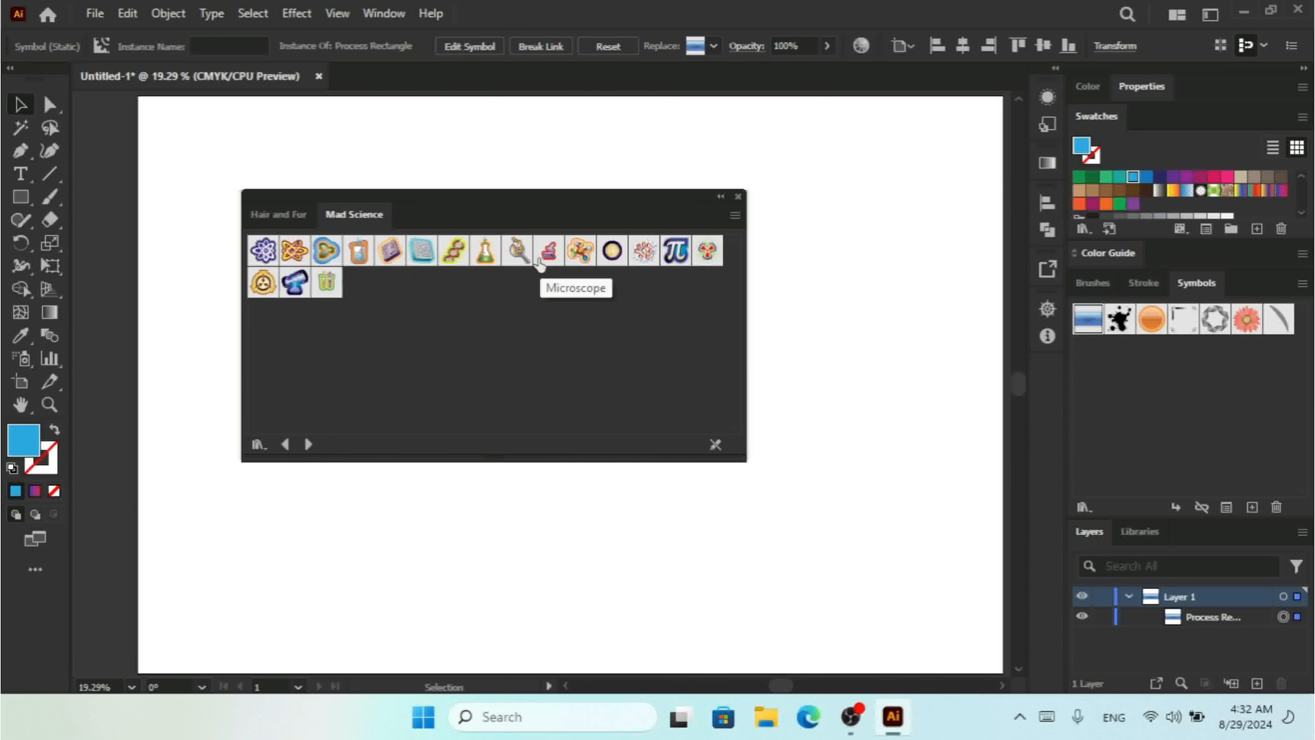
click(308, 444)
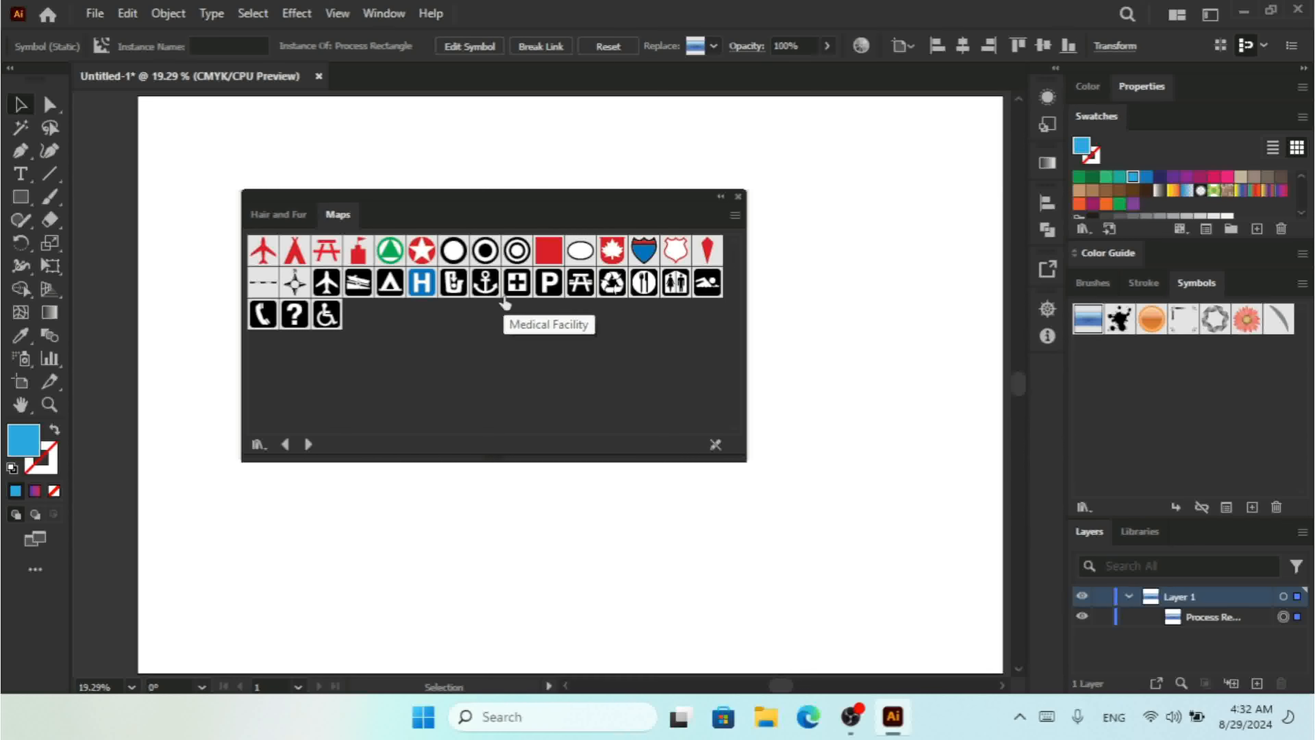
Add the Capitol, red airplane and US Highway symbols from the Maps library to the document's symbols, and close the library panel
click(421, 250)
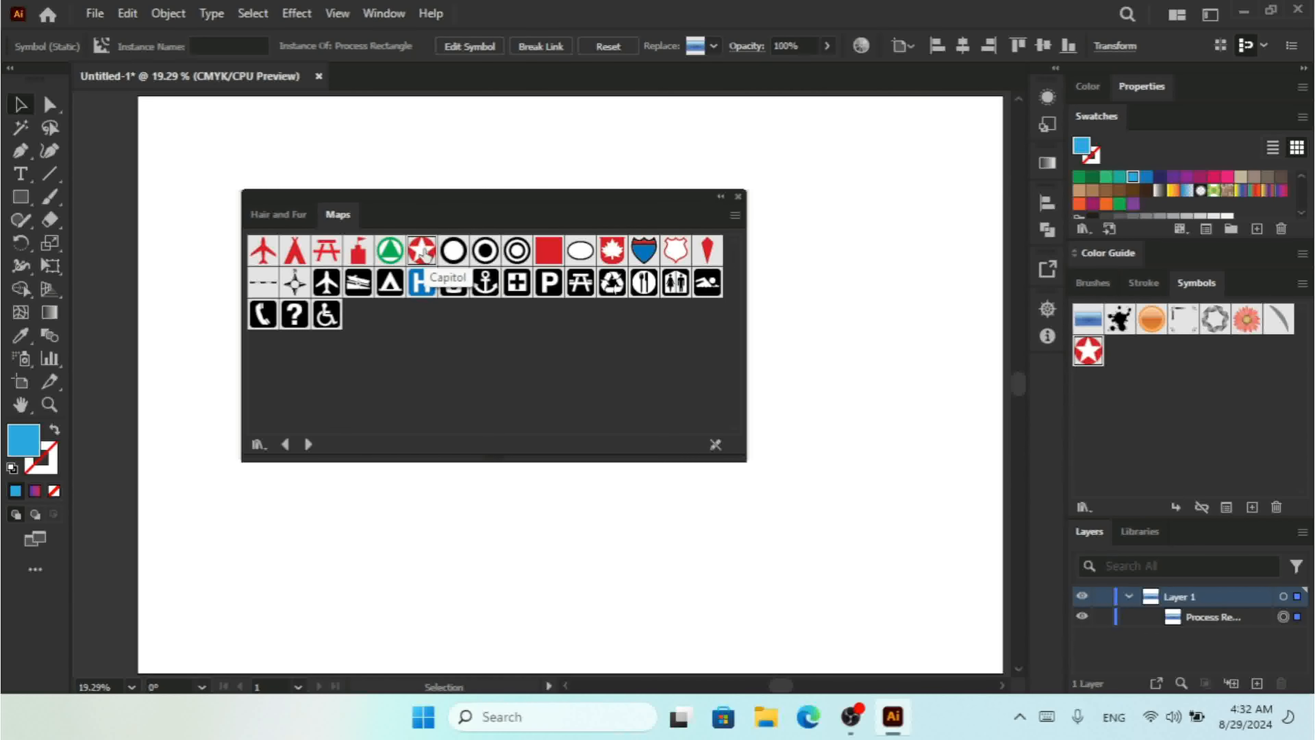
click(263, 250)
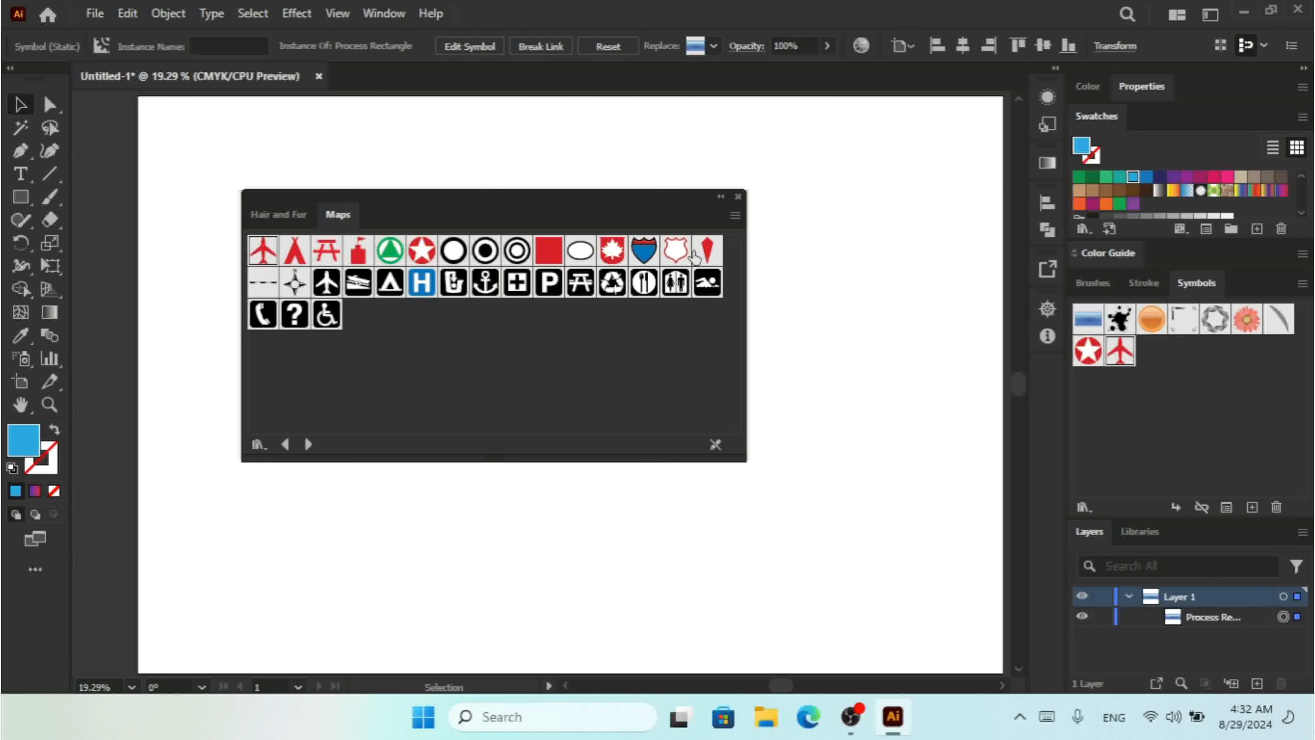
click(675, 253)
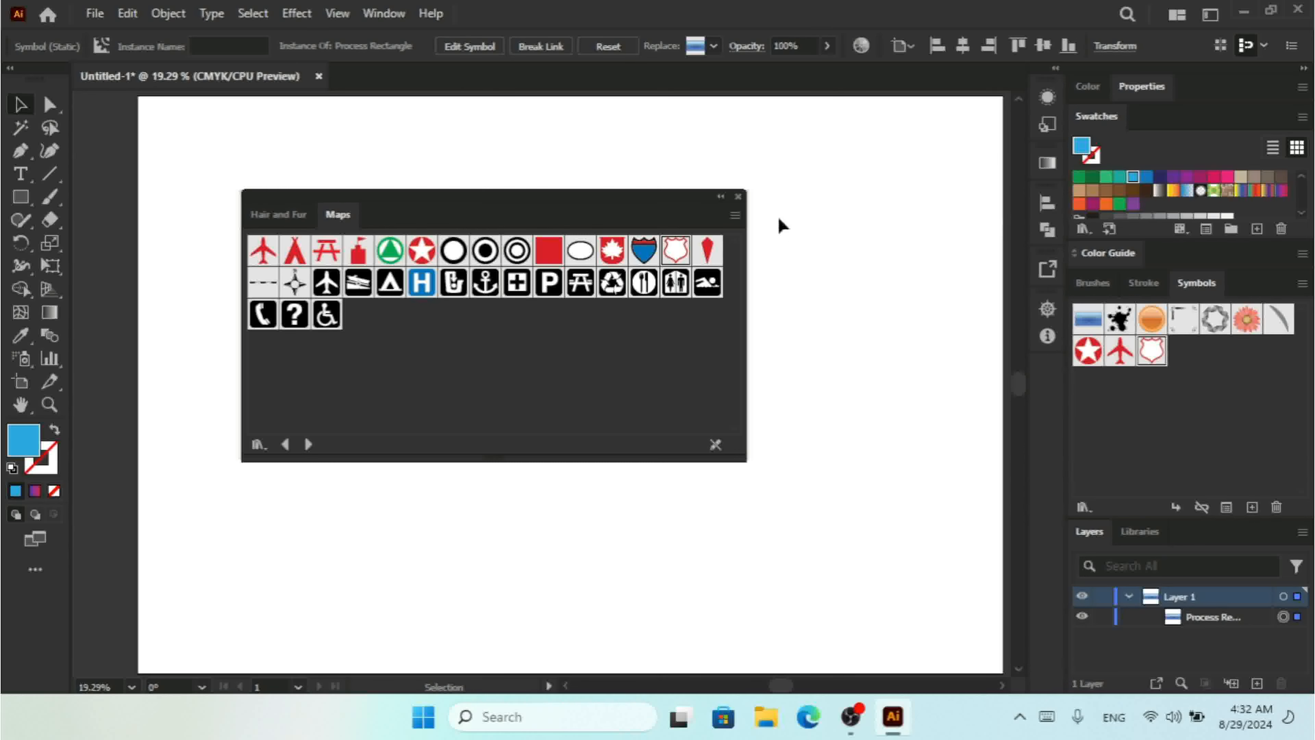
click(309, 444)
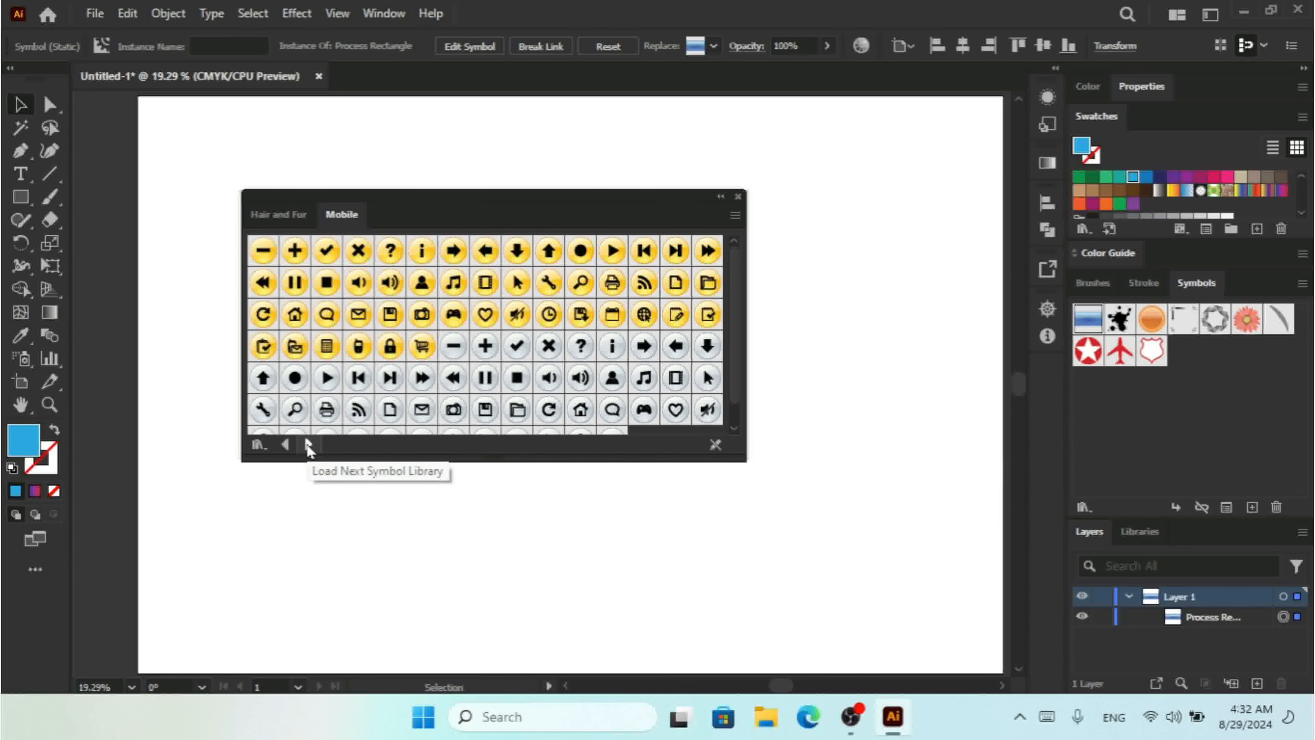
click(738, 197)
Place a US Highway symbol instance below the blue rectangle and enlarge it until it overlaps the rectangle
drag(1148, 339, 714, 635)
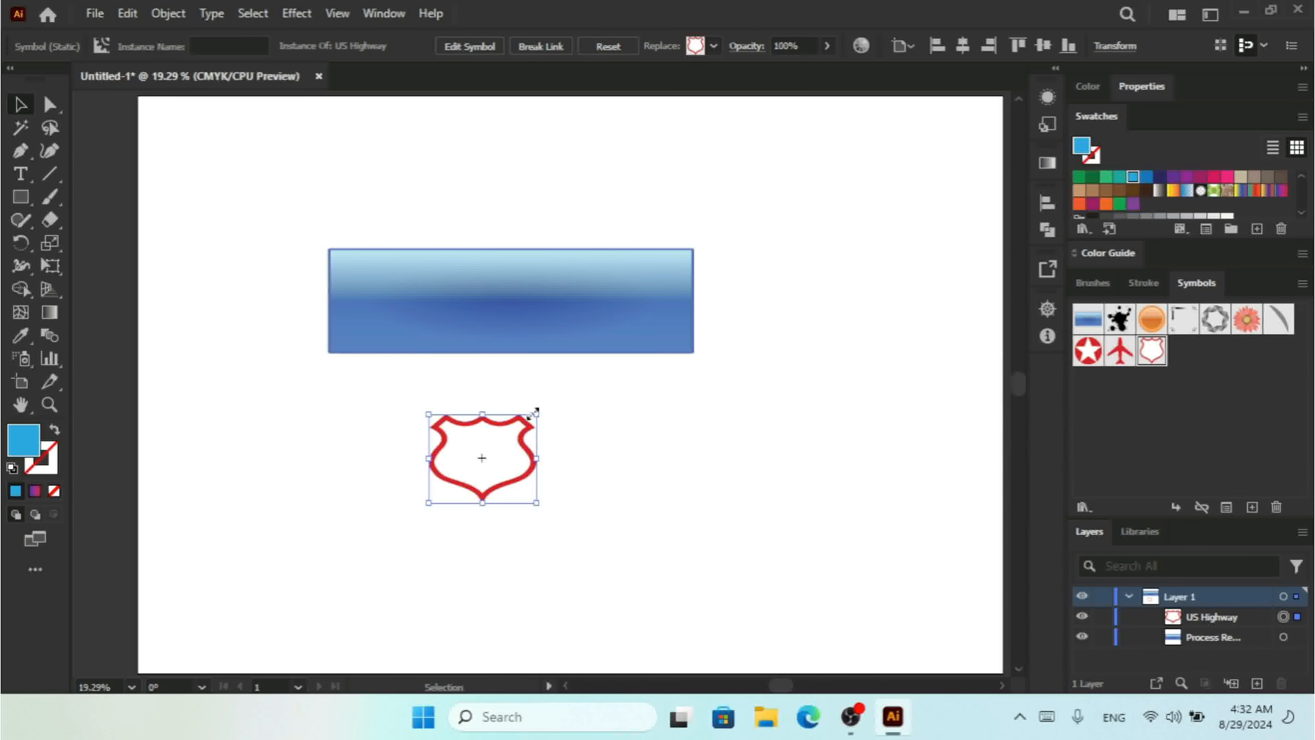
drag(536, 414, 645, 278)
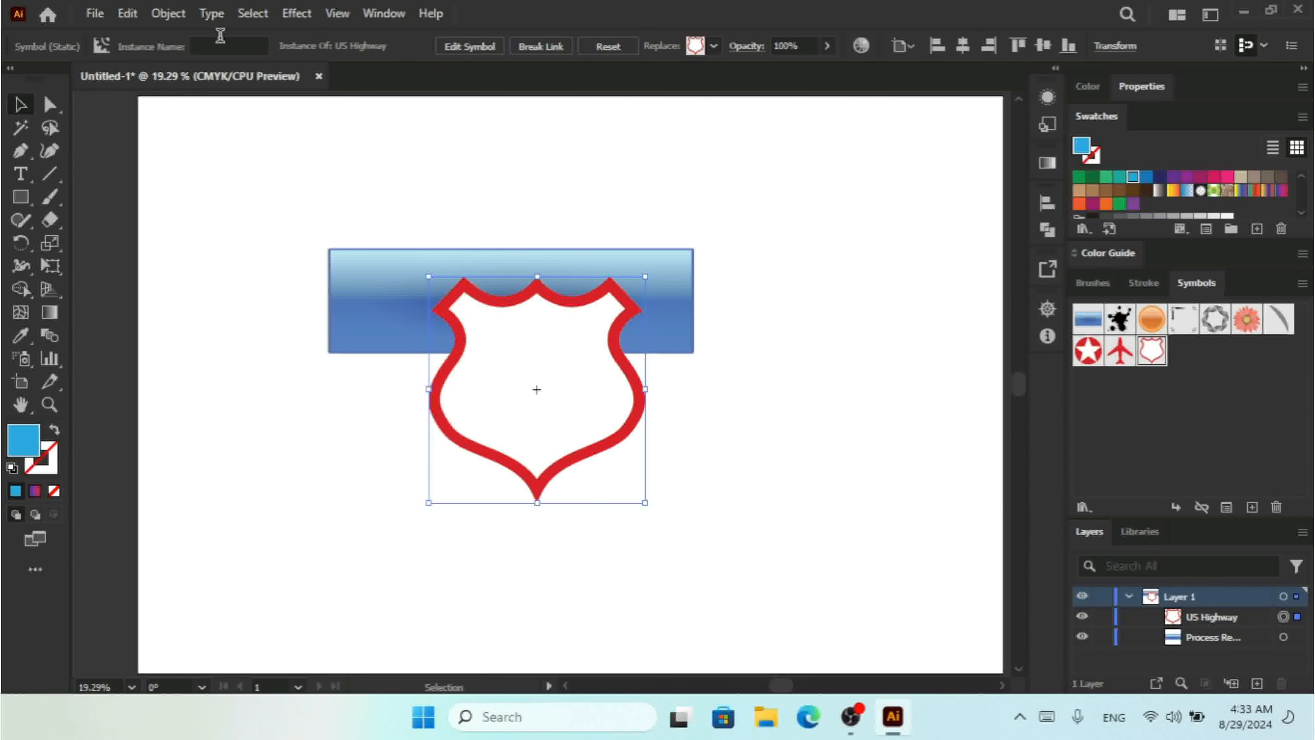
click(167, 14)
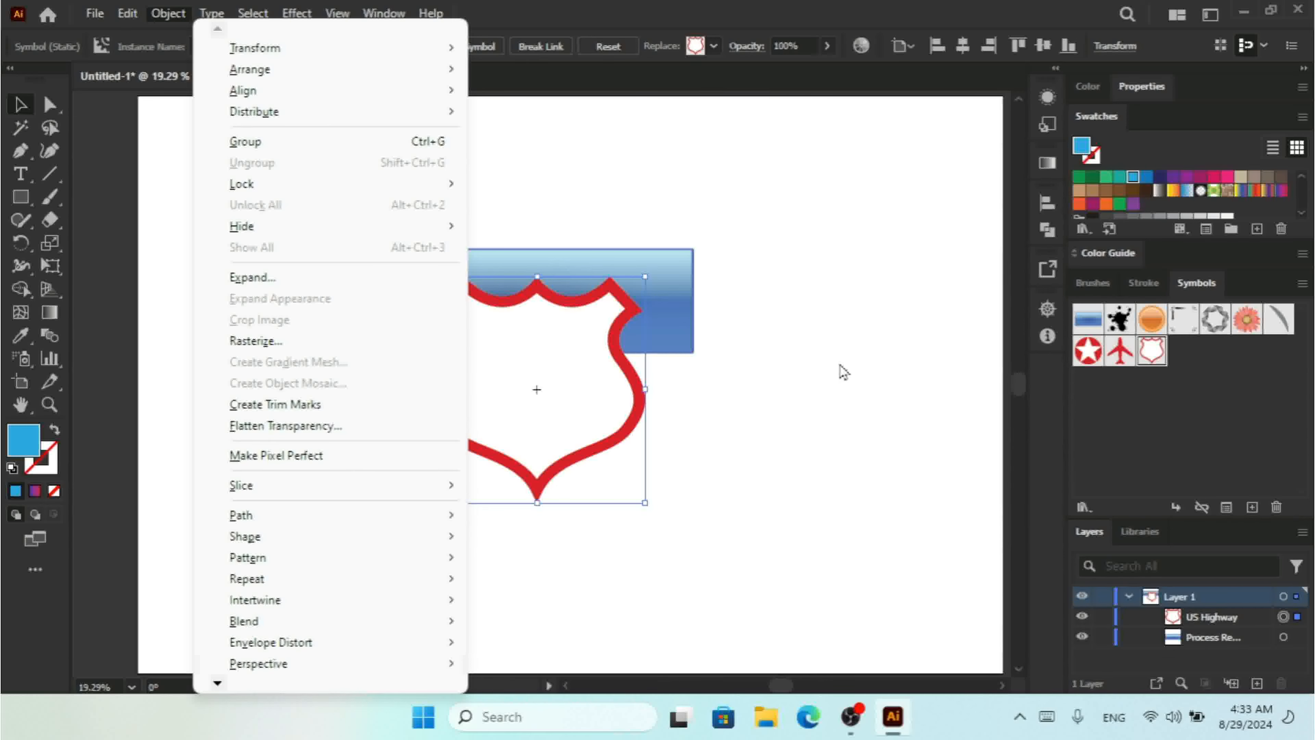
click(806, 382)
click(586, 412)
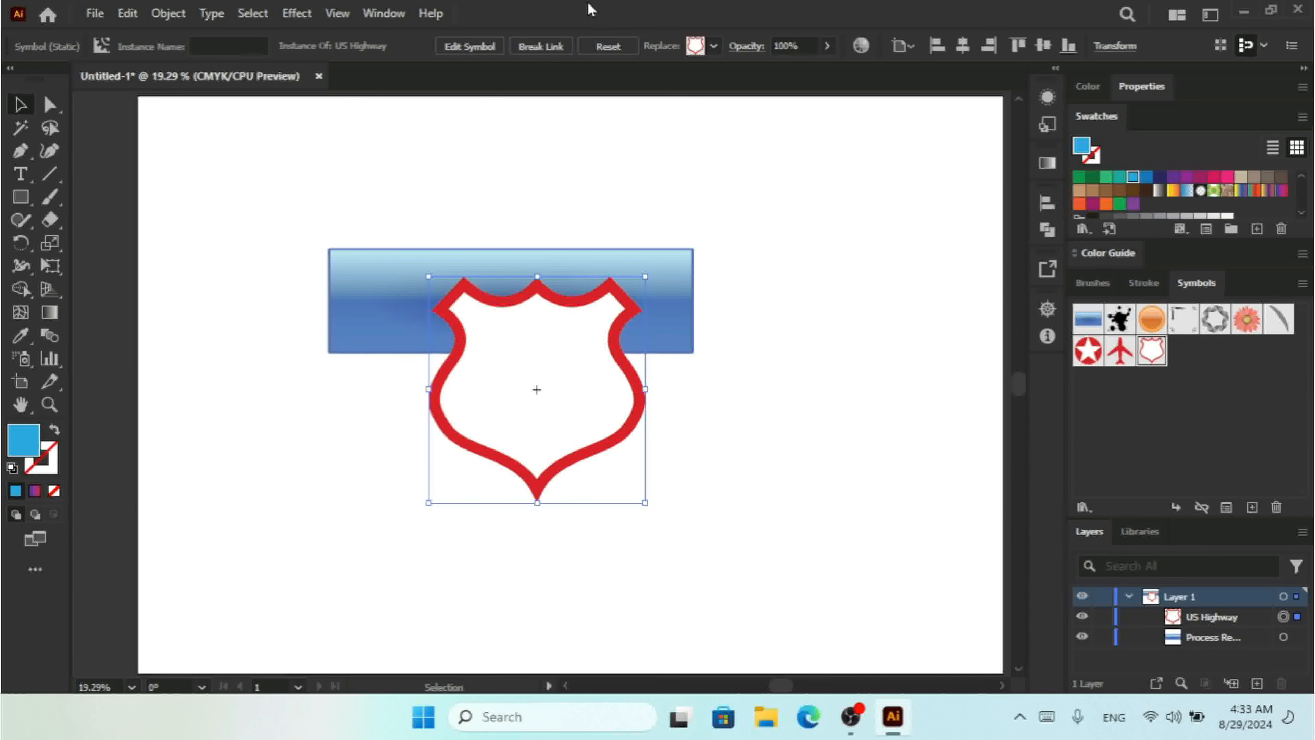
Try resetting the enlarged US Highway symbol instance, undo the reset, and delete the instance from the artboard
click(604, 47)
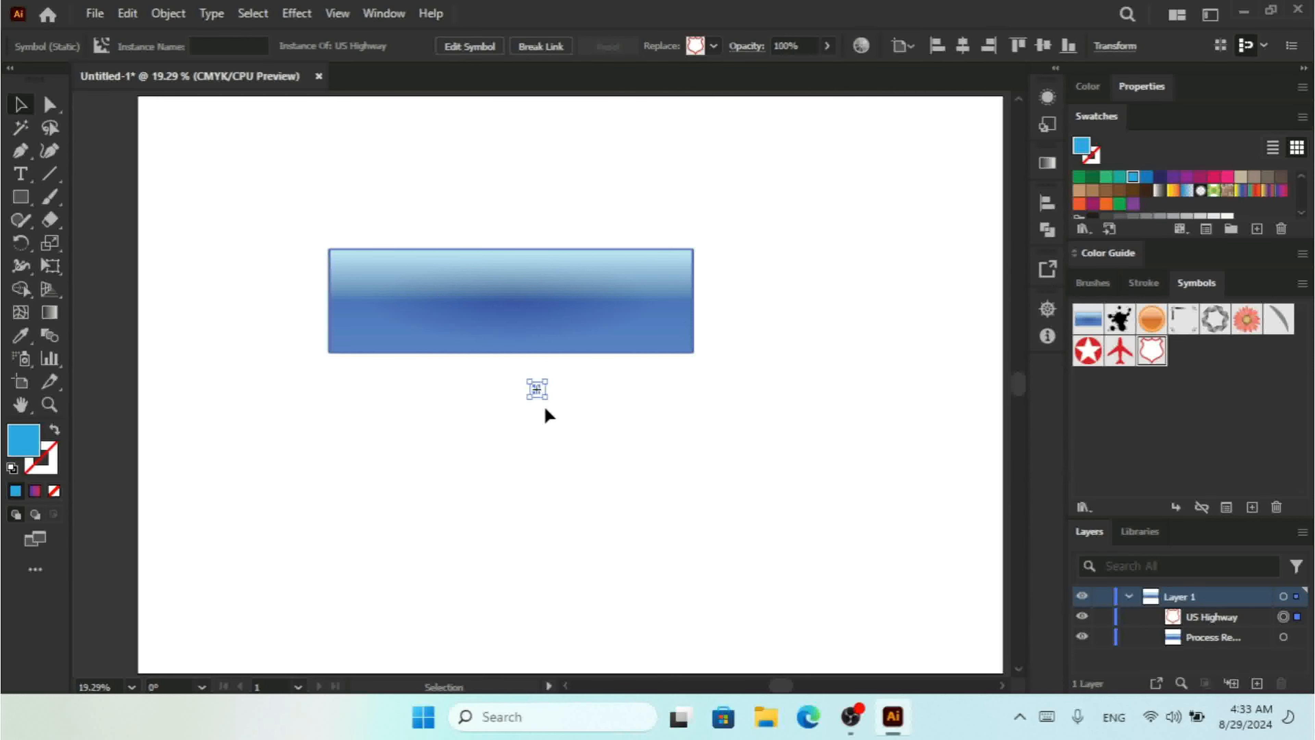
key(ctrl+z)
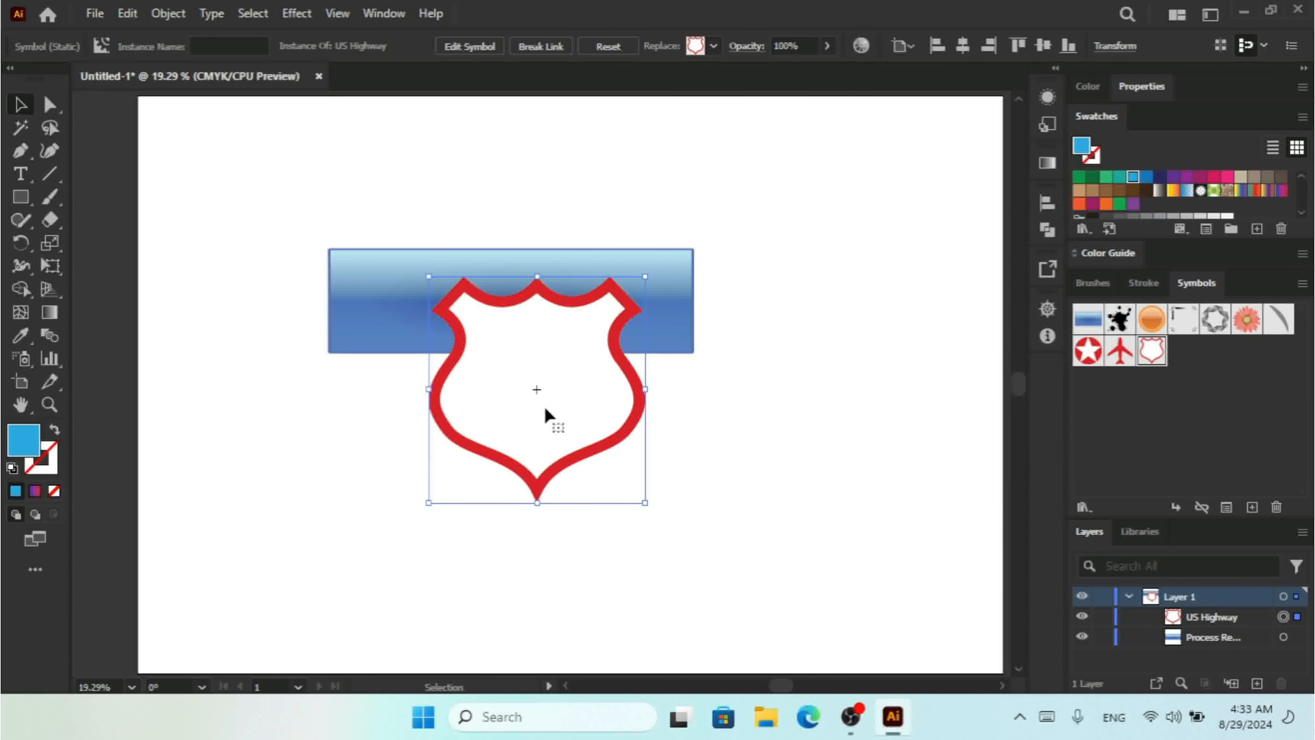
key(Delete)
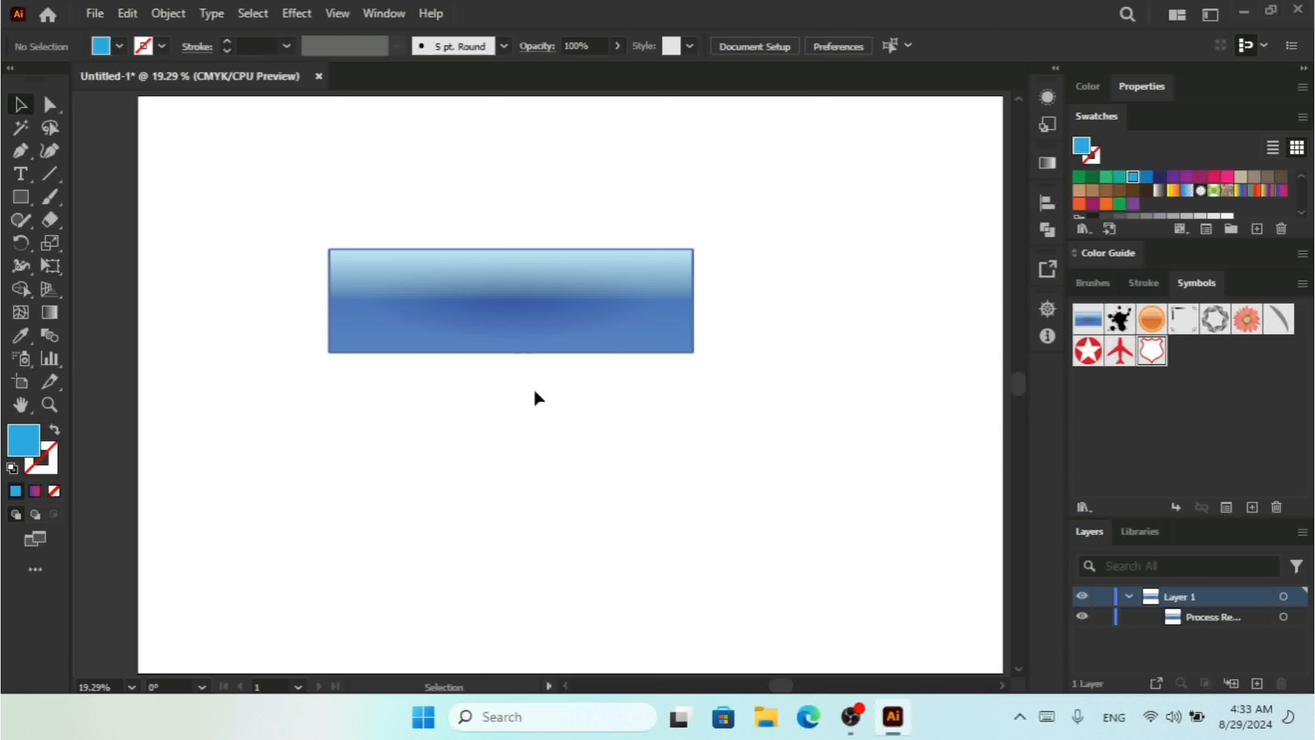
click(381, 16)
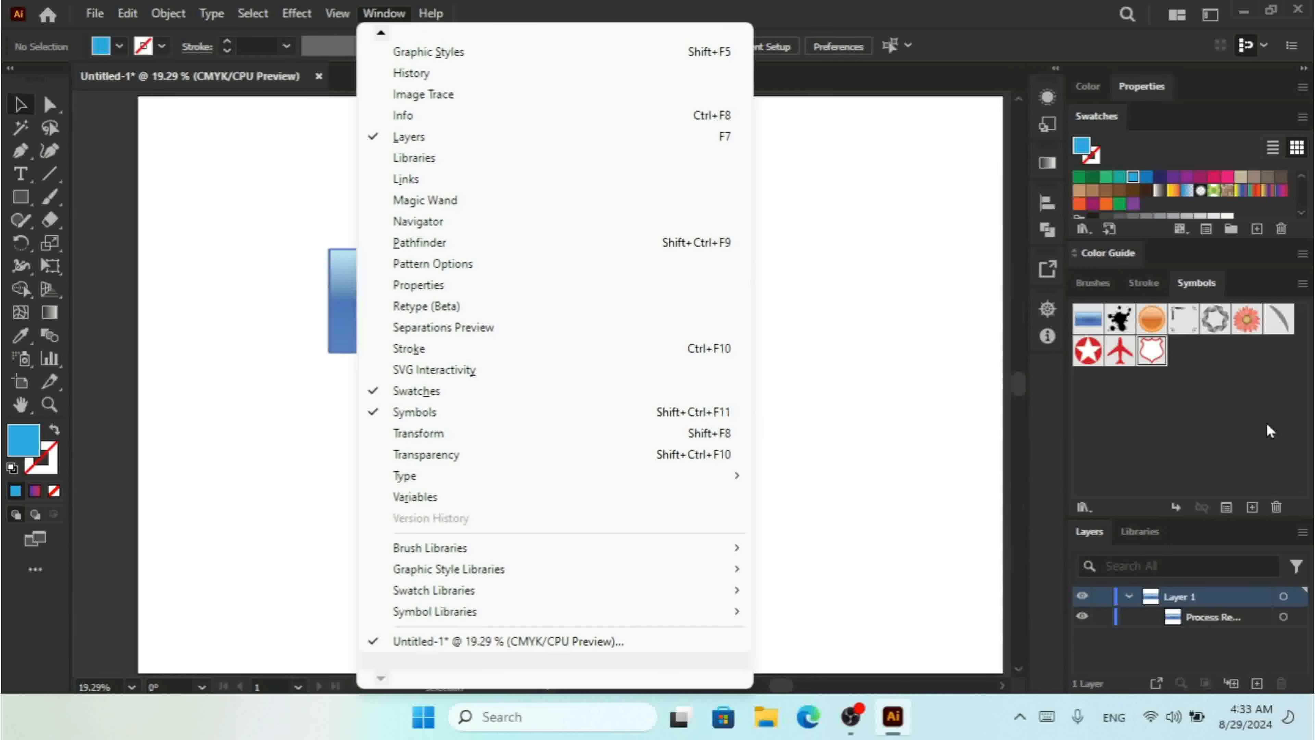
click(1170, 434)
click(1082, 506)
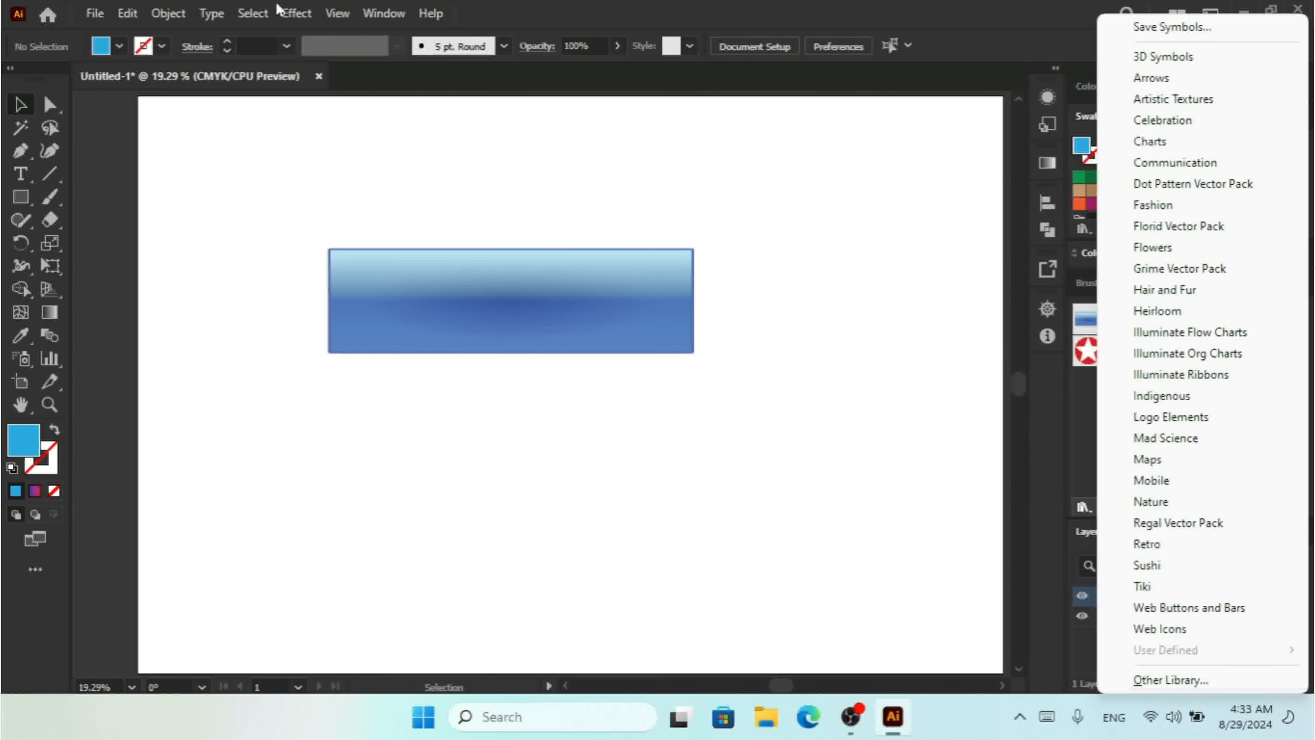
Open the Transform panel and delete the blue Process Rectangle symbol instance
click(382, 13)
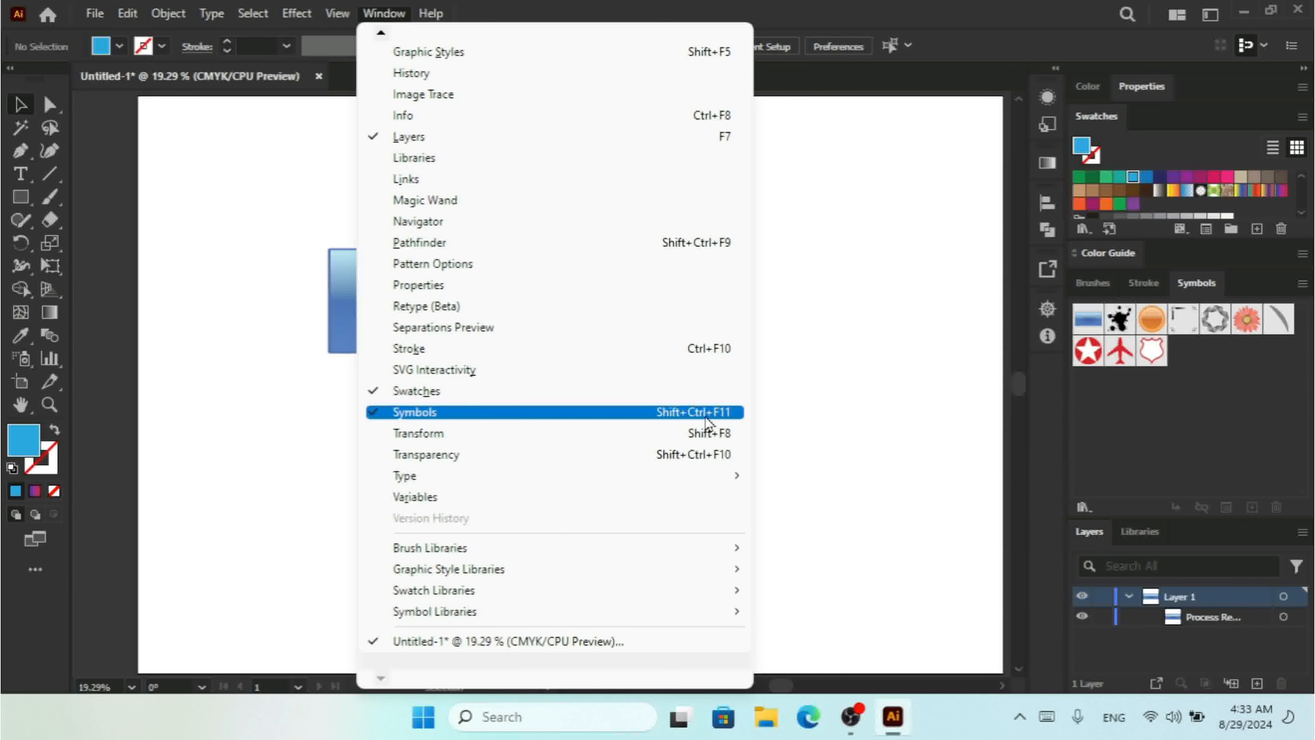
click(498, 442)
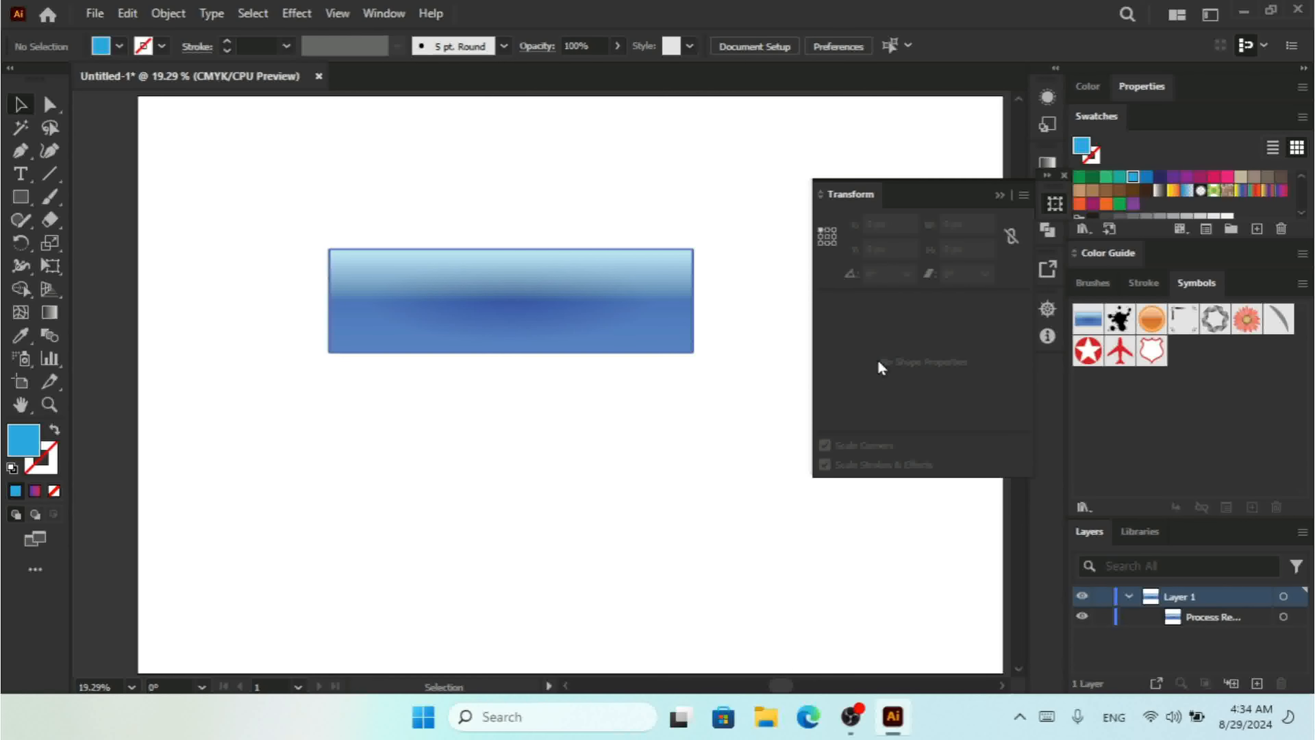
click(554, 312)
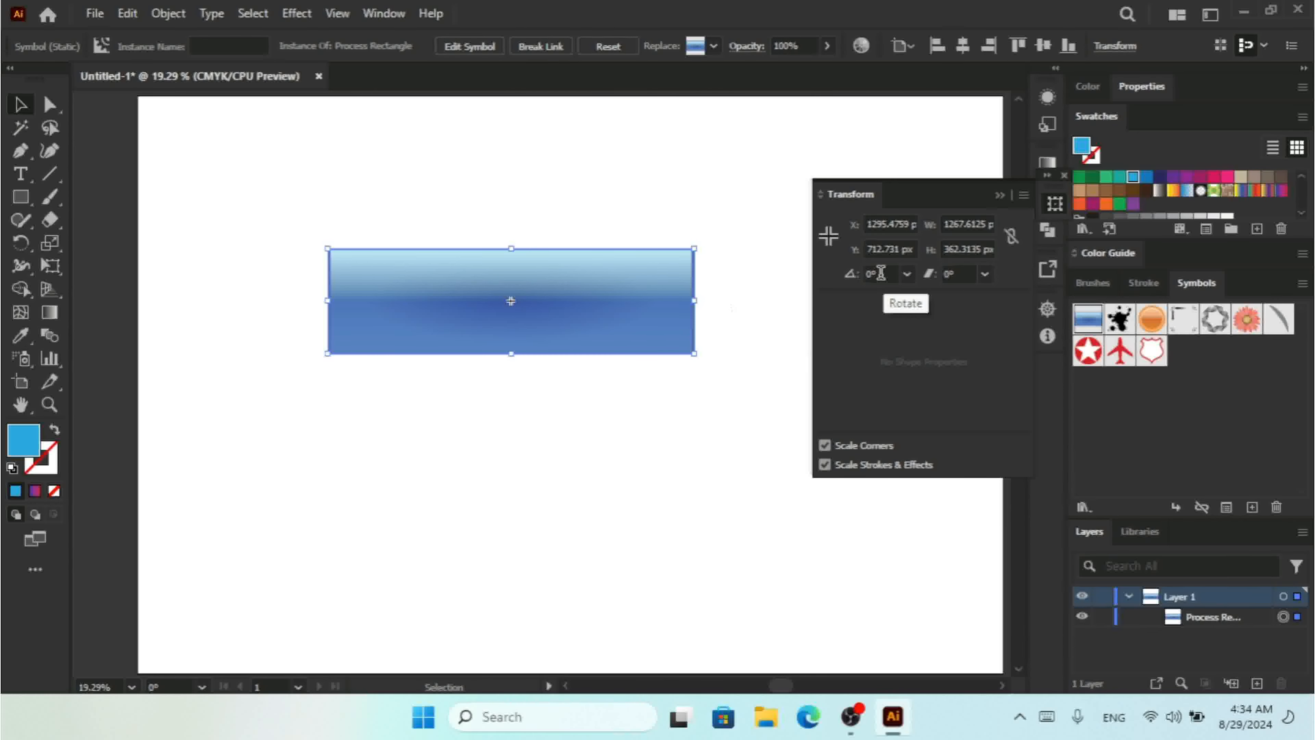
key(Delete)
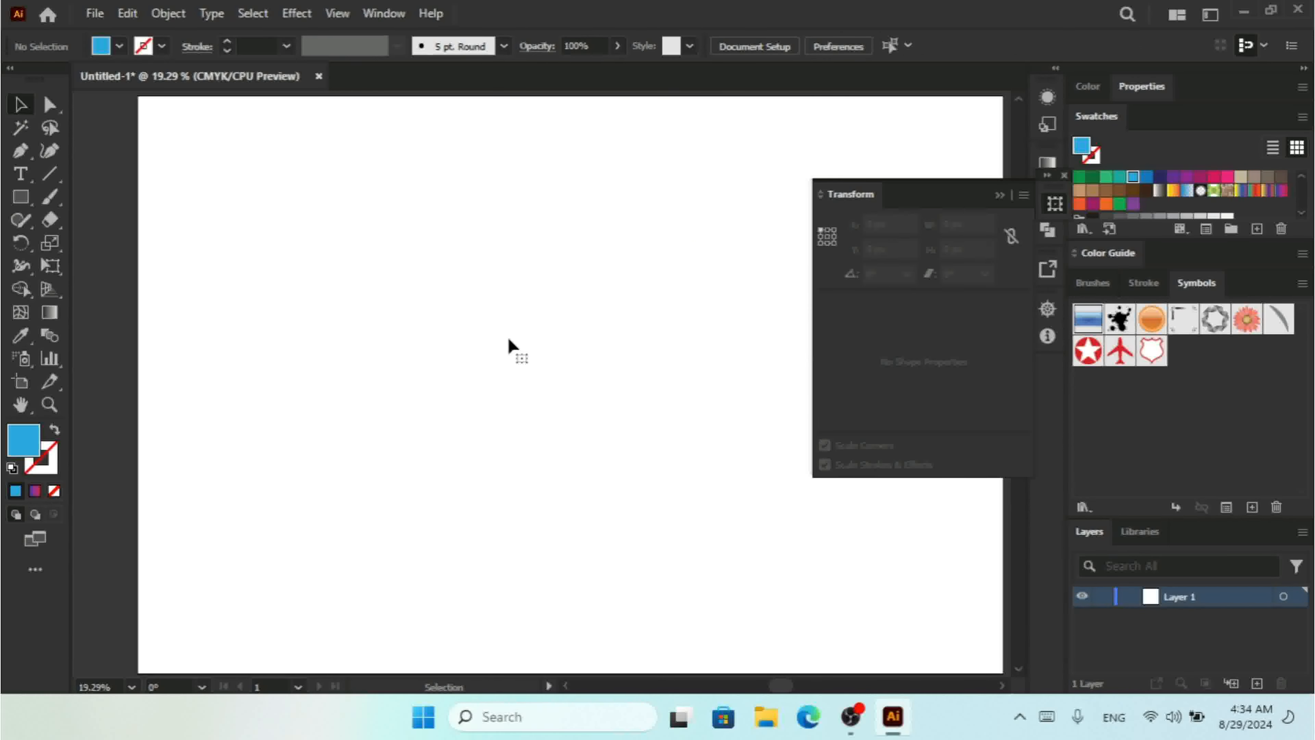
Draw a blue rectangle about 1023 px wide and 904 px high on the empty artboard
click(19, 197)
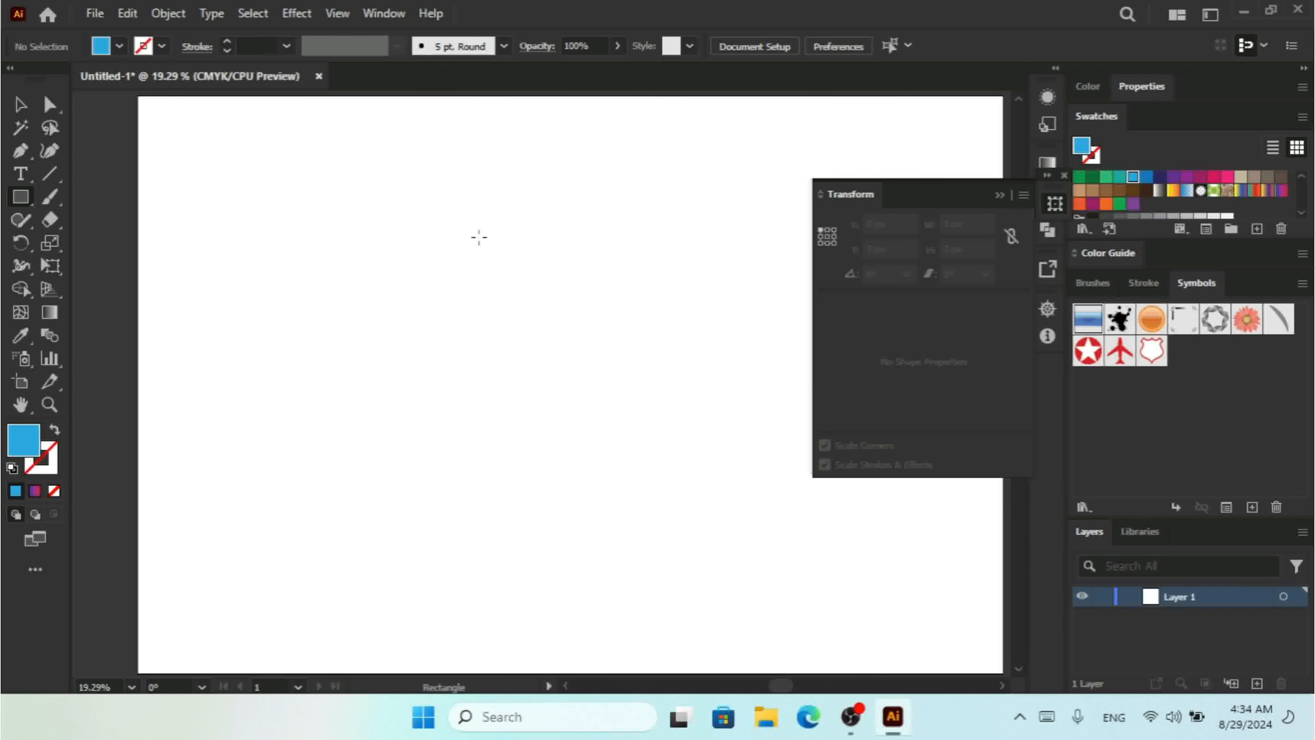
drag(326, 241, 622, 502)
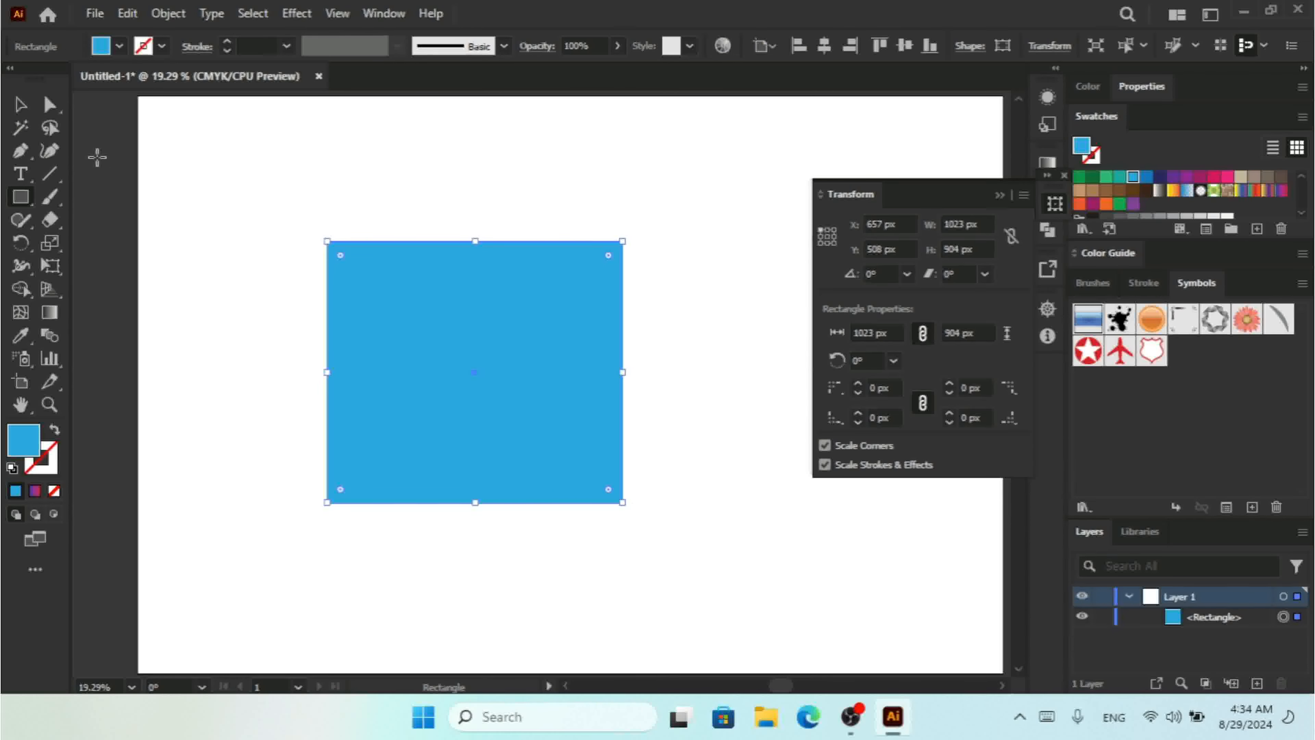
click(16, 107)
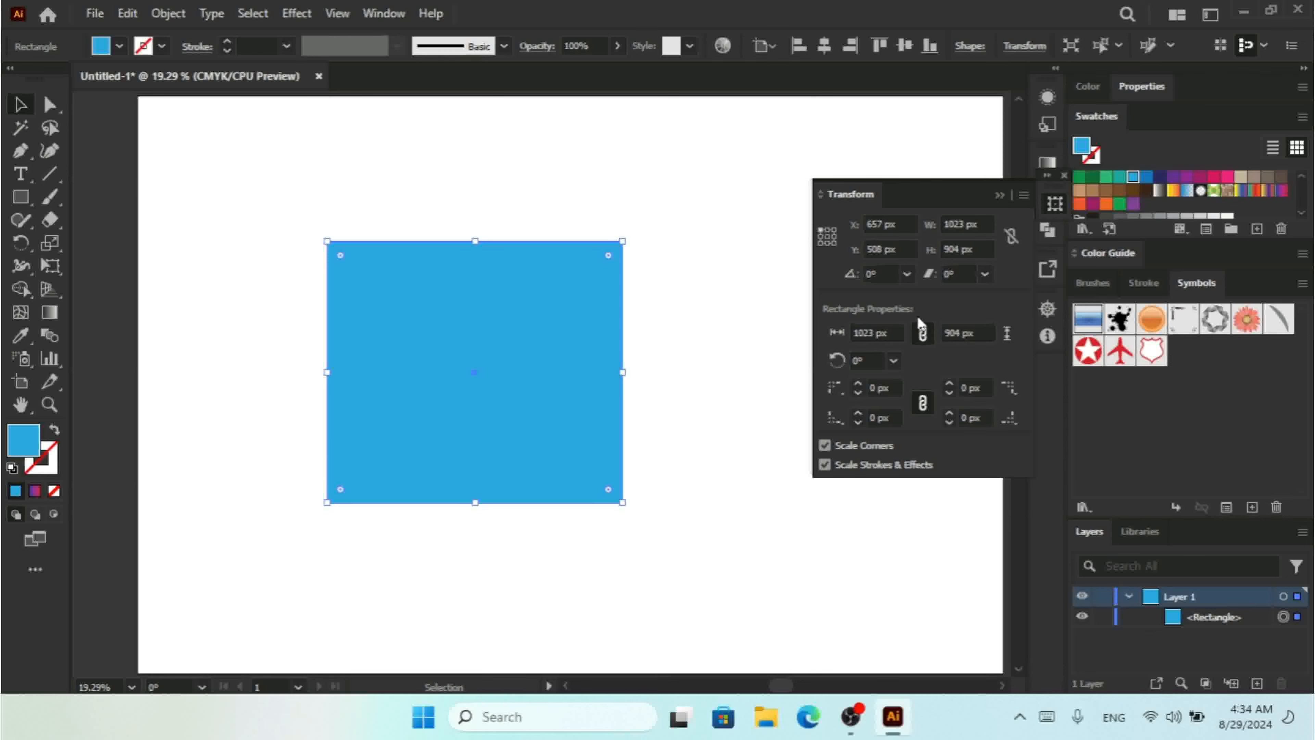
Increase the rectangle's width to 1069 px in its rectangle properties, keeping width and height linked
click(888, 333)
key(Up)
key(Up)
key(Up)
key(Up)
key(Up)
key(Up)
key(Up)
key(Up)
key(Up)
key(Up)
key(Up)
key(Up)
key(Up)
key(Up)
key(Up)
key(Up)
key(Up)
key(Up)
key(Up)
key(Up)
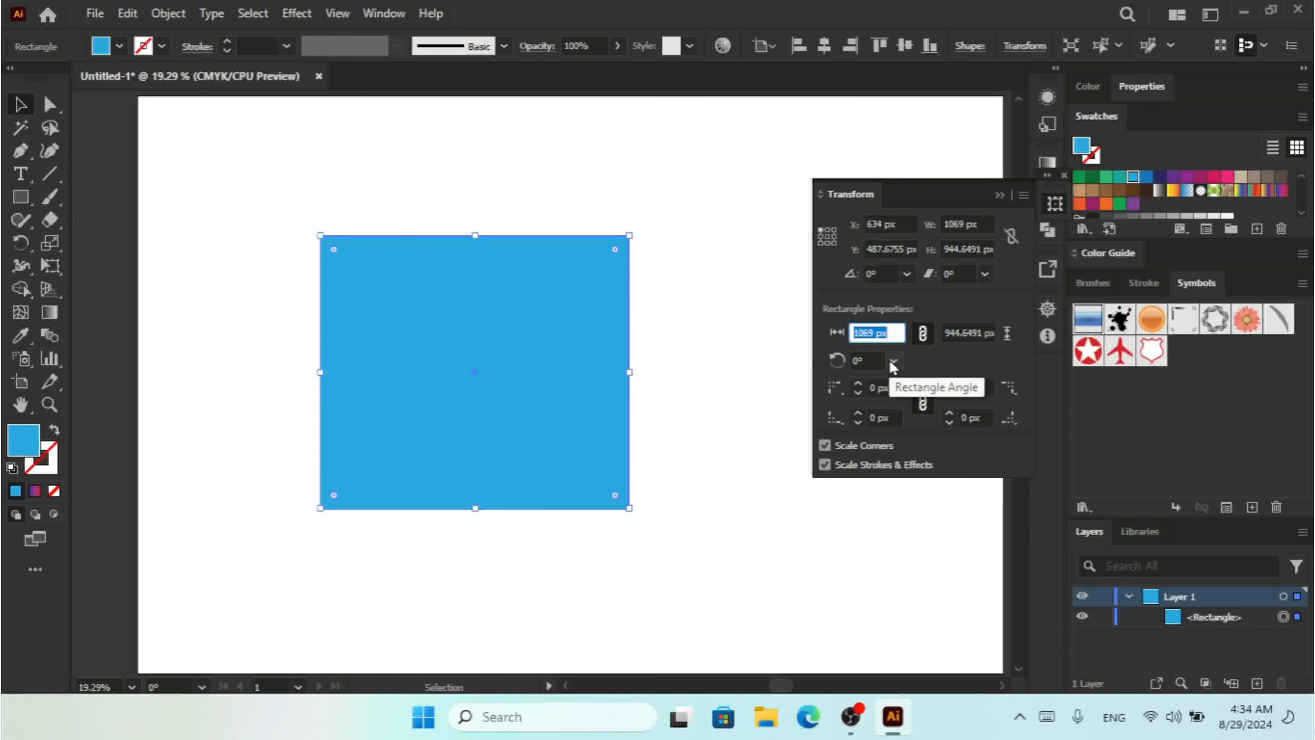
Round all four rectangle corners to 19 px, and turn off Use Registration Point for Symbol in the Transform options
click(857, 387)
click(857, 387)
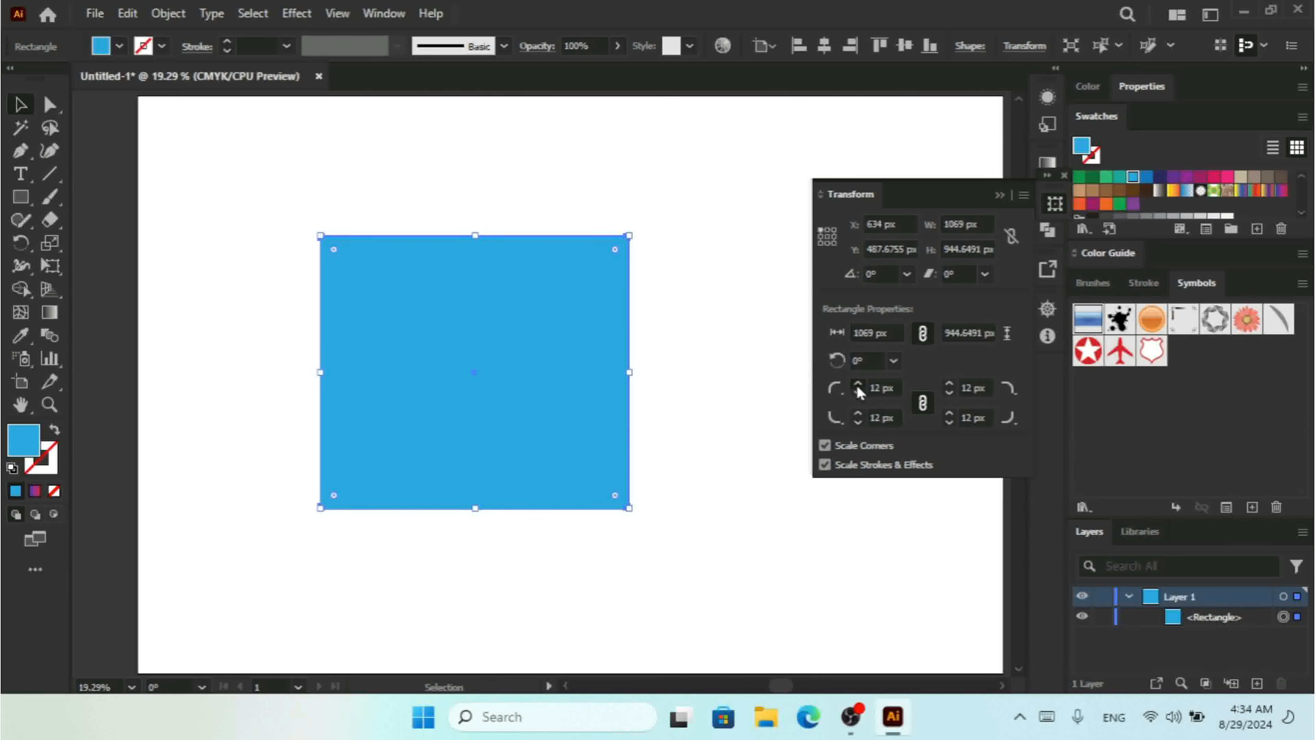
click(857, 384)
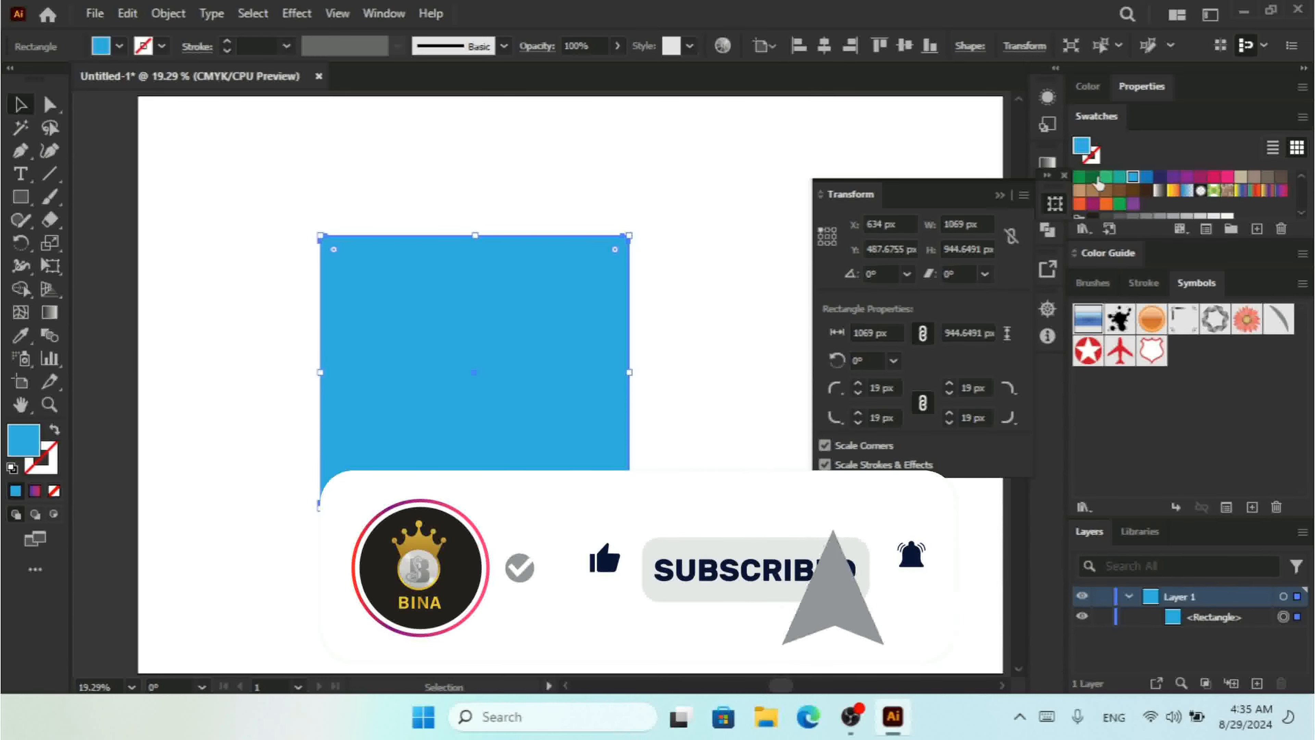
click(1022, 196)
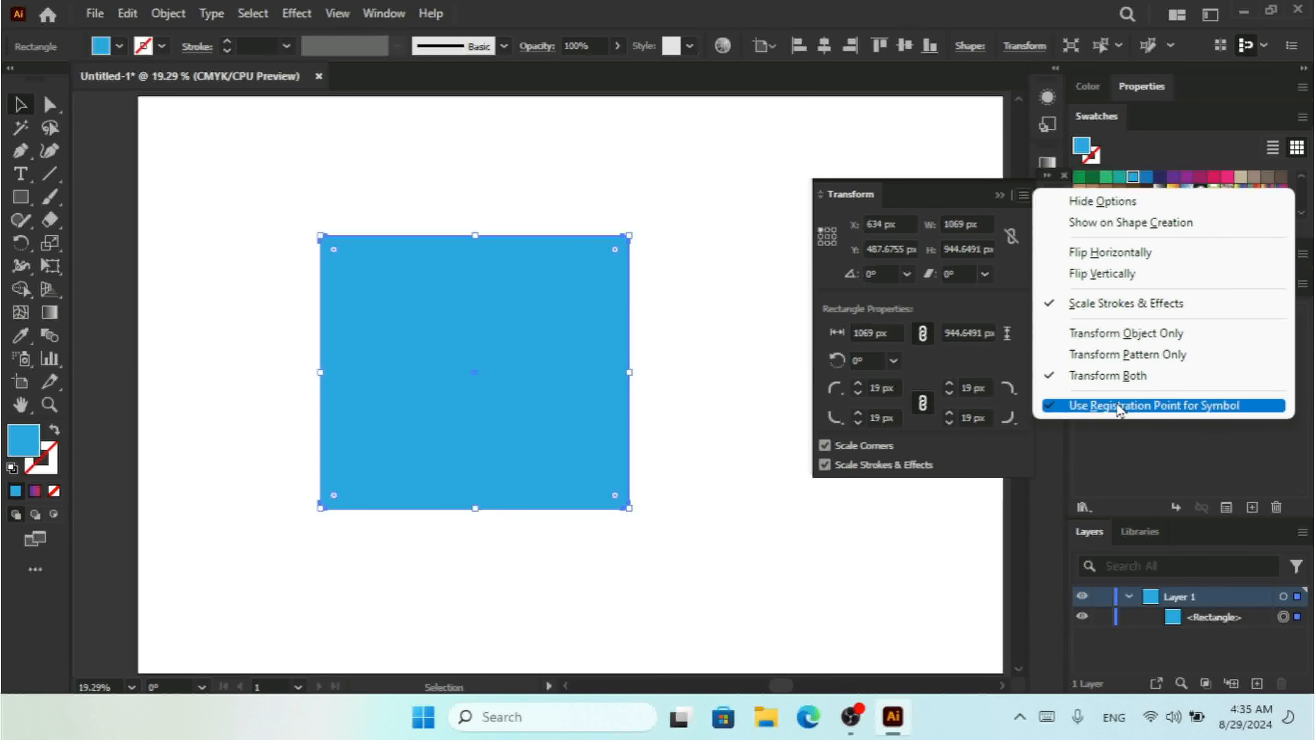
click(1089, 409)
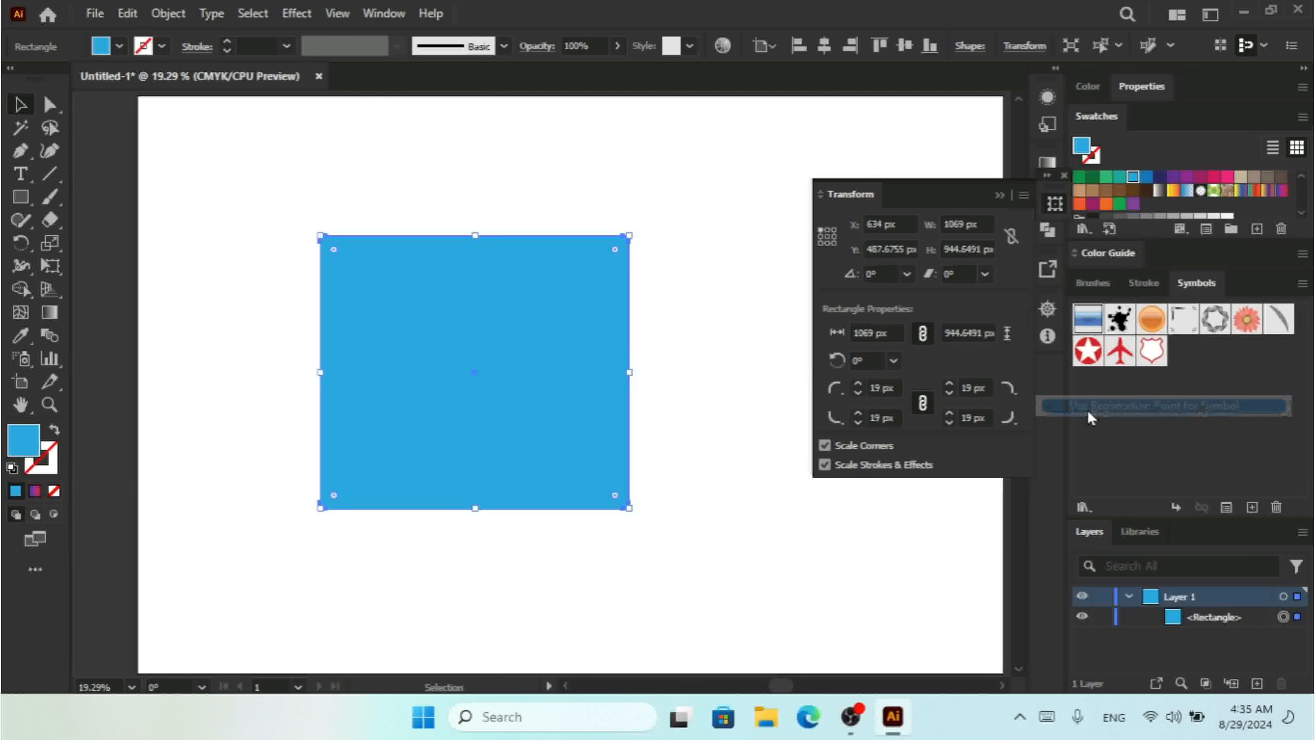
Draw an ellipse about 823 by 880 px over the rectangle's upper-left corner and set its pie start angle to 90°
click(17, 199)
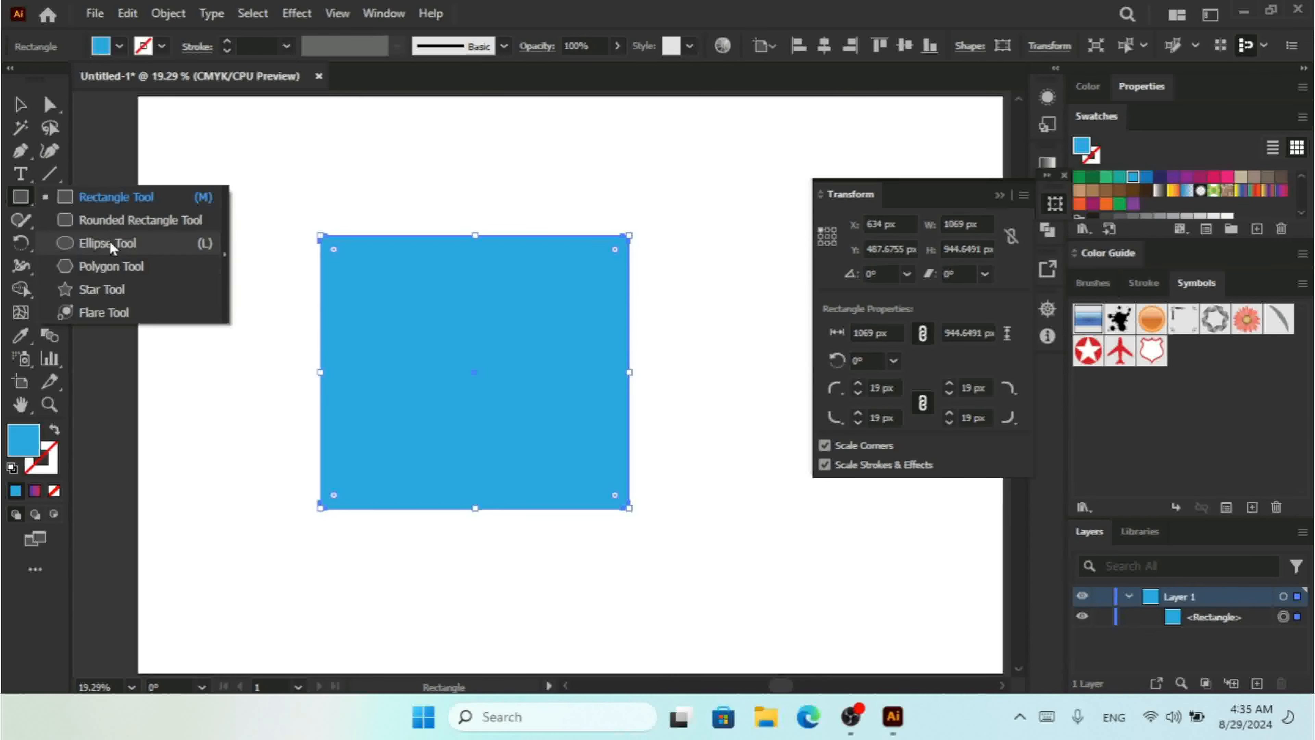
click(111, 248)
drag(251, 184, 488, 438)
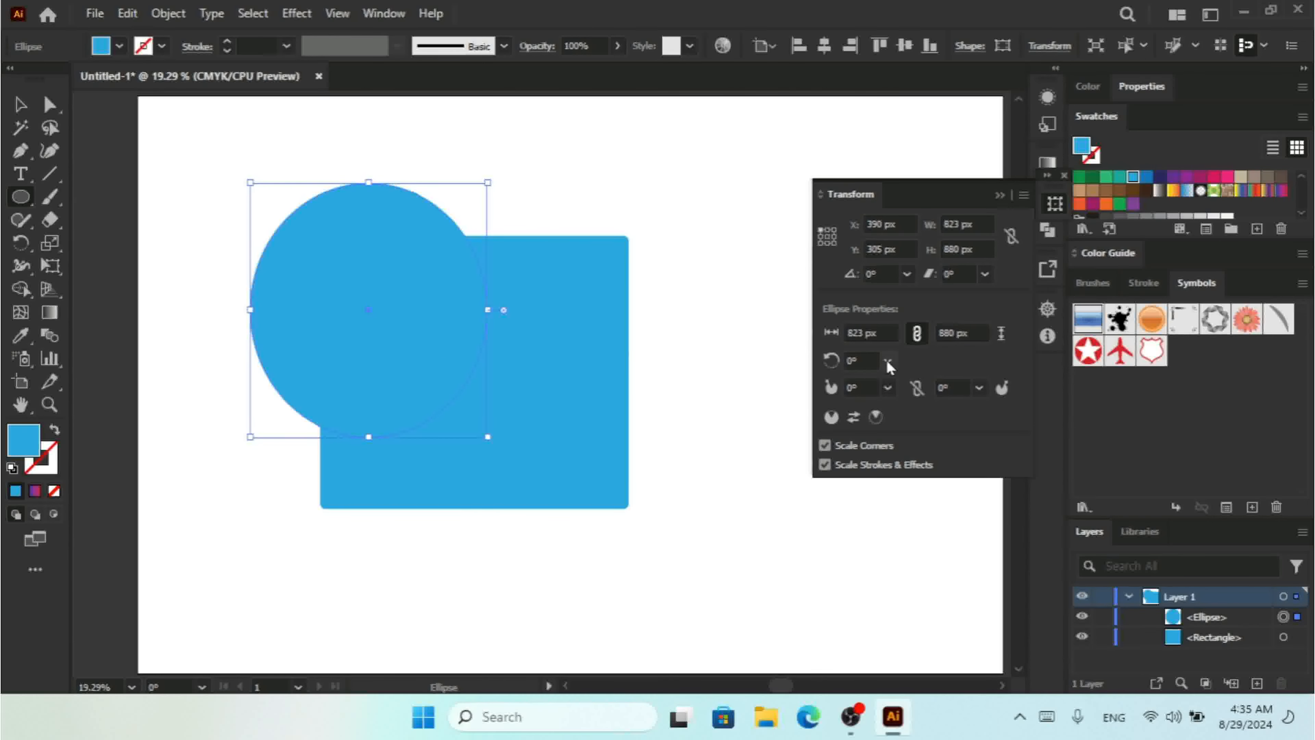
click(887, 387)
click(910, 489)
Delete the rounded rectangle behind the pie-shaped ellipse
click(24, 108)
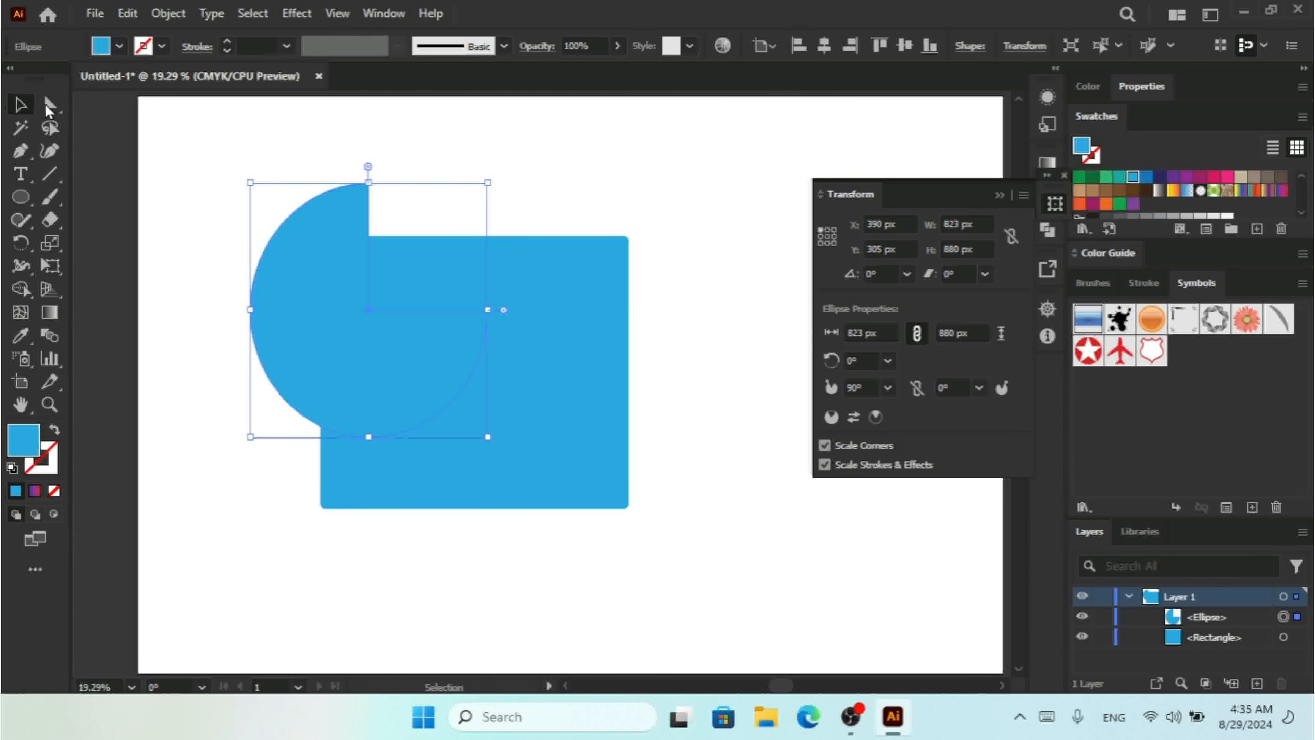
click(615, 299)
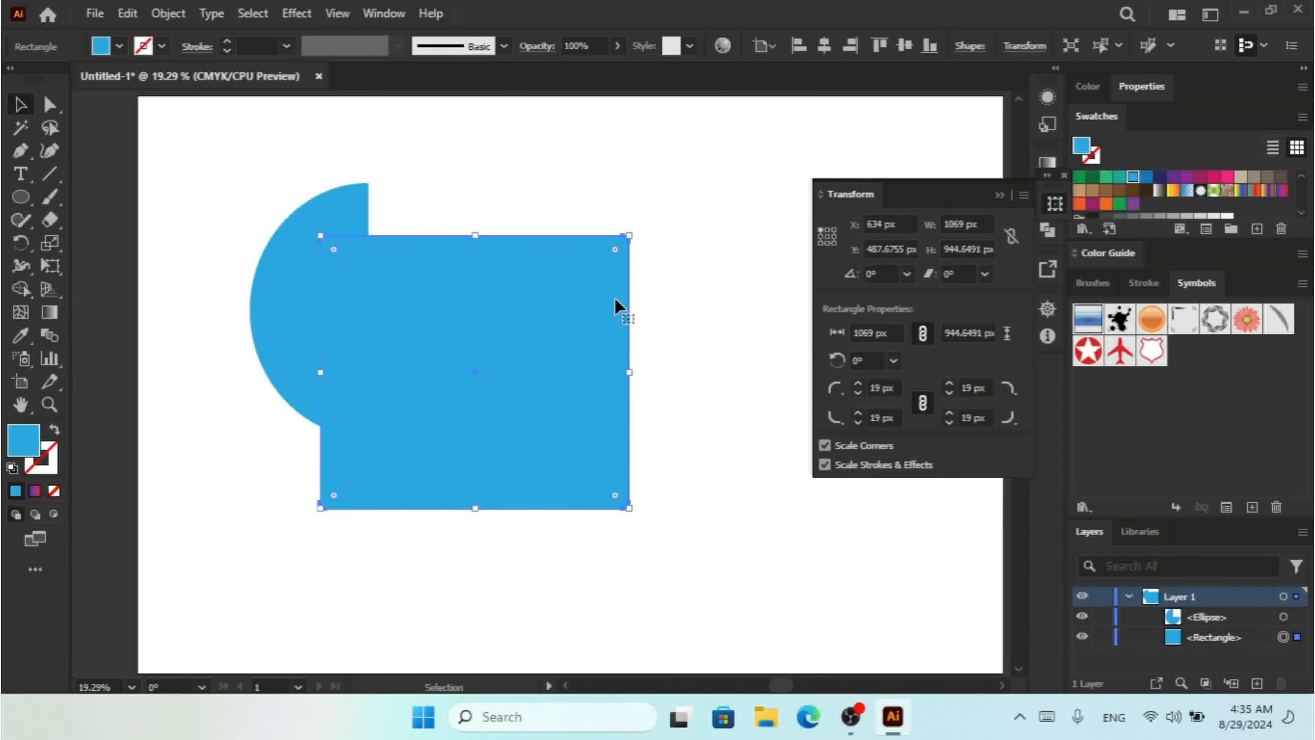
key(Delete)
Set the ellipse's pie start angle to 210° and invert the pie back and forth several times
click(366, 345)
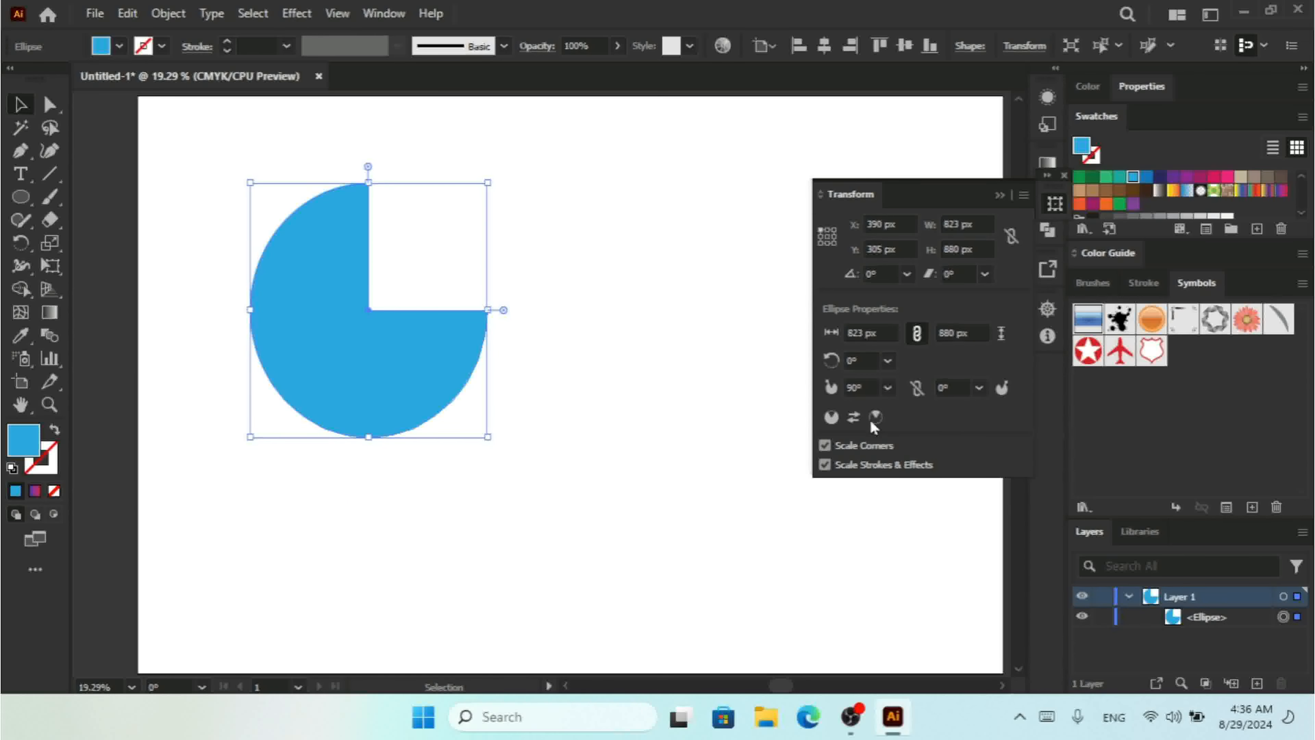
click(887, 388)
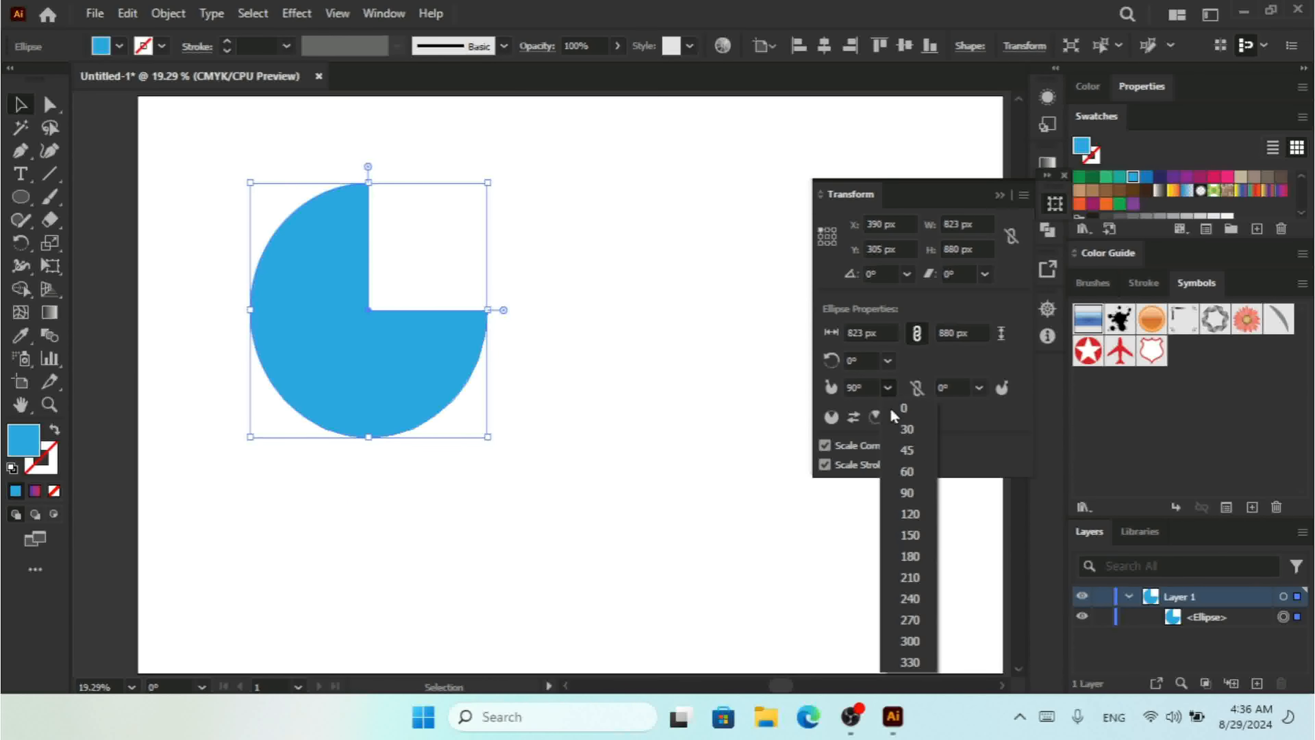
click(909, 578)
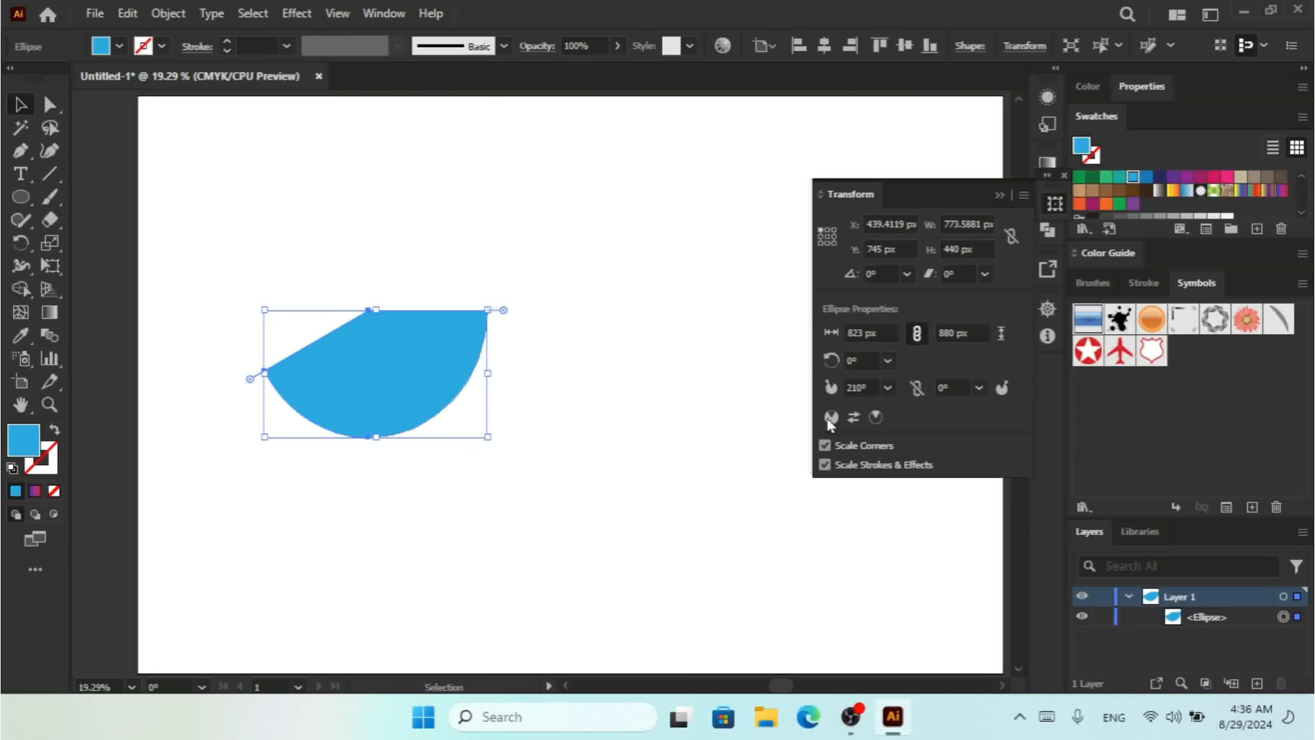
click(853, 419)
click(853, 418)
click(853, 419)
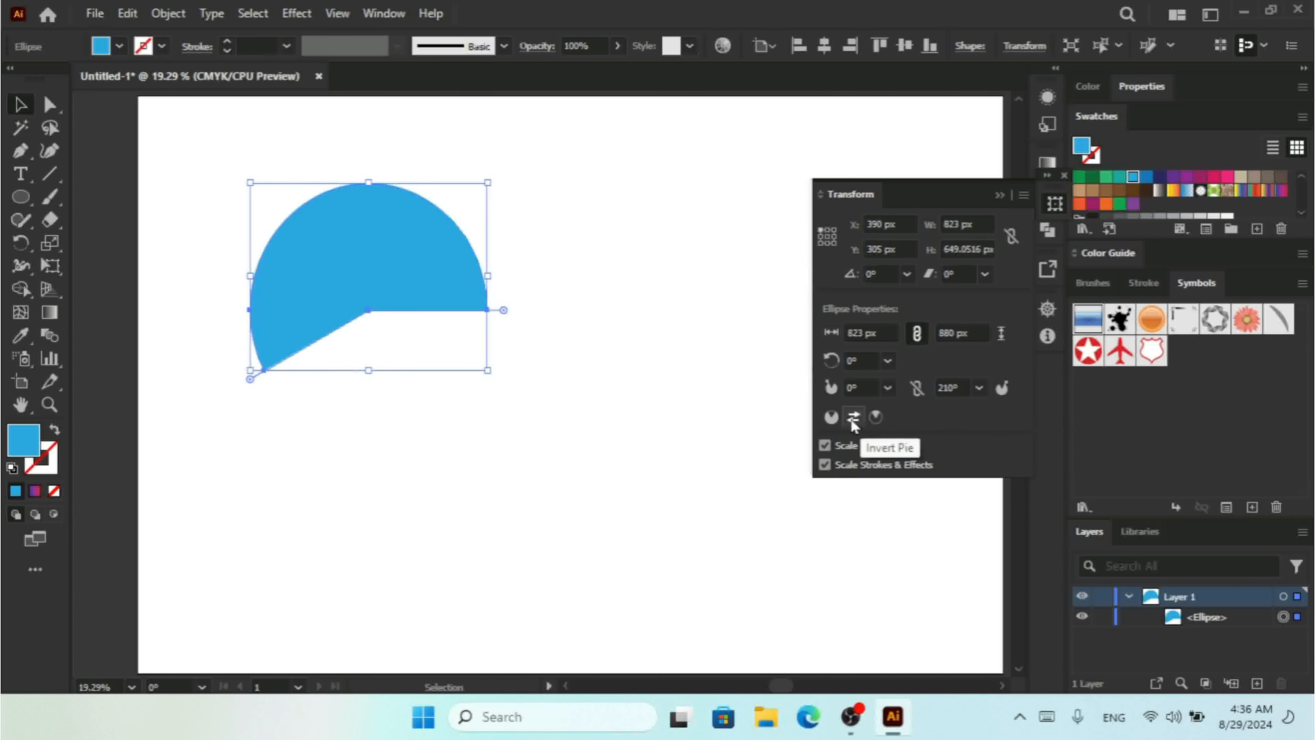
click(853, 418)
click(853, 419)
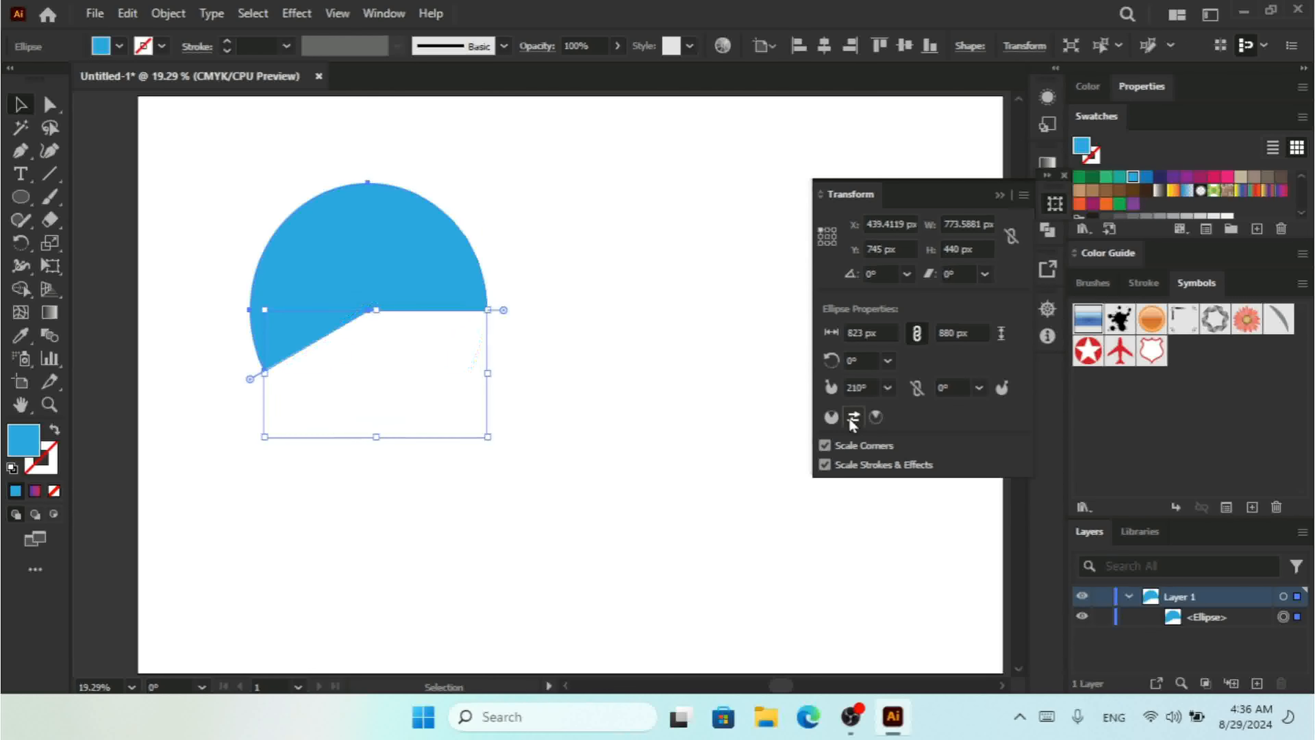
click(853, 418)
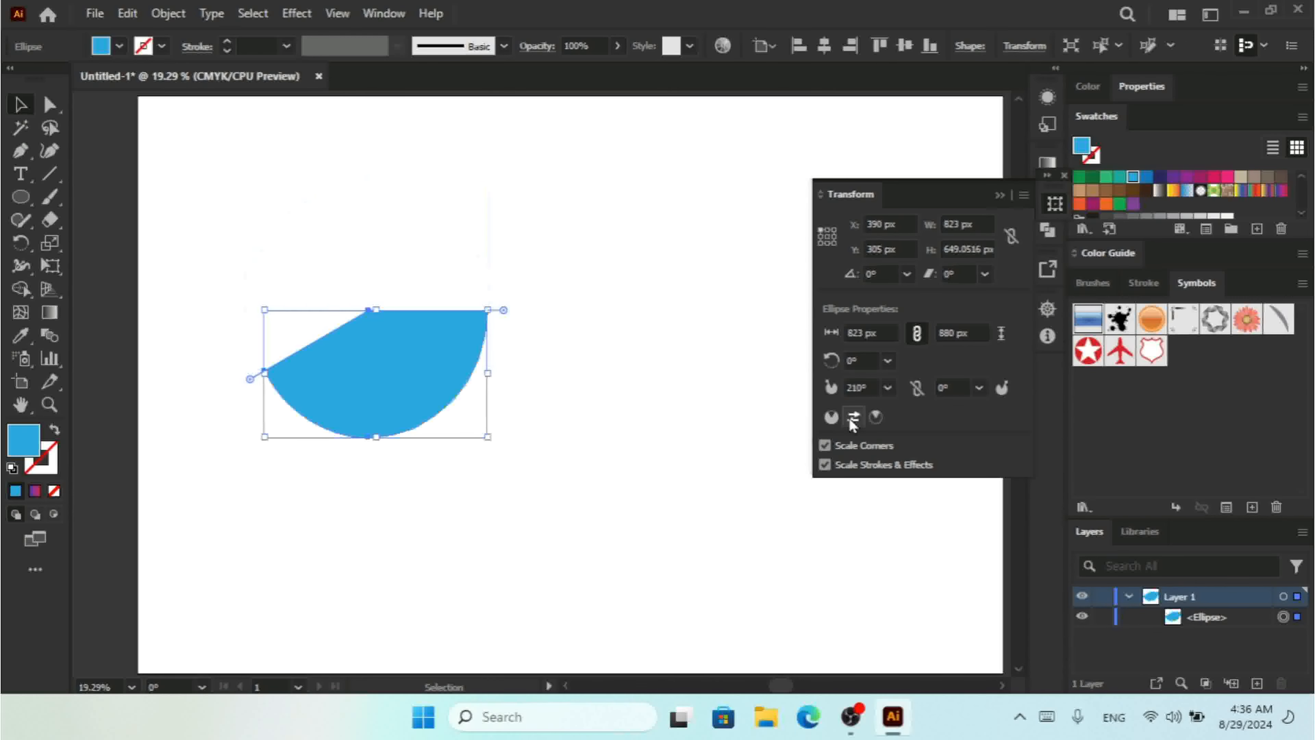
Set the ellipse's pie end angle to 120° and delete the pie shape
click(979, 387)
click(999, 518)
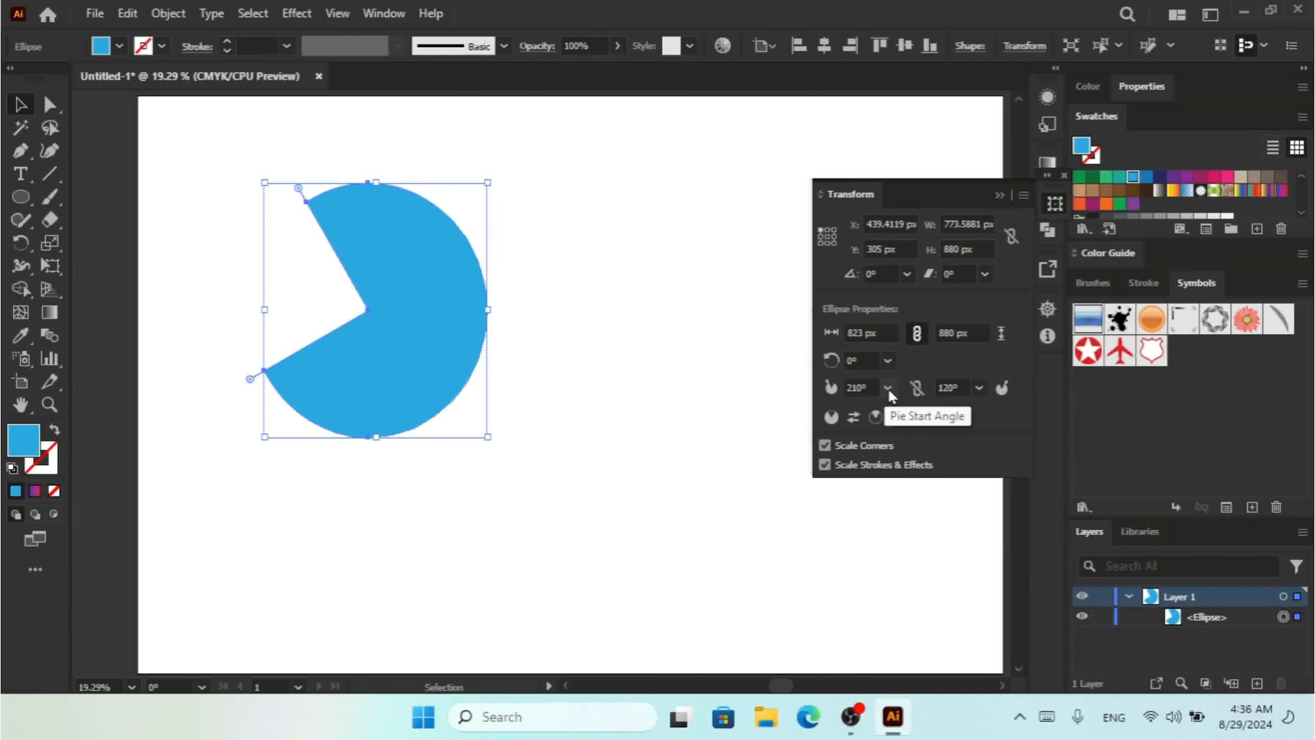
key(Delete)
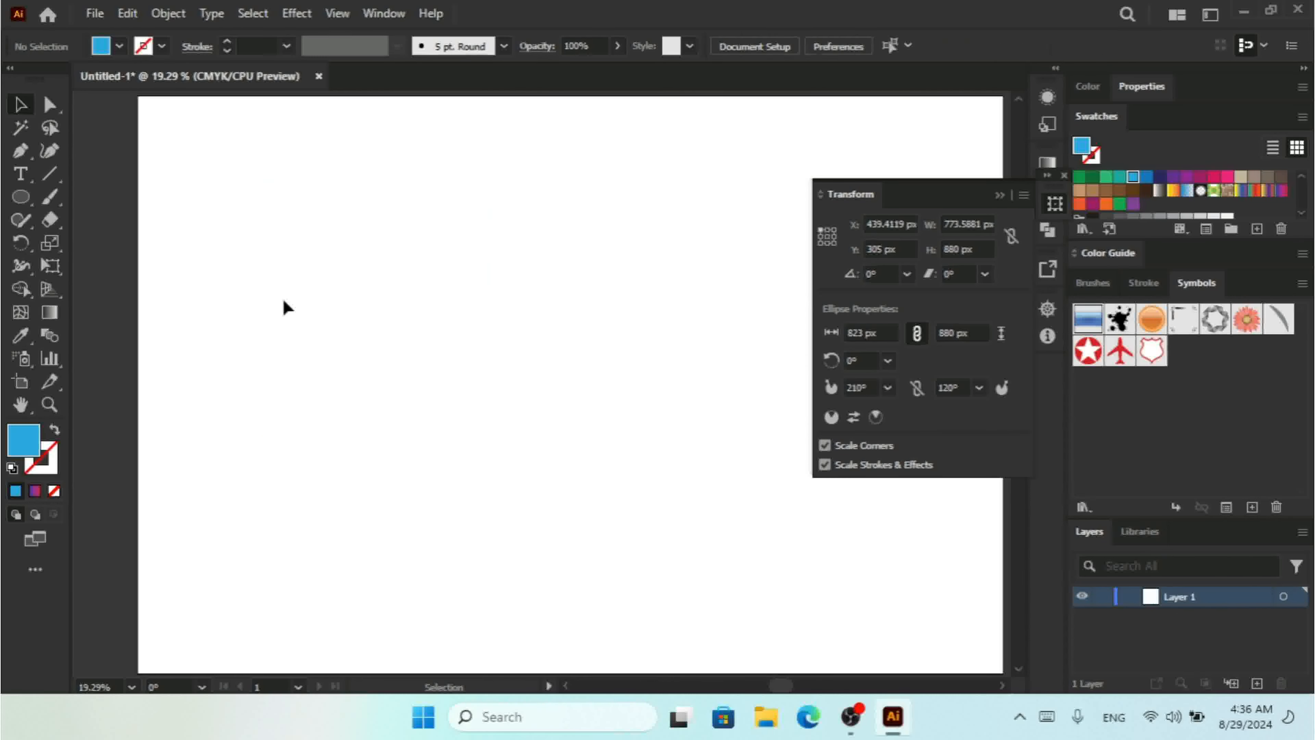
Draw a large rotated five-pointed star about 1543 by 1503 px at the artboard's upper-left corner, and delete it
right_click(20, 197)
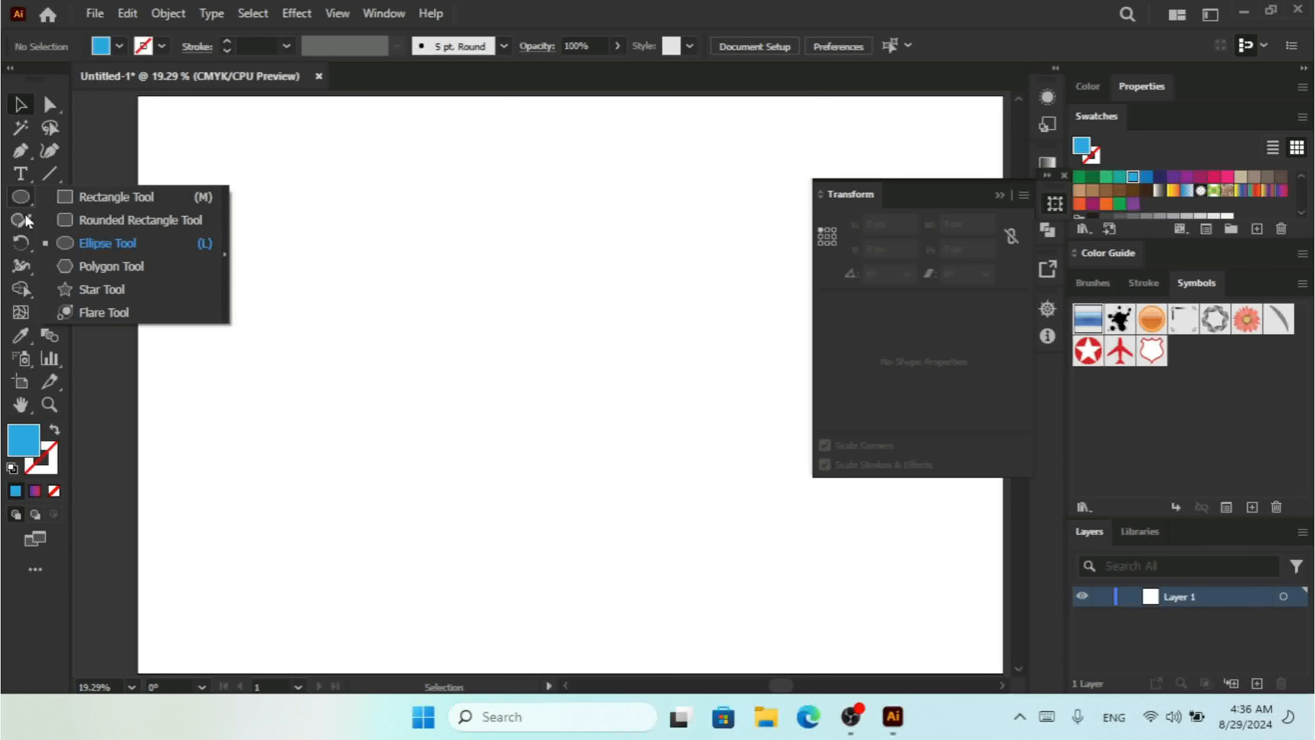
click(91, 289)
drag(335, 271, 487, 450)
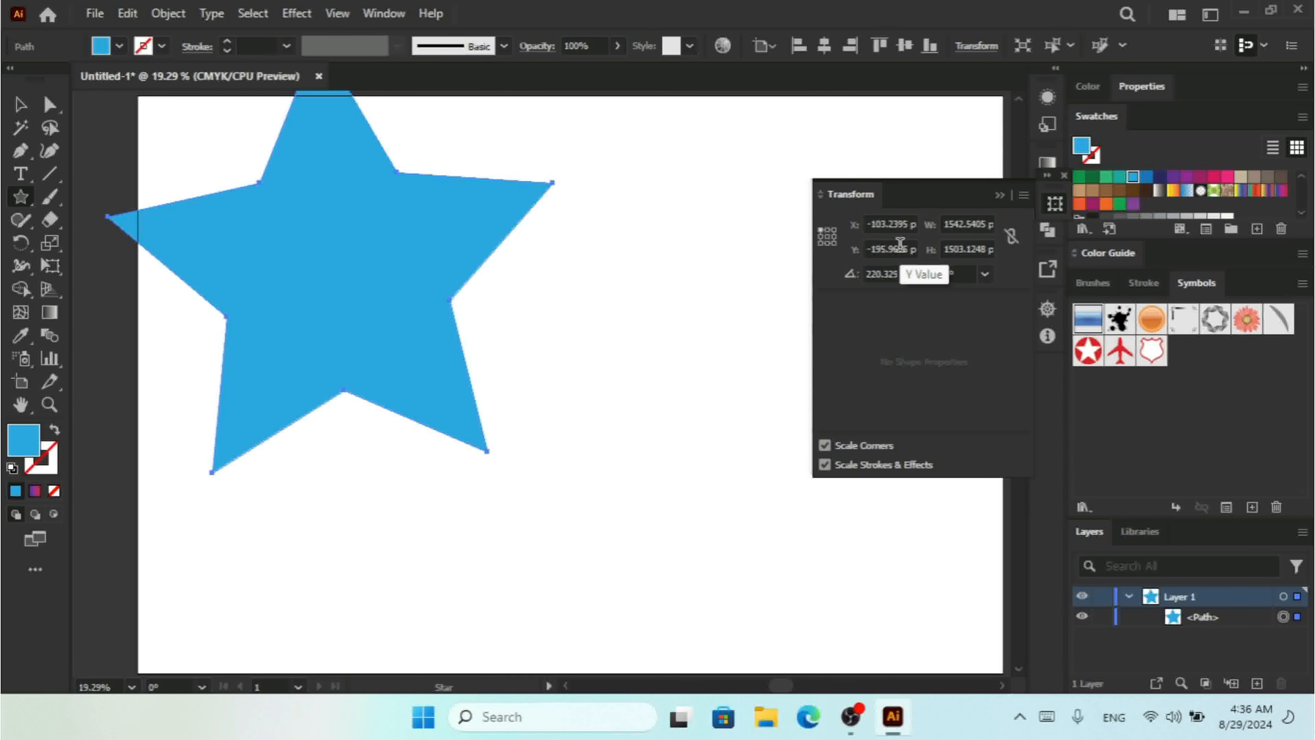
key(Delete)
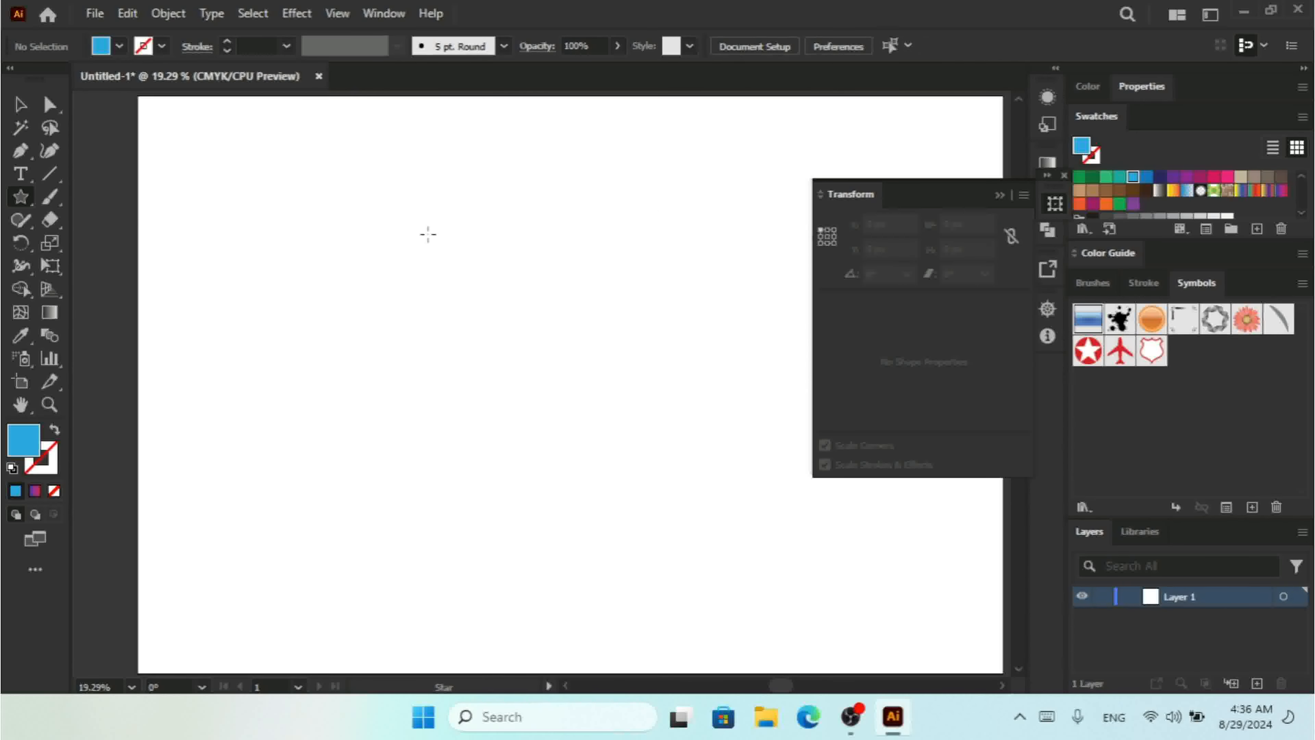
Draw a six-sided polygon with a radius of about 410 px near the artboard's upper-left corner
click(21, 197)
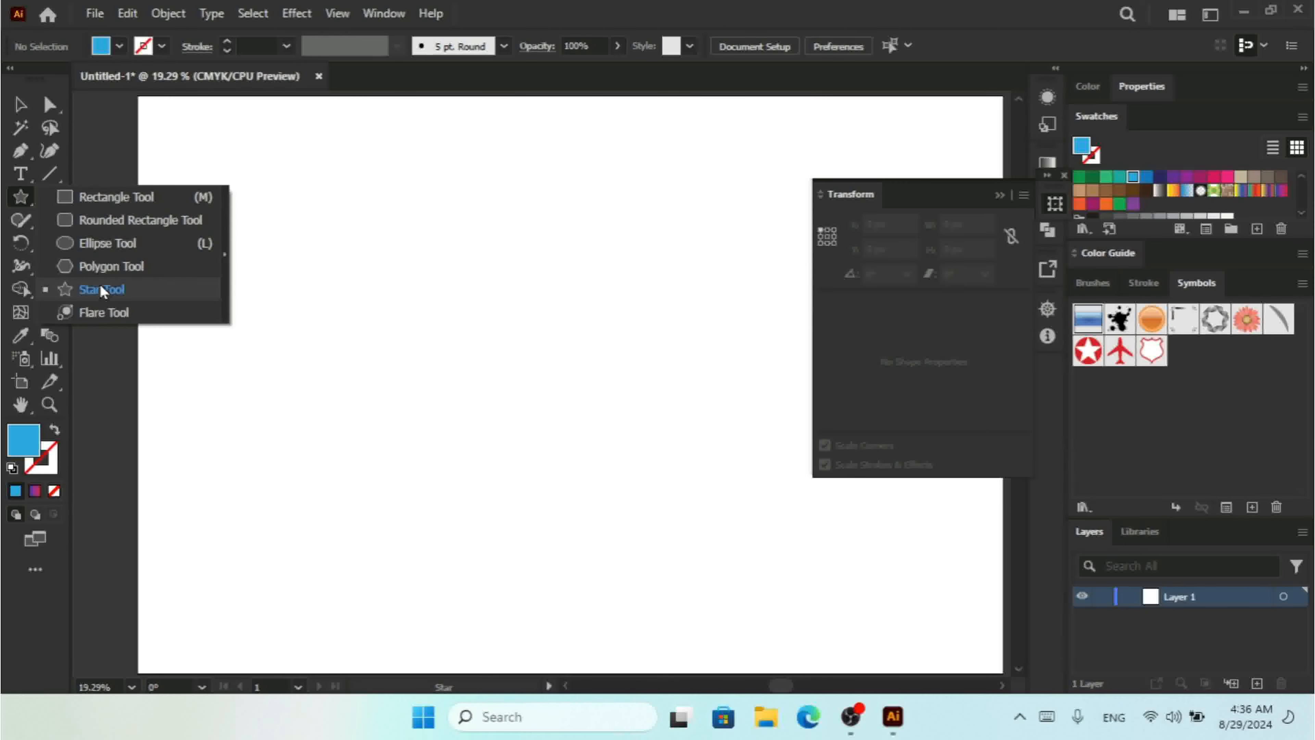
click(109, 267)
drag(356, 267, 414, 369)
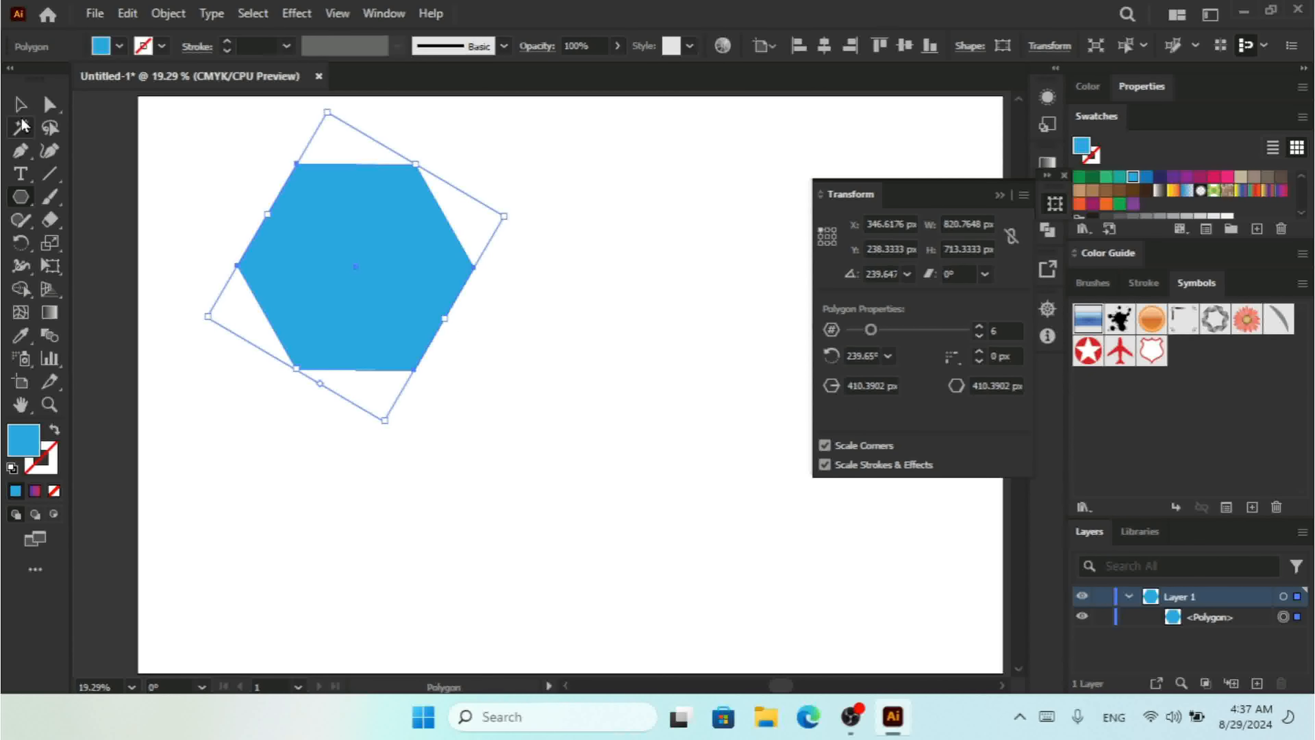
click(20, 104)
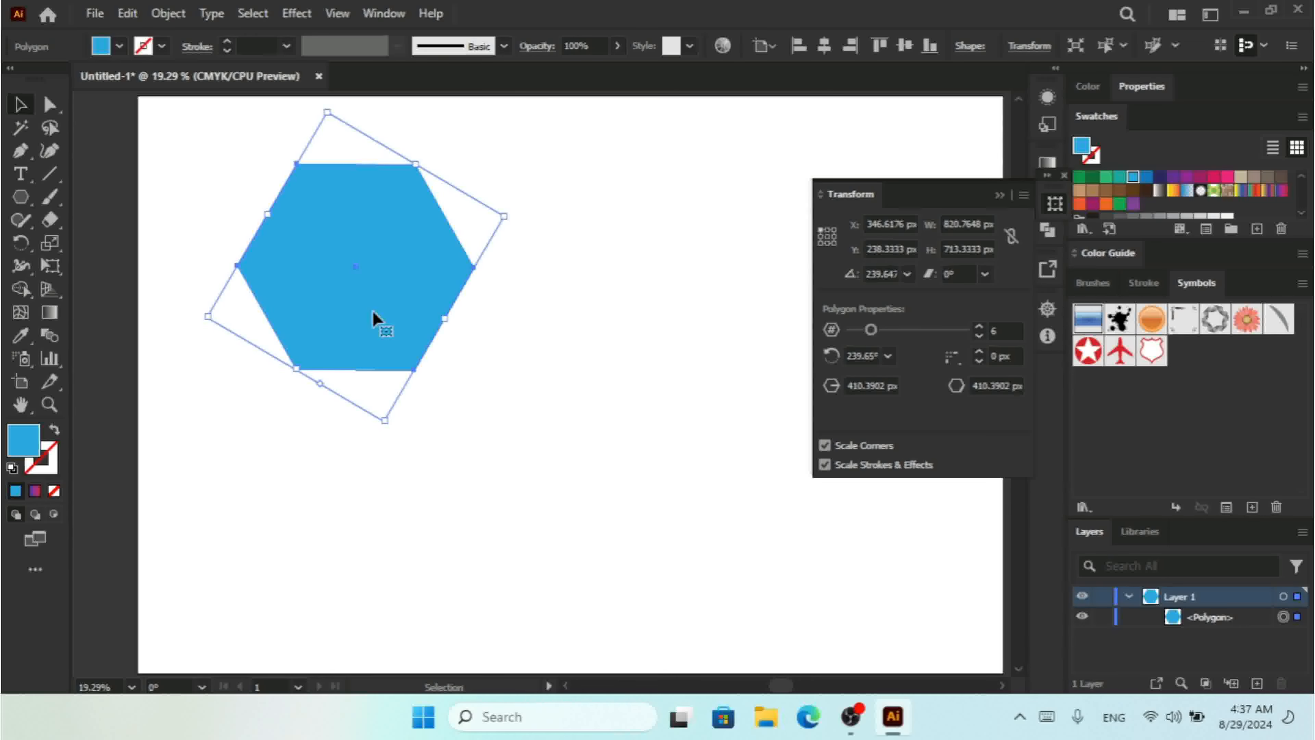
Delete the hexagon and collapse the Transform panel
key(Delete)
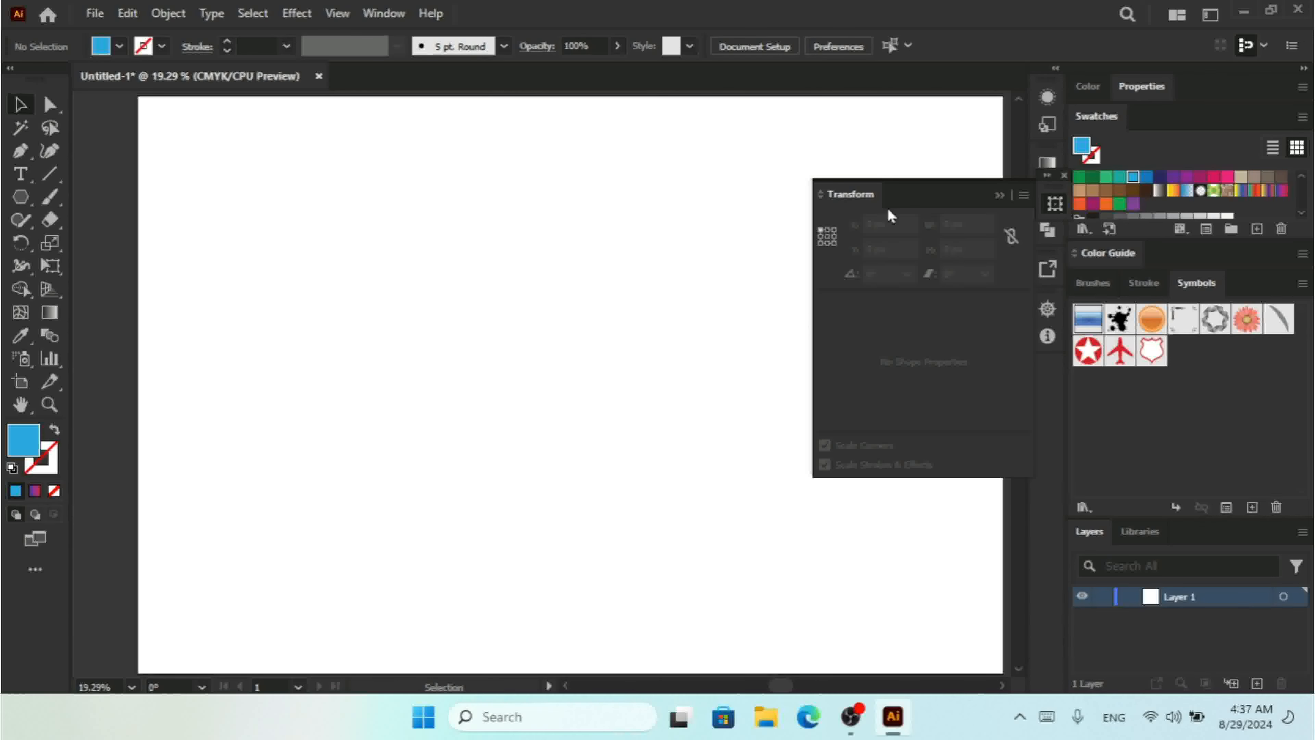
click(997, 200)
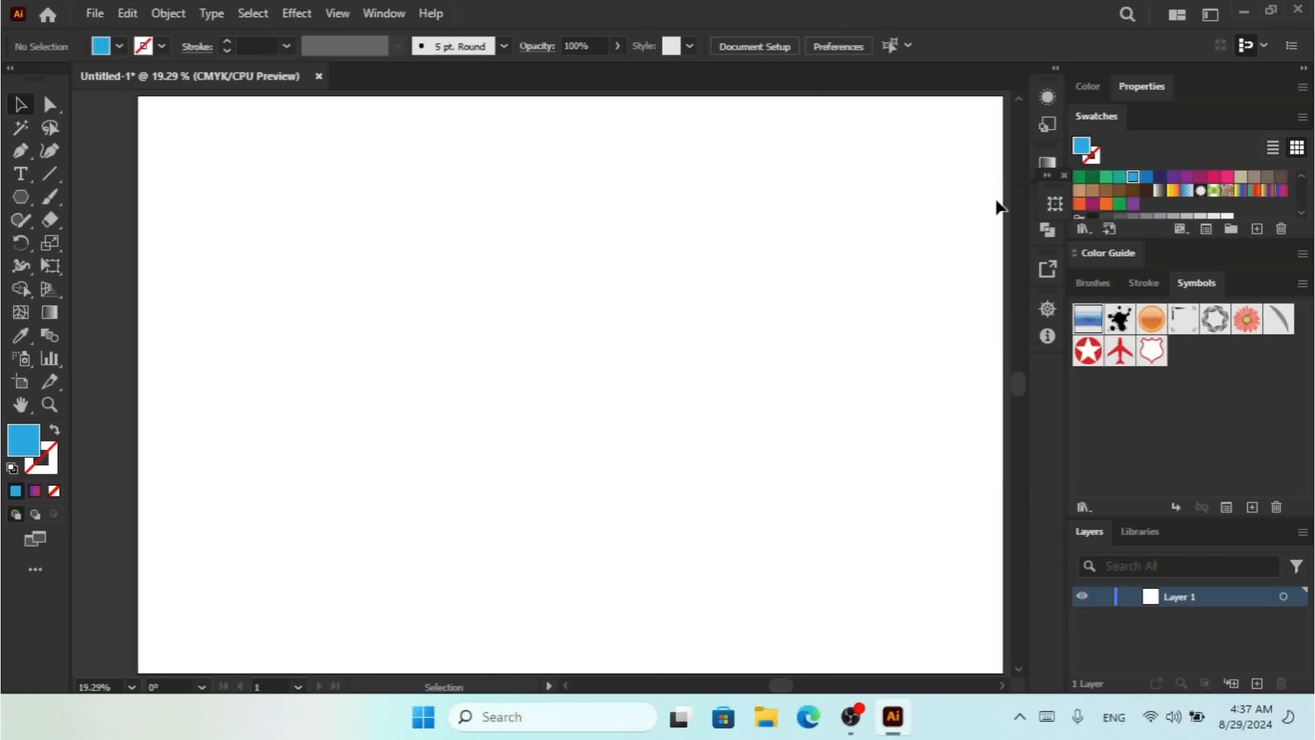